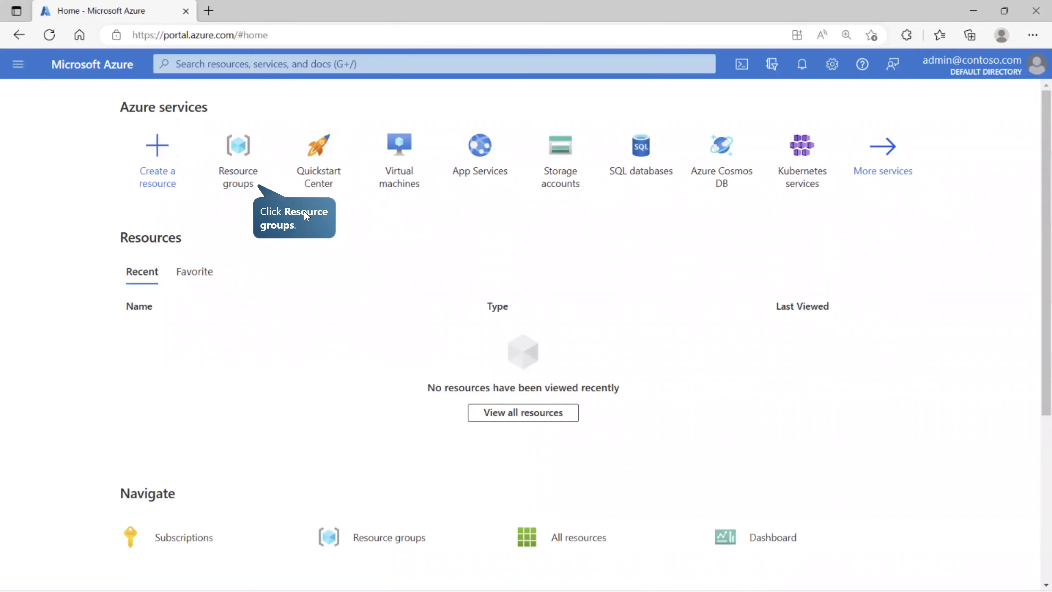
Create resource group ContosoResourceGroup in East US under Azure subscription 1.
{"action": "left_click", "coordinate": [305, 195]}
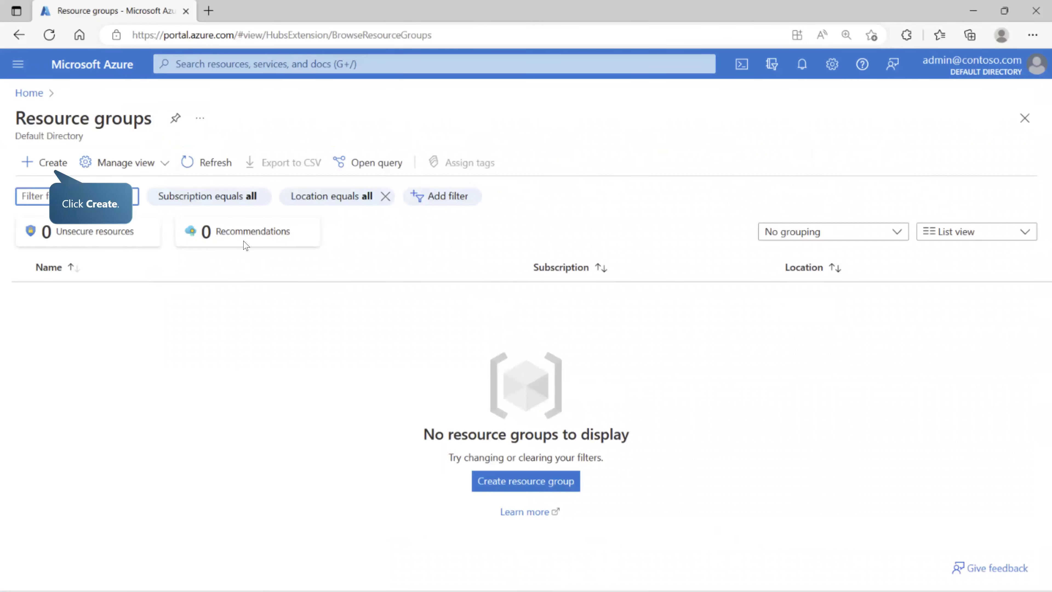
{"action": "left_click", "coordinate": [47, 163]}
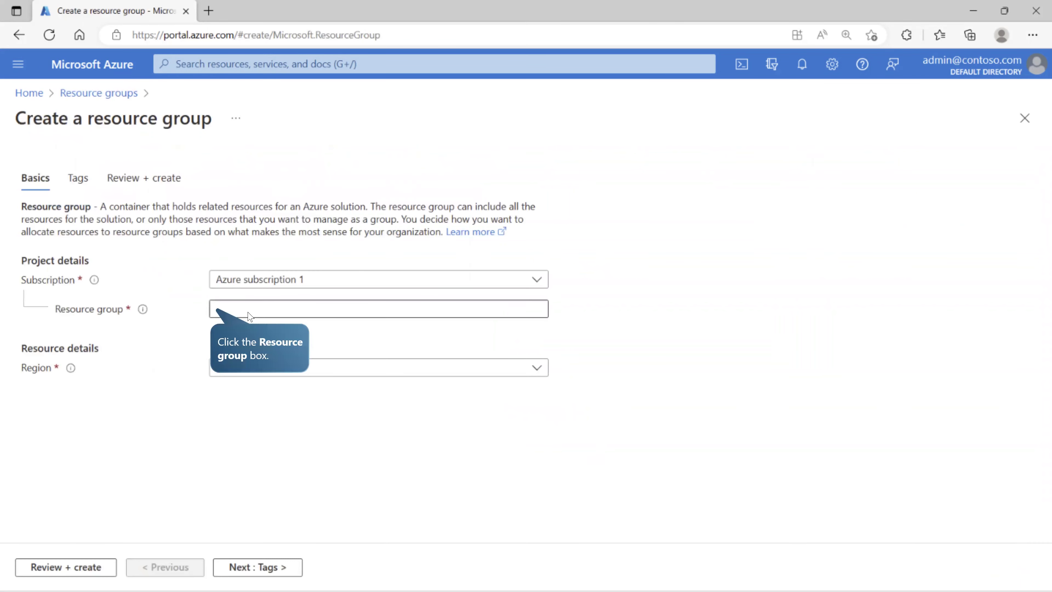
{"action": "left_click", "coordinate": [250, 316]}
{"action": "type", "text": "ContosoResourceGroup"}
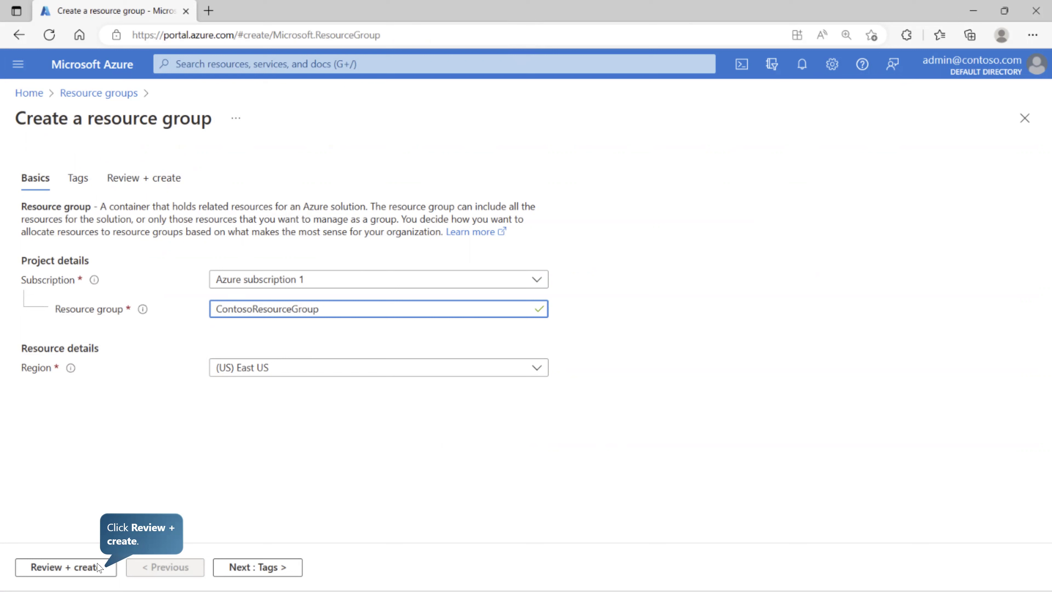
{"action": "left_click", "coordinate": [69, 573]}
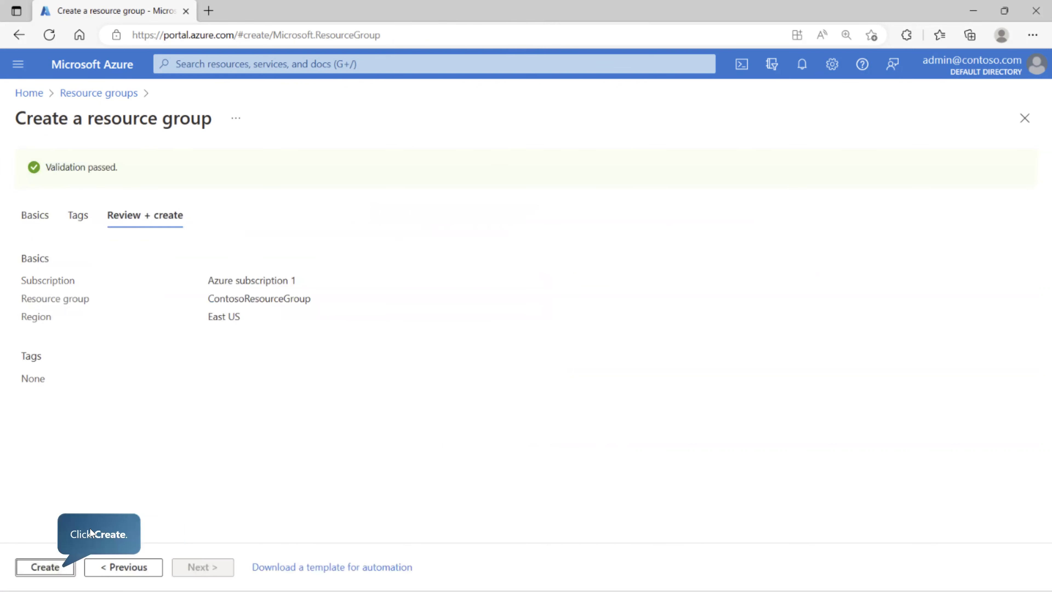
{"action": "left_click", "coordinate": [36, 567]}
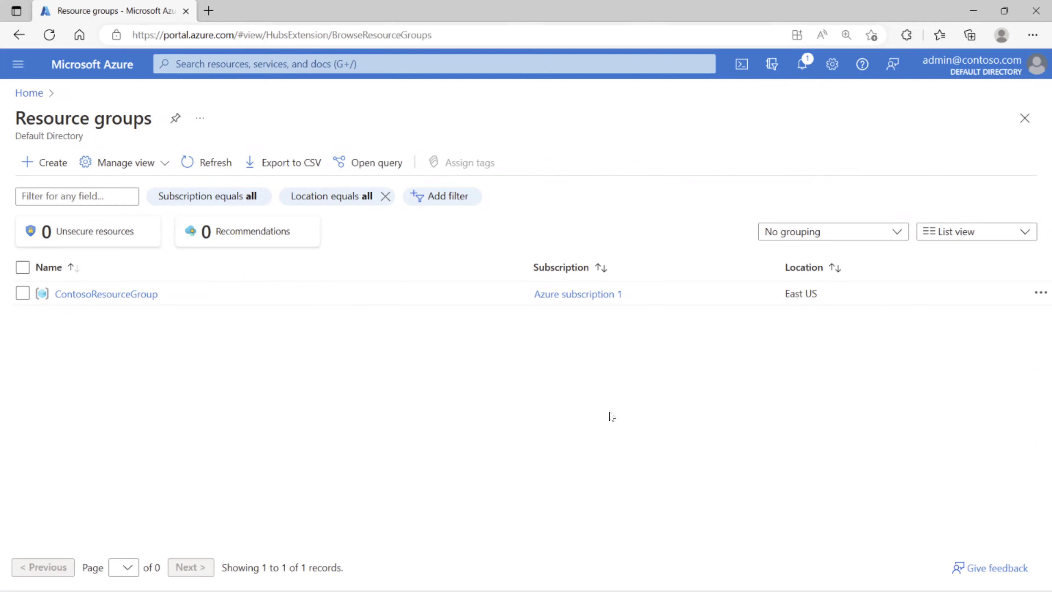
Dismiss the Task 2 banner and open the Virtual networks service.
{"action": "left_click", "coordinate": [637, 363]}
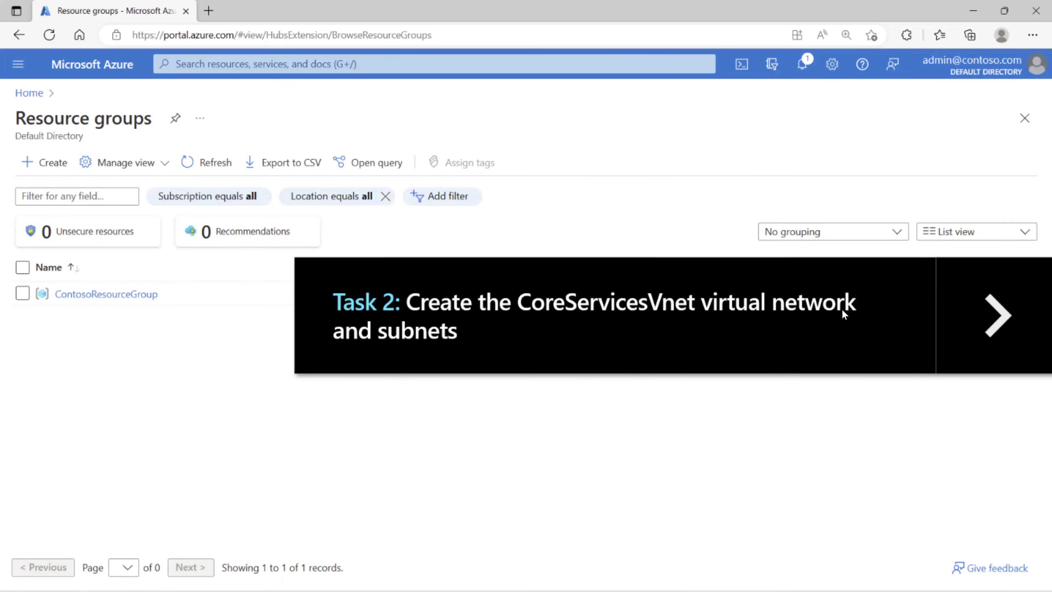
{"action": "left_click", "coordinate": [996, 331]}
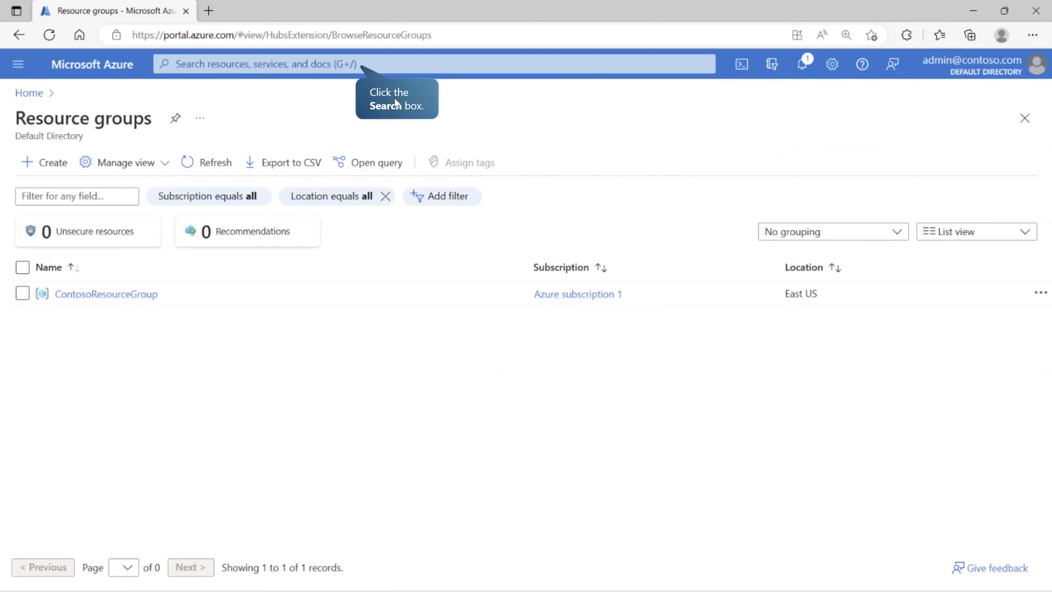
{"action": "left_click", "coordinate": [361, 70]}
{"action": "type", "text": "Virtual networks"}
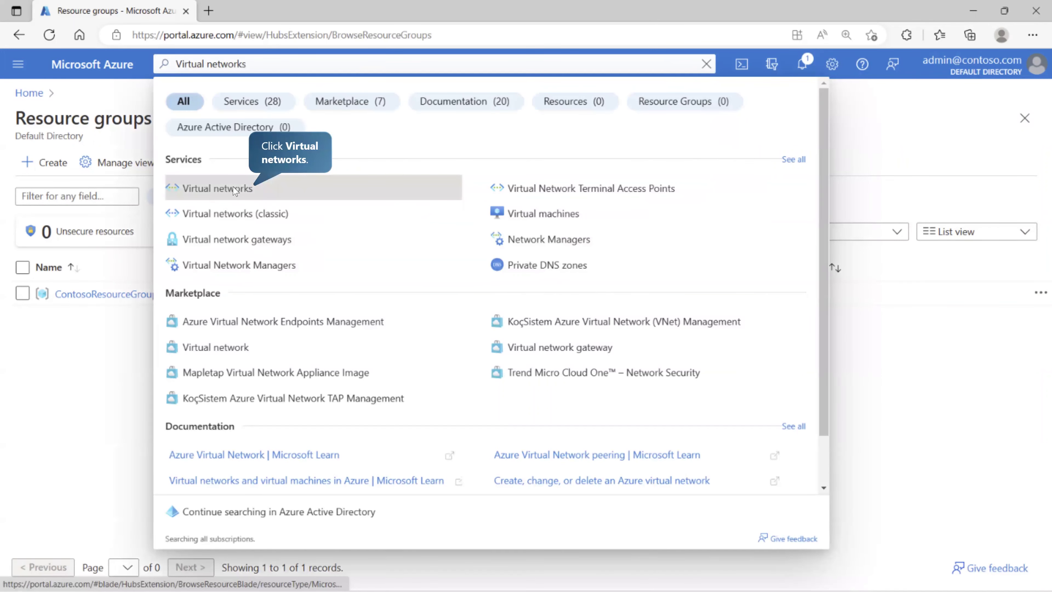
{"action": "left_click", "coordinate": [235, 191]}
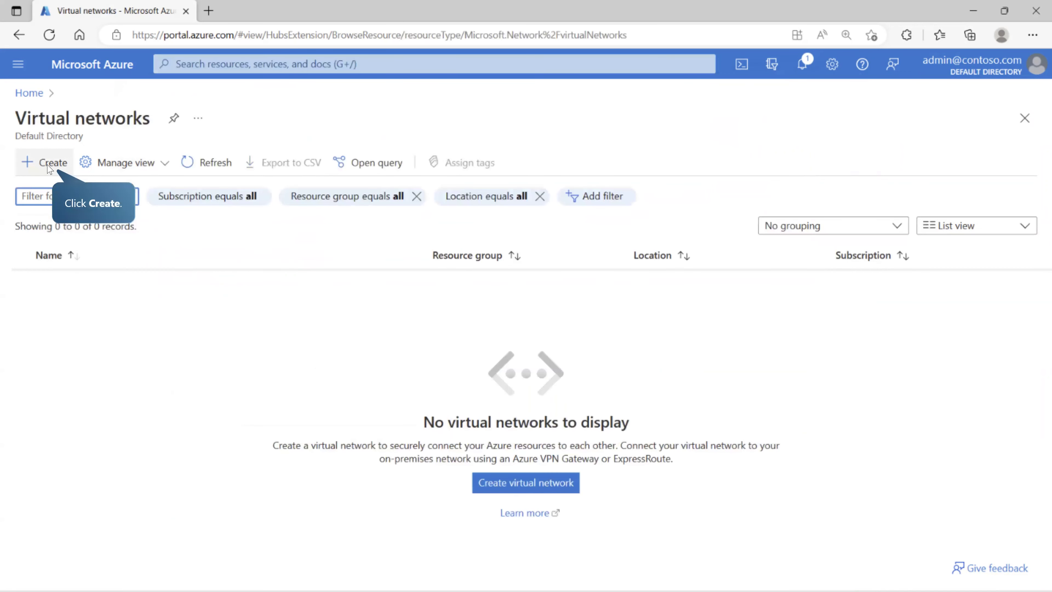
Start a new virtual network named CoreServicesVnet in ContosoResourceGroup.
{"action": "left_click", "coordinate": [43, 164]}
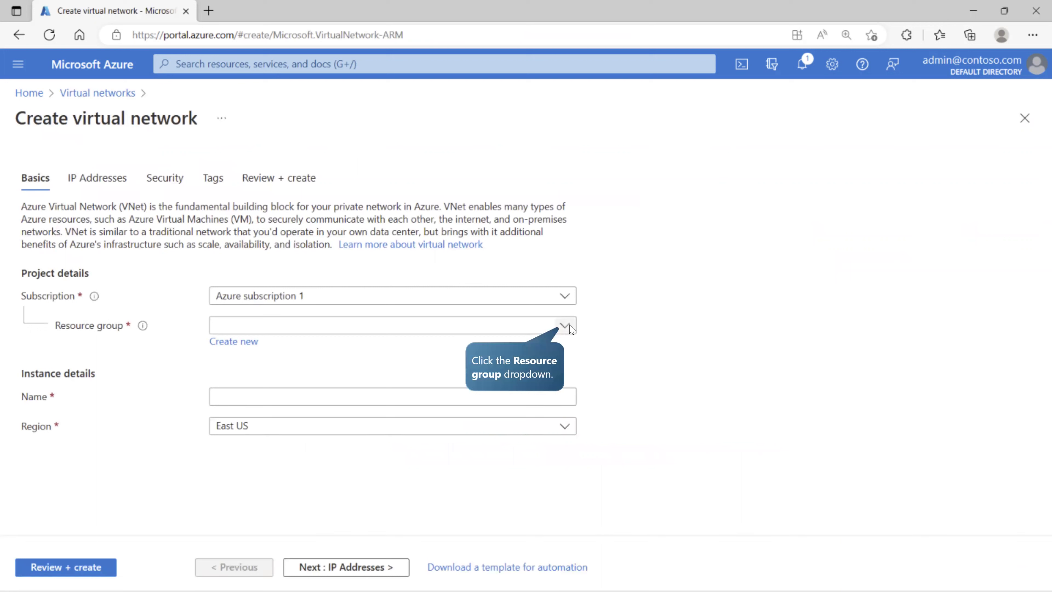
{"action": "left_click", "coordinate": [571, 329]}
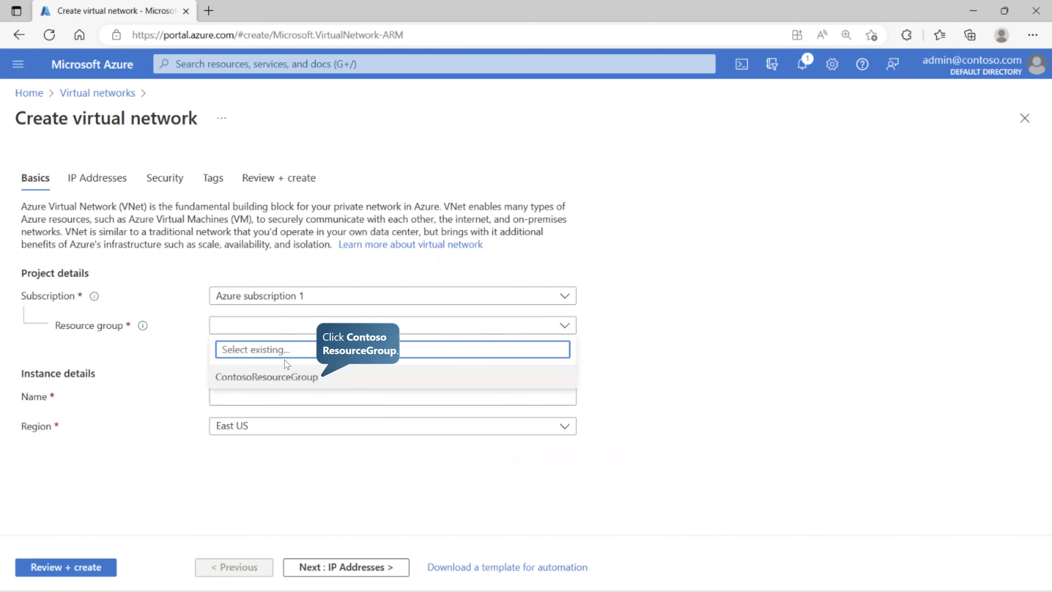
{"action": "left_click", "coordinate": [283, 379]}
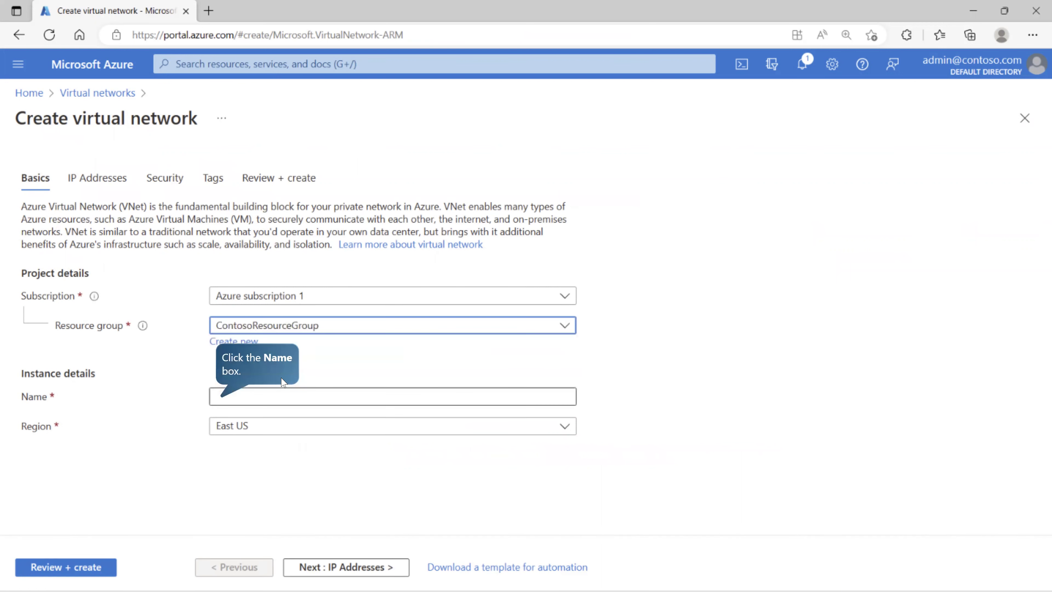
{"action": "left_click", "coordinate": [266, 400]}
{"action": "type", "text": "CoreServicesVnet"}
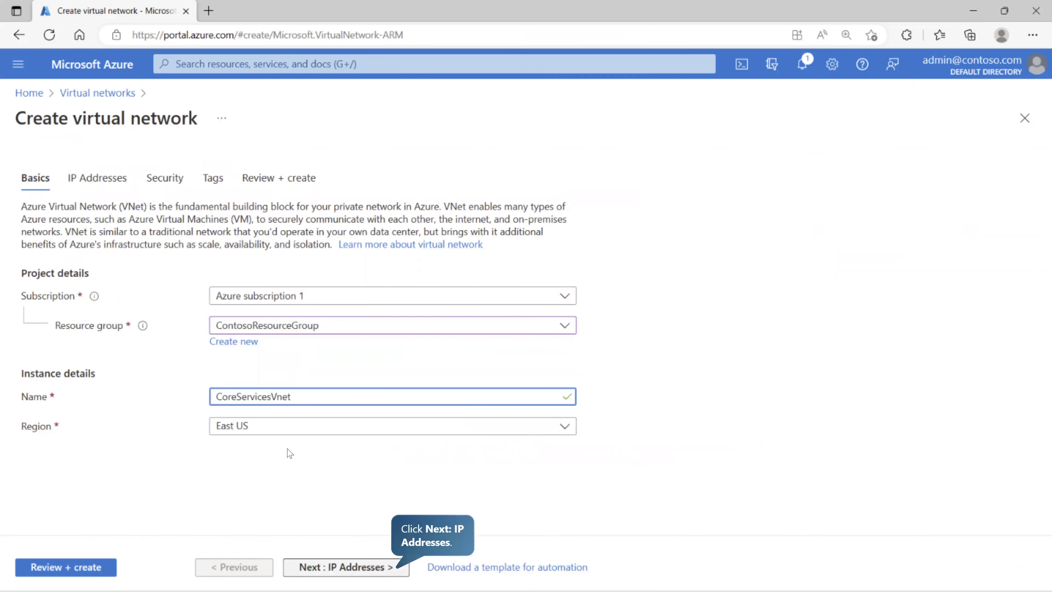
Replace the default 10.0.0.0/16 address space with 10.20.0.0/16.
{"action": "left_click", "coordinate": [361, 568]}
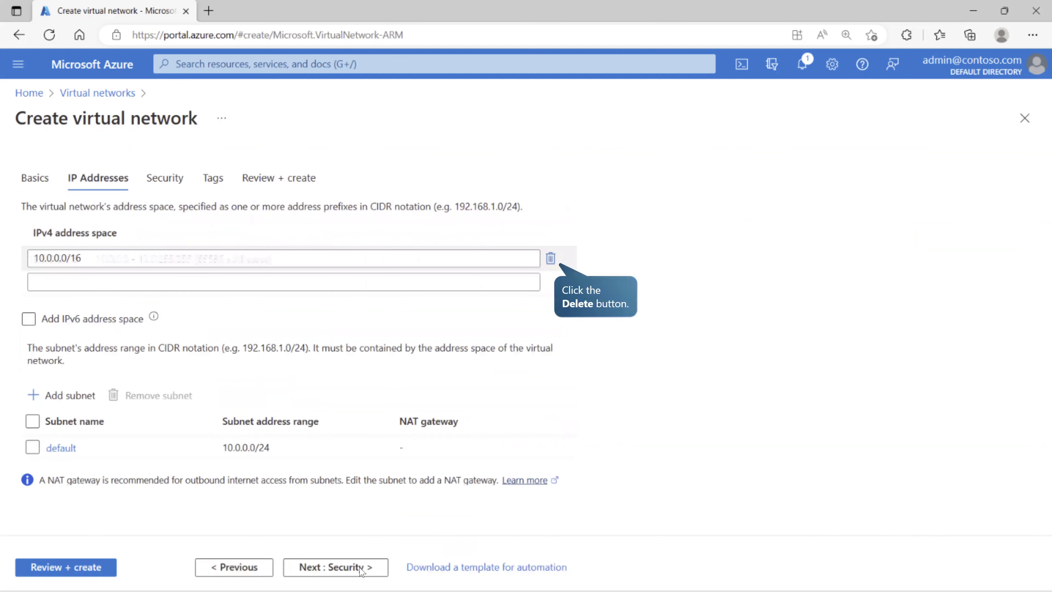
{"action": "left_click", "coordinate": [551, 259]}
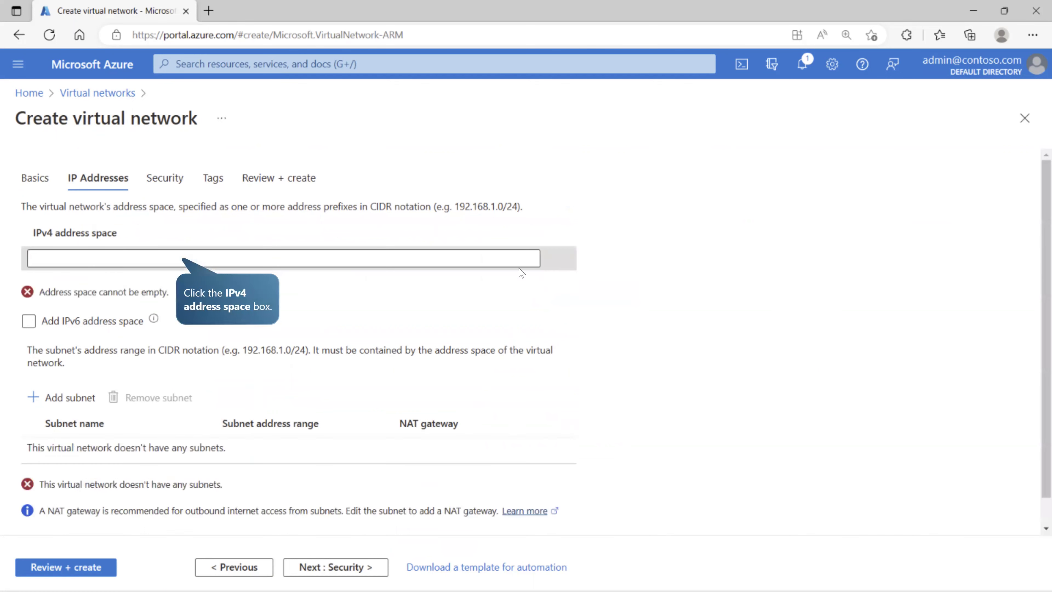
{"action": "left_click", "coordinate": [372, 259]}
{"action": "type", "text": "10.20.0.0/16"}
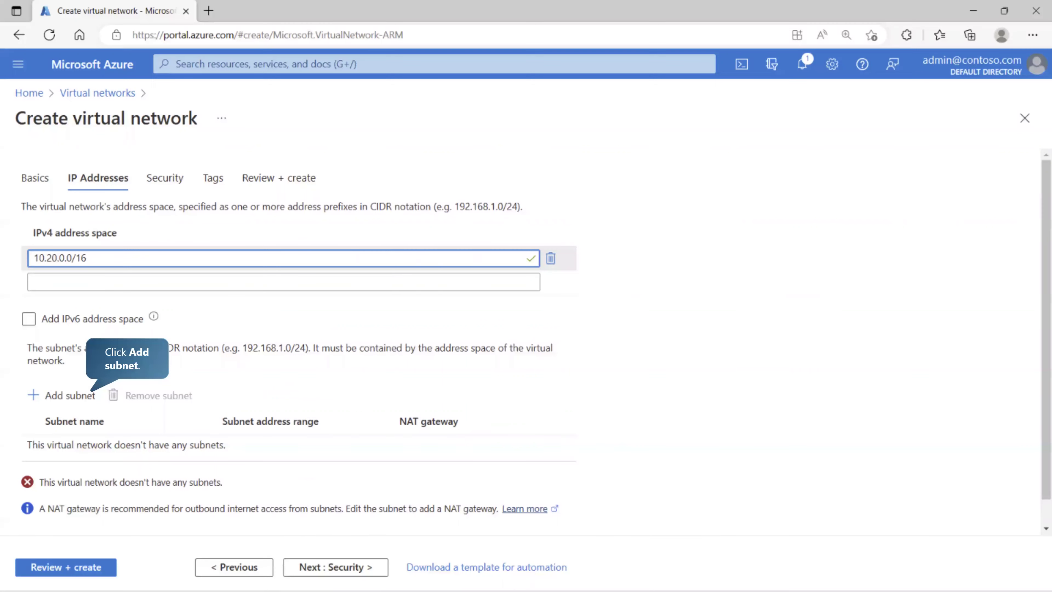
Drag over several areas of the IP Addresses page, then press Escape.
{"action": "left_click_drag", "start_coordinate": [610, 158], "coordinate": [886, 443]}
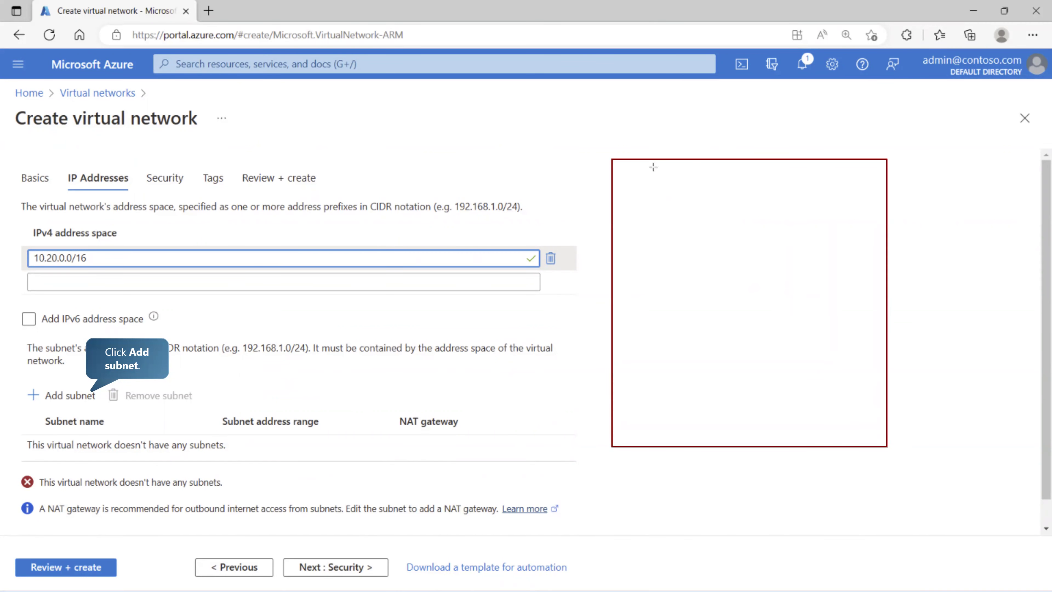
{"action": "left_click_drag", "start_coordinate": [781, 106], "coordinate": [886, 131]}
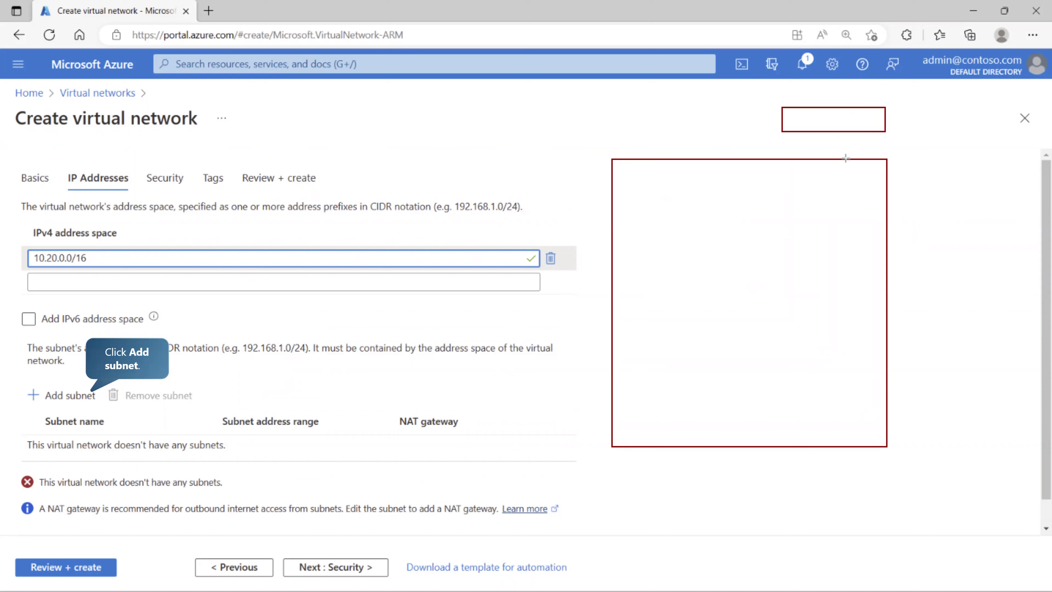
{"action": "left_click_drag", "start_coordinate": [629, 174], "coordinate": [844, 267]}
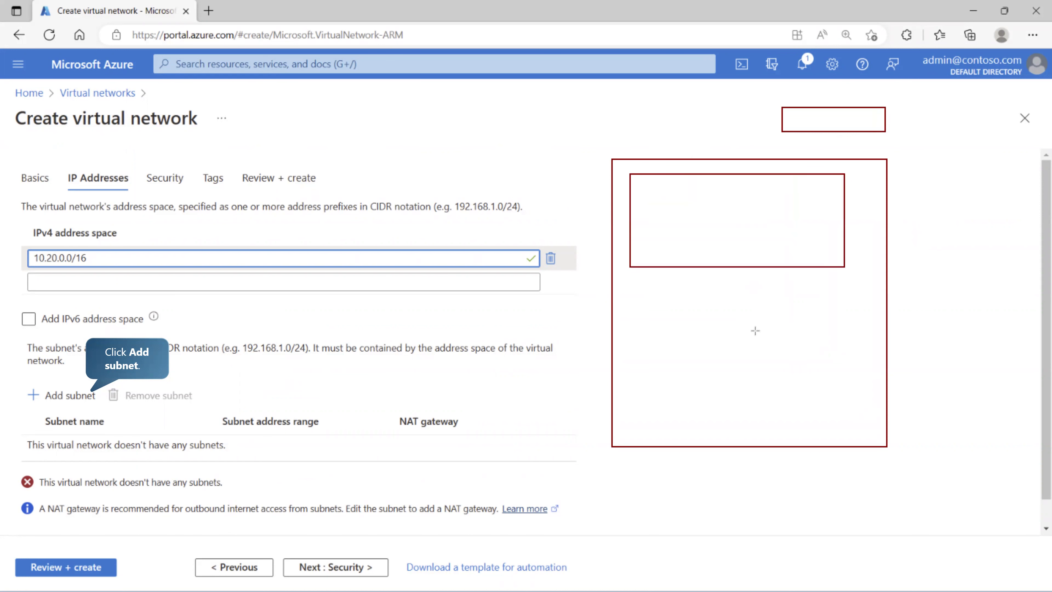
{"action": "left_click_drag", "start_coordinate": [633, 277], "coordinate": [864, 374]}
{"action": "left_click_drag", "start_coordinate": [634, 393], "coordinate": [836, 441]}
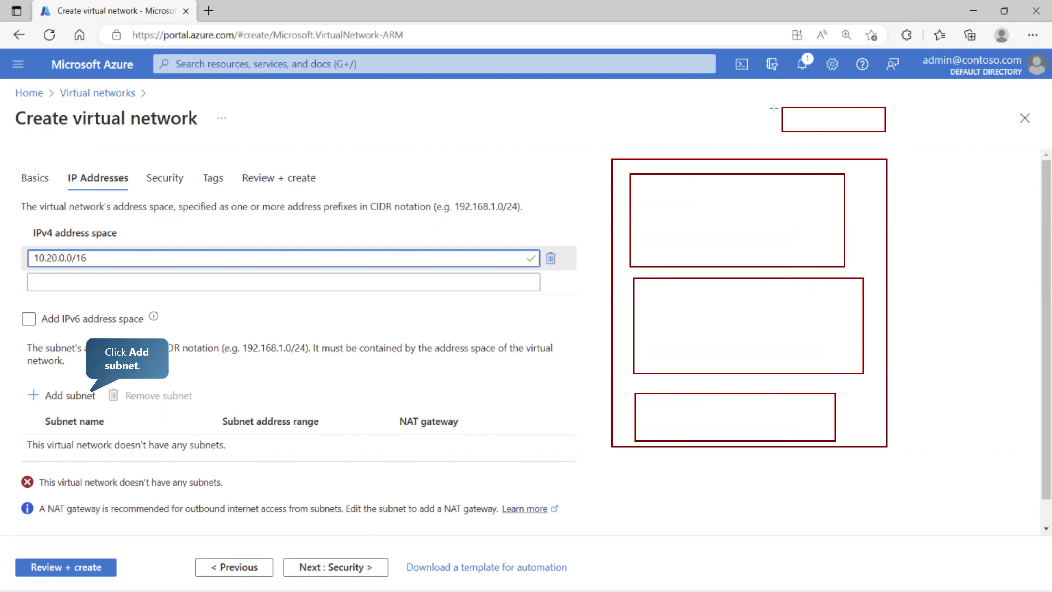
{"action": "left_click_drag", "start_coordinate": [783, 184], "coordinate": [824, 191]}
{"action": "left_click_drag", "start_coordinate": [802, 286], "coordinate": [836, 302]}
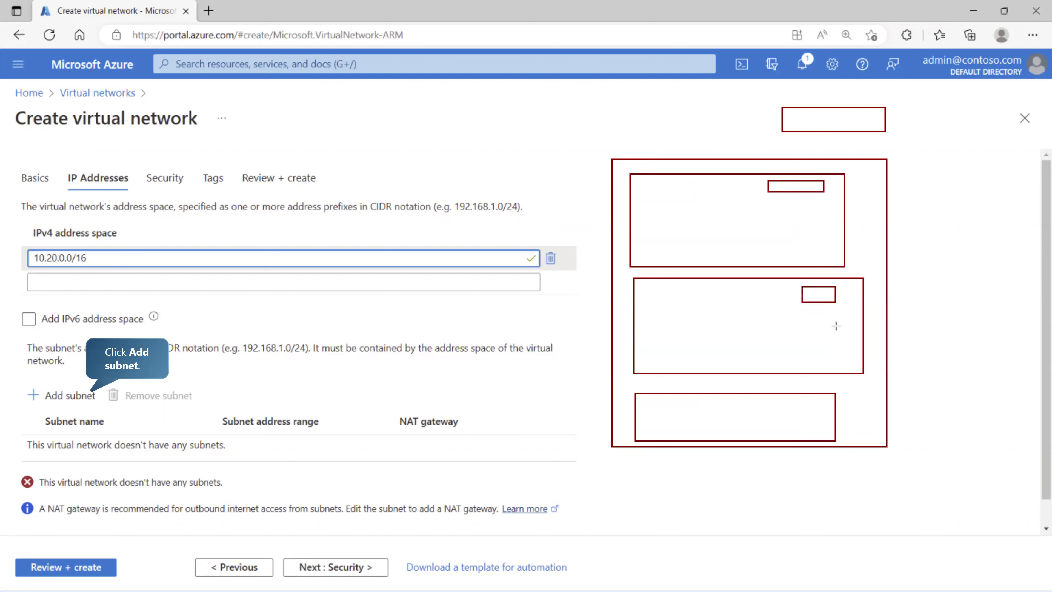
{"action": "left_click_drag", "start_coordinate": [789, 400], "coordinate": [826, 421]}
{"action": "key", "text": "Escape"}
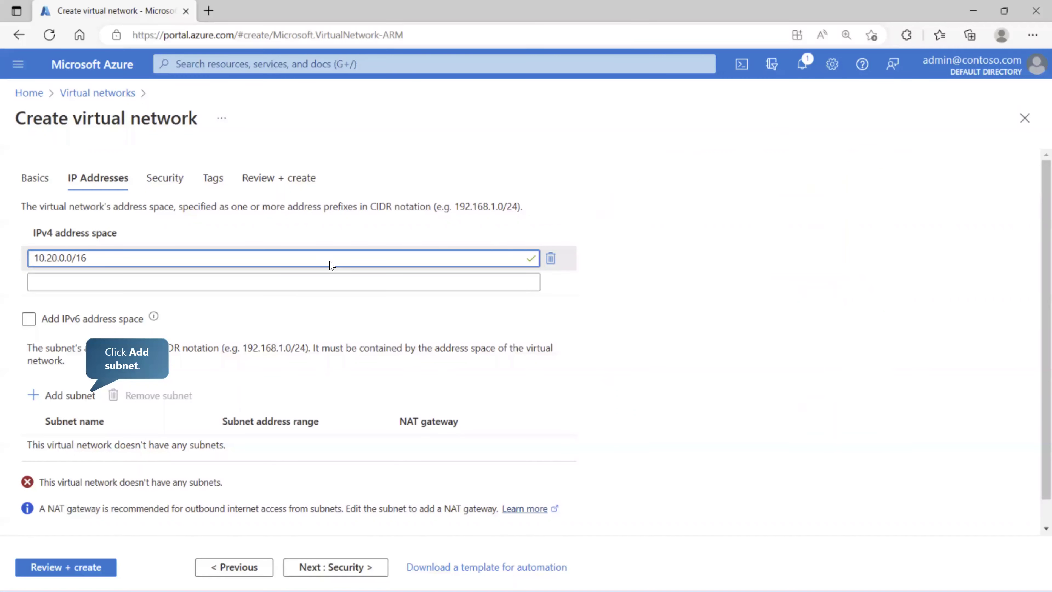
Add GatewaySubnet (10.20.0.0/27) and SharedServicesSubnet (10.20.10.0/24).
{"action": "left_click", "coordinate": [48, 393]}
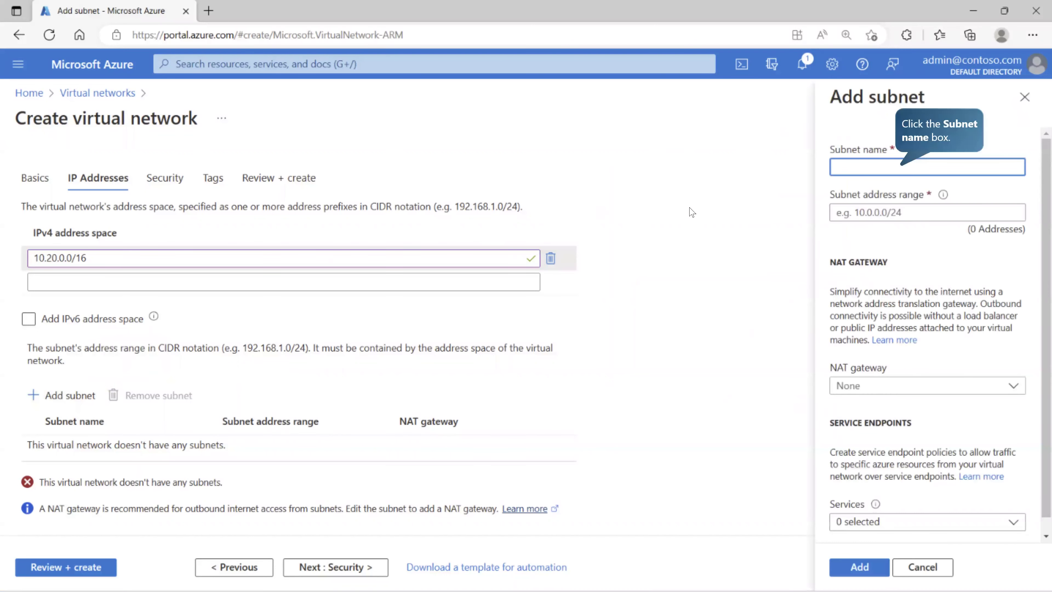
{"action": "left_click", "coordinate": [885, 170]}
{"action": "type", "text": "GatewaySubnet"}
{"action": "left_click", "coordinate": [868, 219]}
{"action": "type", "text": "10.20.0.0/27"}
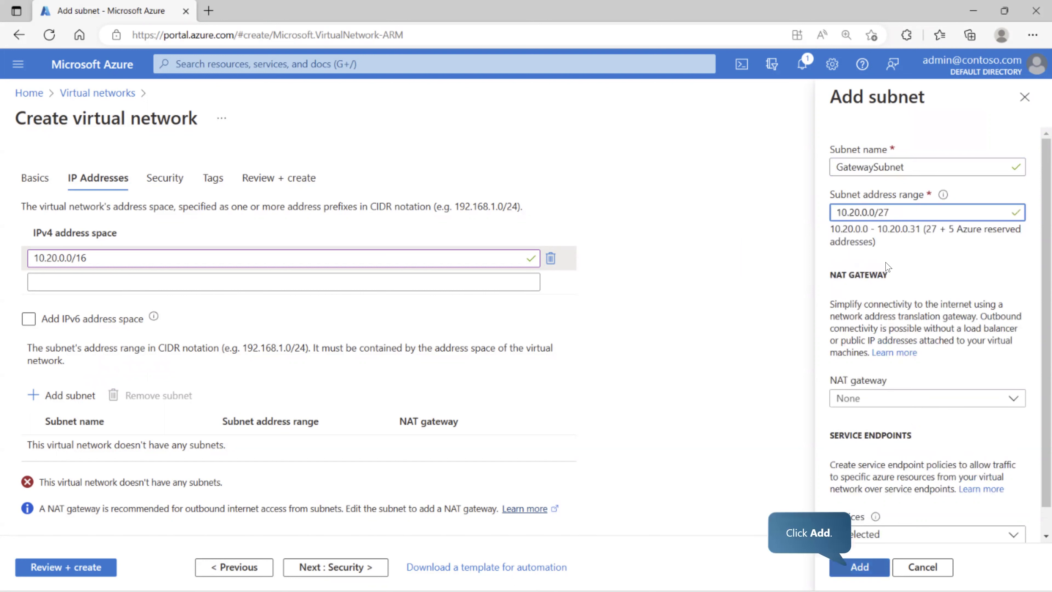
{"action": "left_click", "coordinate": [865, 566]}
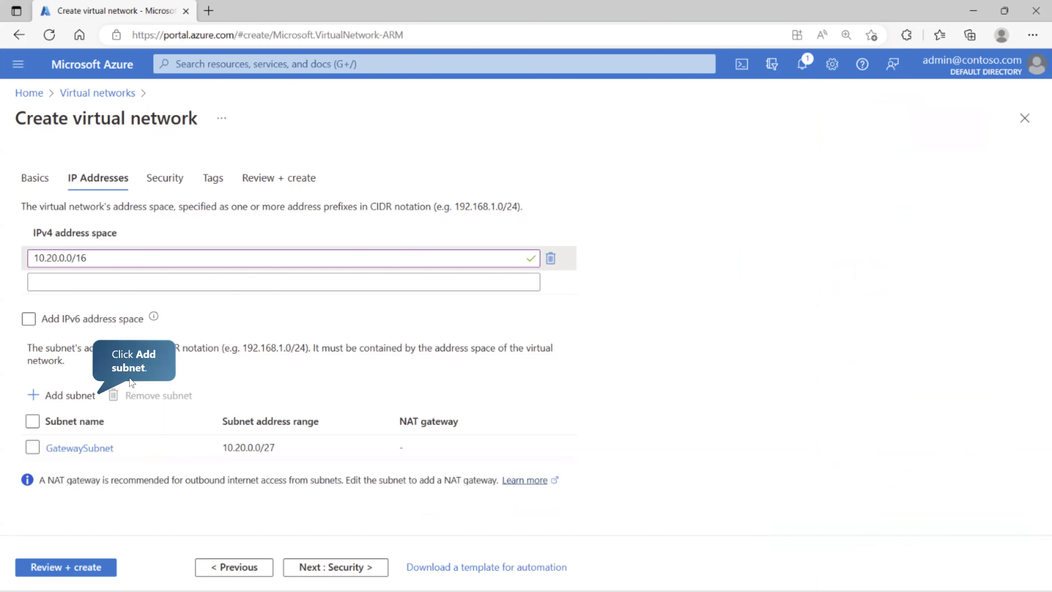
{"action": "left_click", "coordinate": [98, 394]}
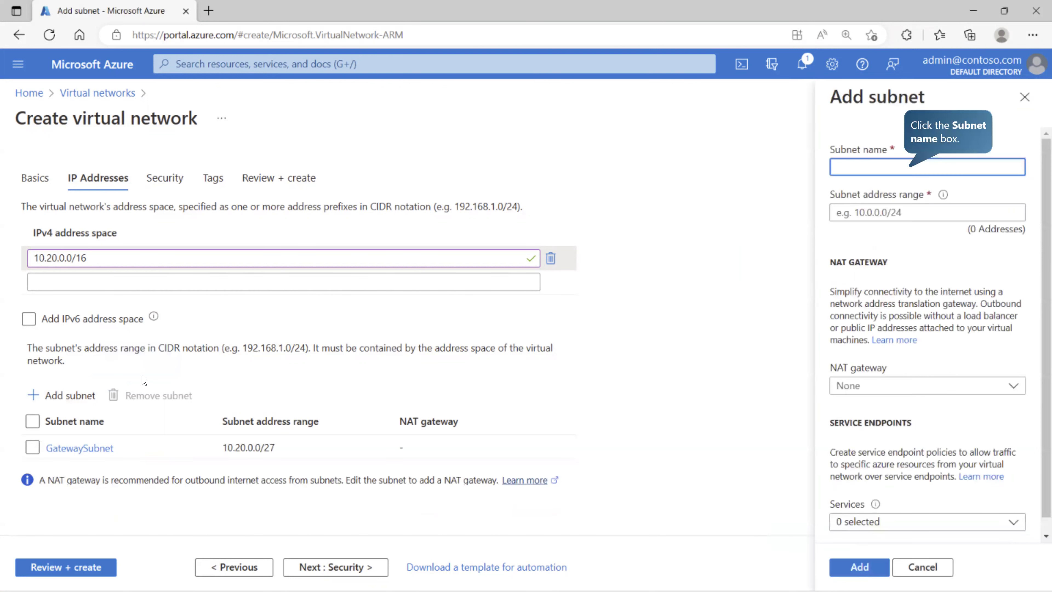
{"action": "left_click", "coordinate": [845, 174]}
{"action": "type", "text": "SharedServicesSubnet"}
{"action": "left_click", "coordinate": [862, 218]}
{"action": "type", "text": "10.20.10.0/24"}
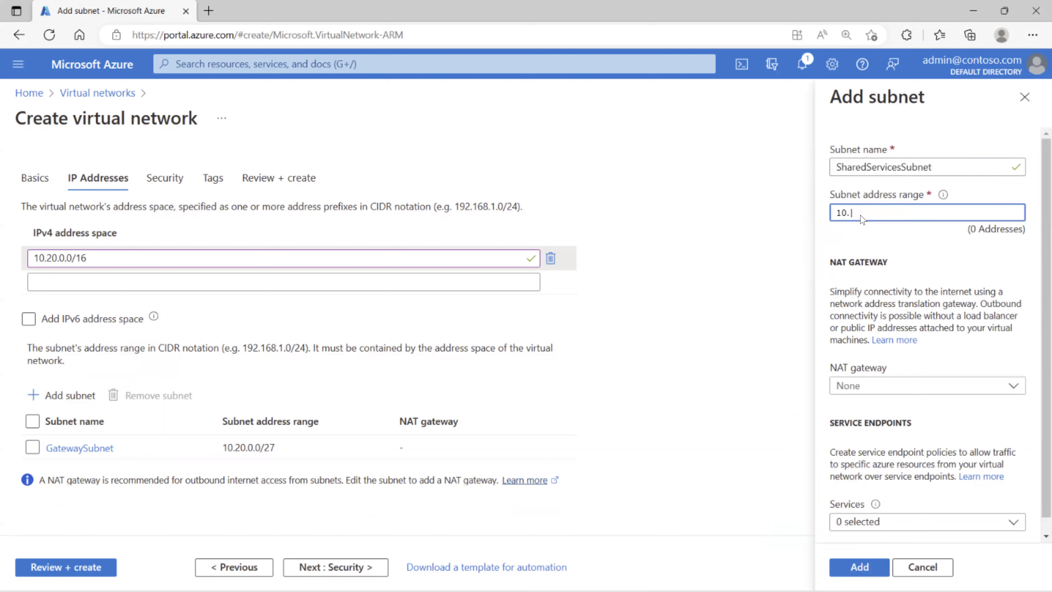
{"action": "left_click", "coordinate": [860, 567]}
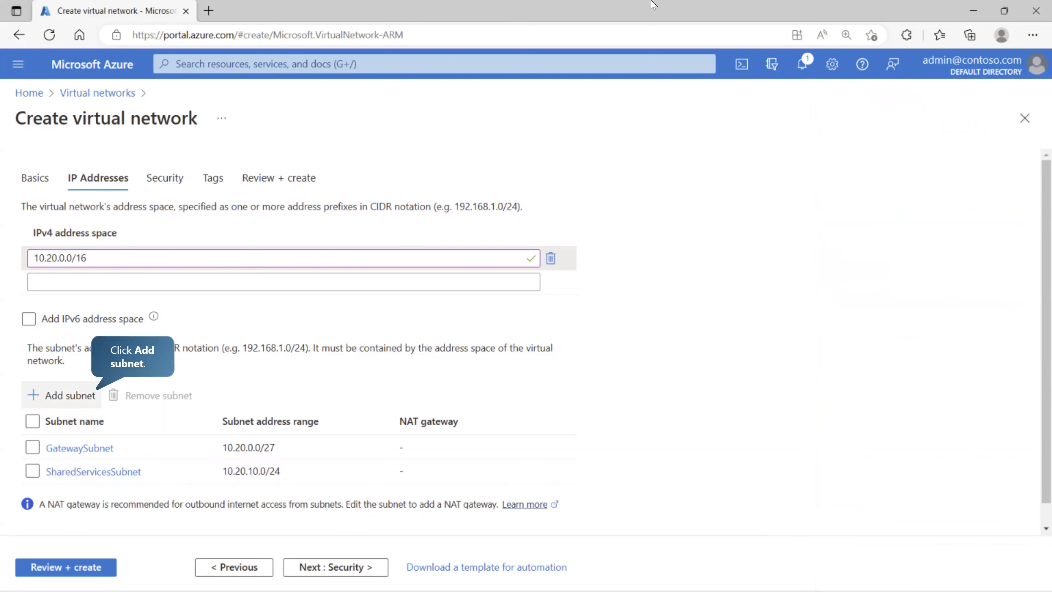
Add DatabaseSubnet (10.20.20.0/24) and PublicWebServiceSubnet (10.20.30.0/24).
{"action": "left_click", "coordinate": [71, 394]}
{"action": "left_click", "coordinate": [838, 168]}
{"action": "type", "text": "DatabaseSubnet"}
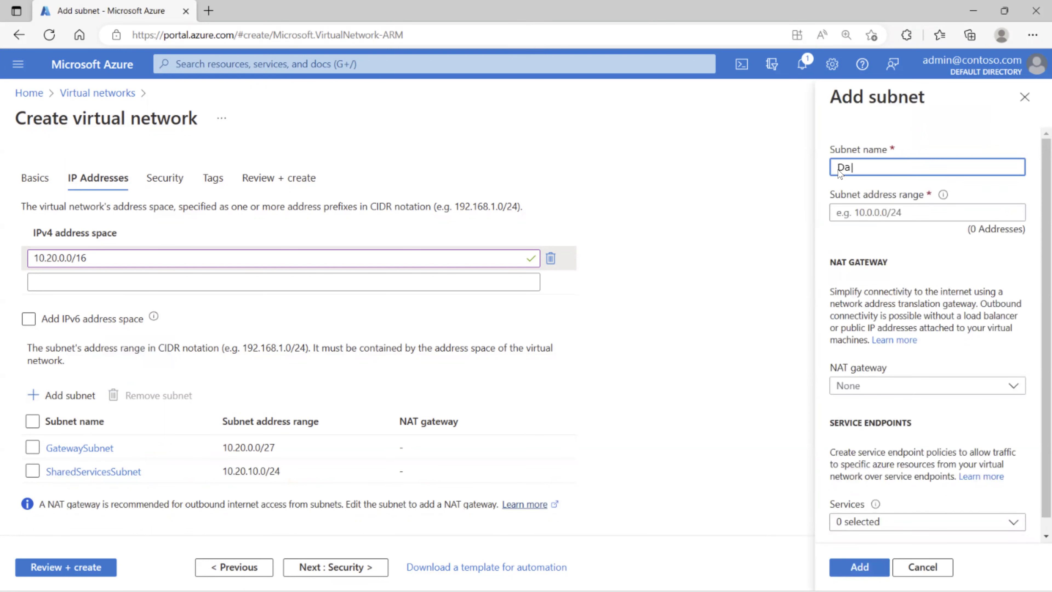
{"action": "left_click", "coordinate": [853, 217]}
{"action": "type", "text": "10.20.20.0/24"}
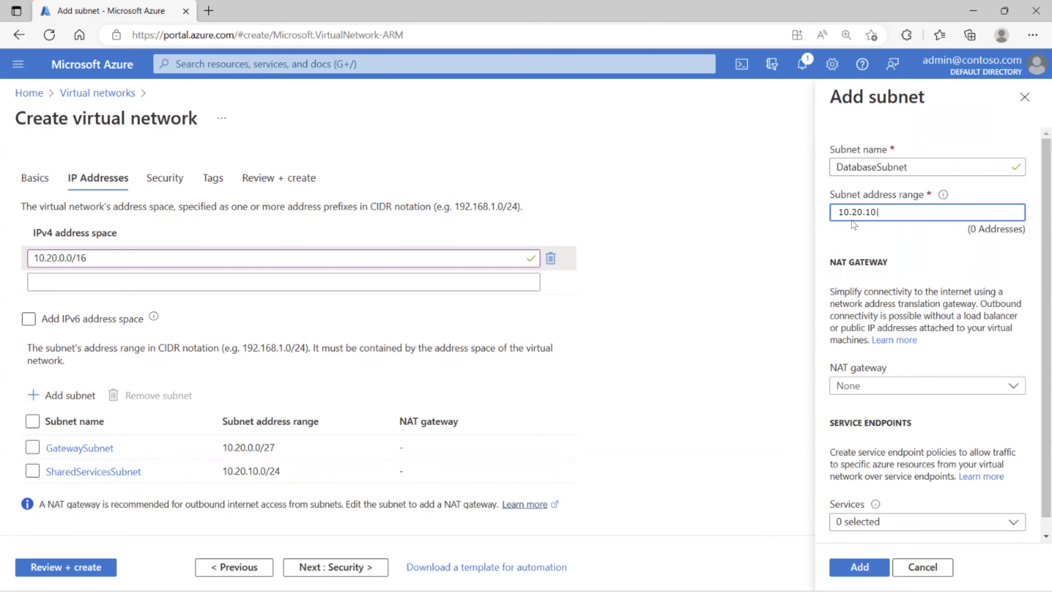
{"action": "left_click", "coordinate": [860, 568]}
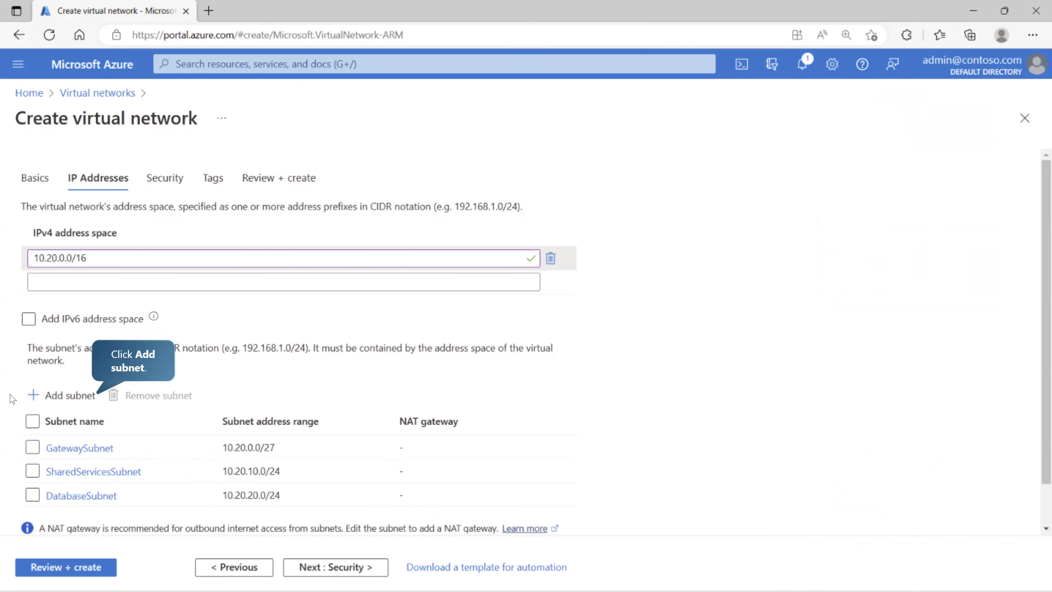
{"action": "left_click", "coordinate": [64, 398]}
{"action": "type", "text": "PublicWebServiceSubnet"}
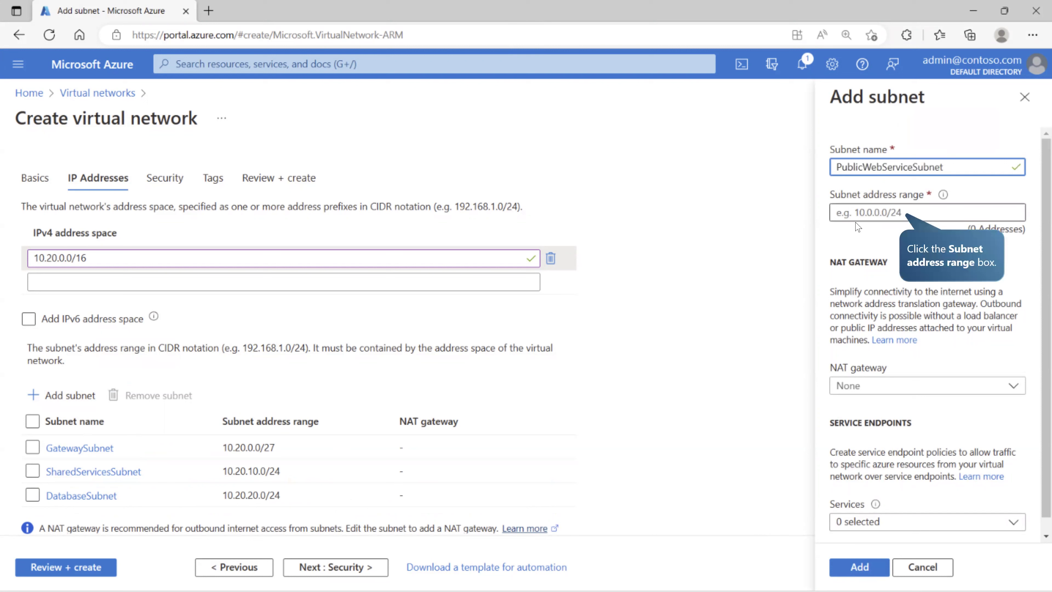
{"action": "left_click", "coordinate": [855, 212]}
{"action": "type", "text": "10.20.30.0/24"}
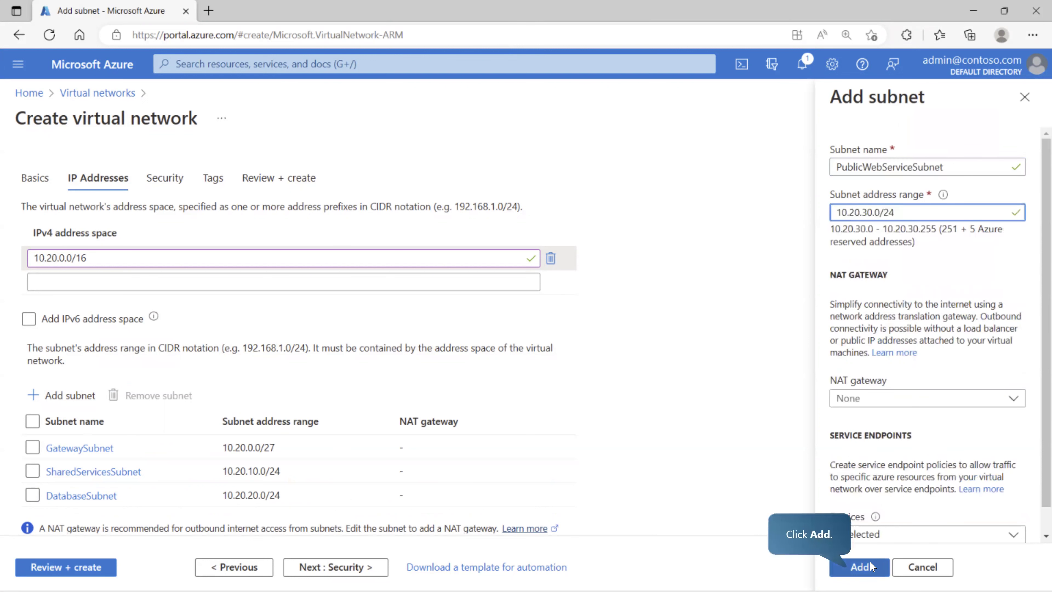
{"action": "left_click", "coordinate": [871, 567]}
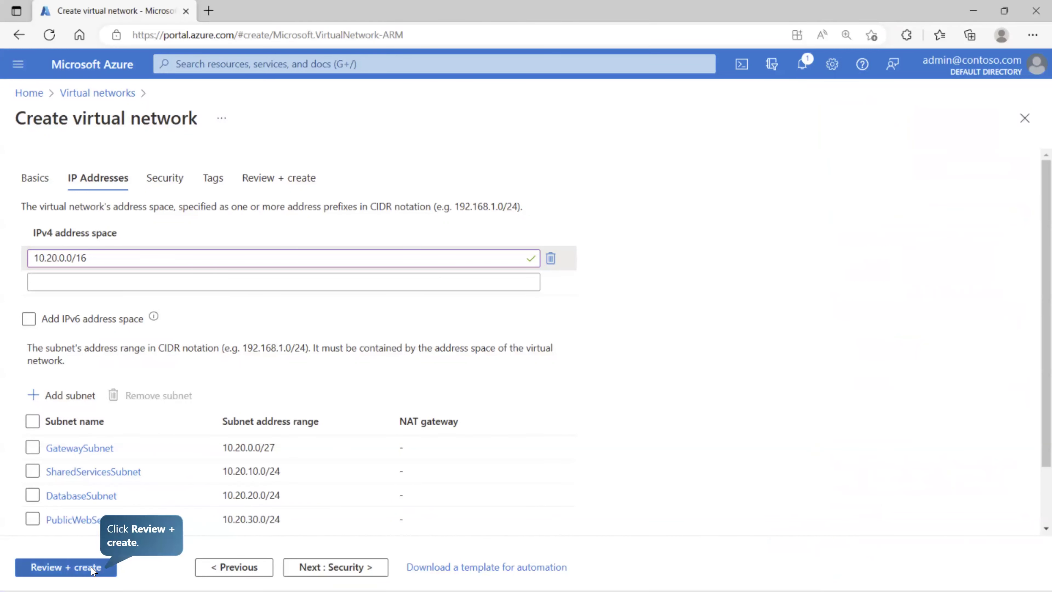
Validate CoreServicesVnet with its four subnets and create it.
{"action": "left_click", "coordinate": [65, 567]}
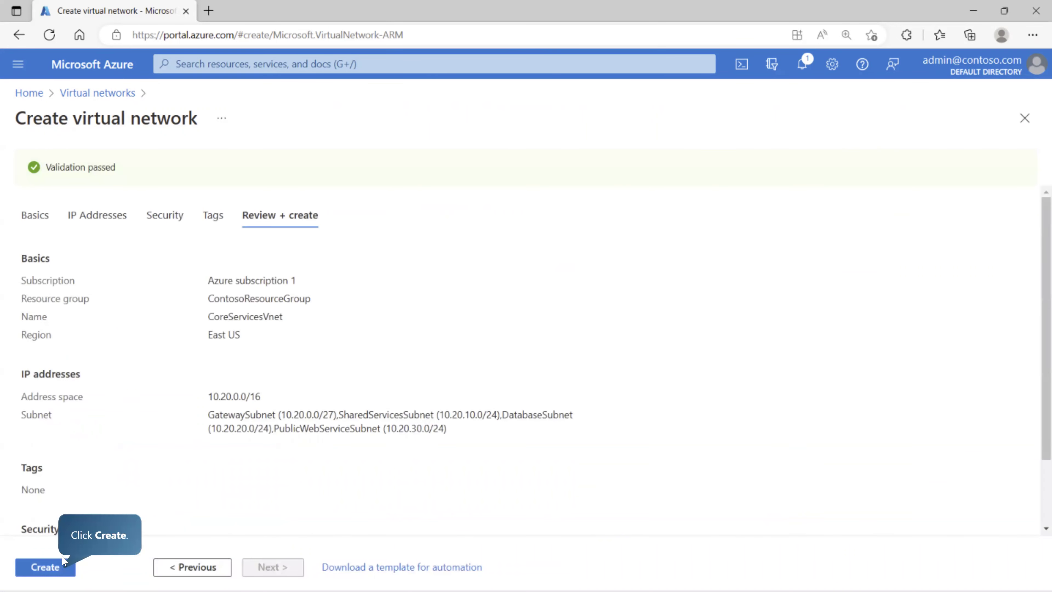
{"action": "left_click", "coordinate": [63, 561]}
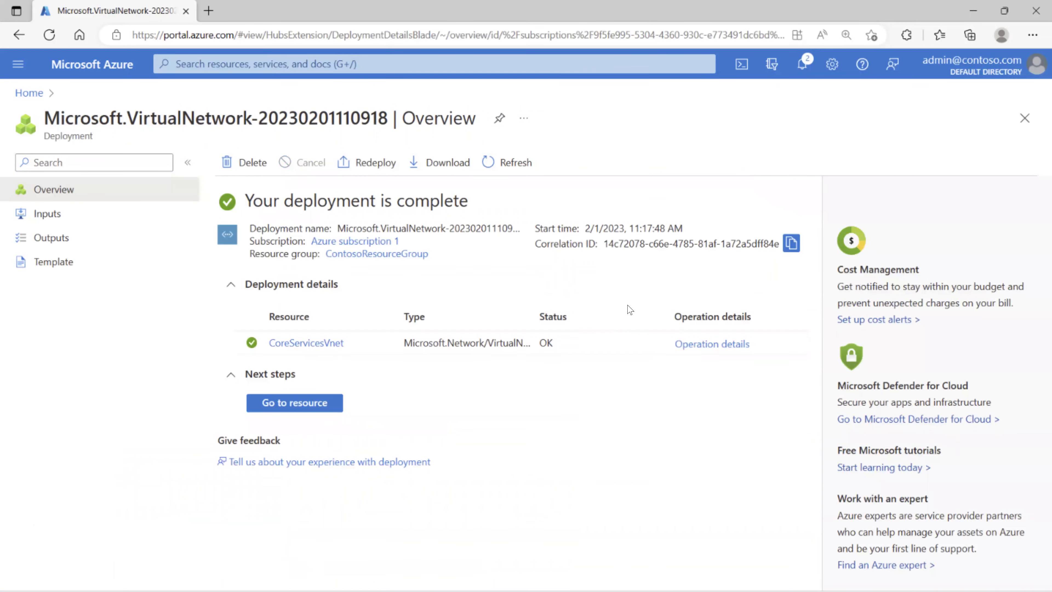
Return to the Virtual networks list.
{"action": "left_click", "coordinate": [974, 320]}
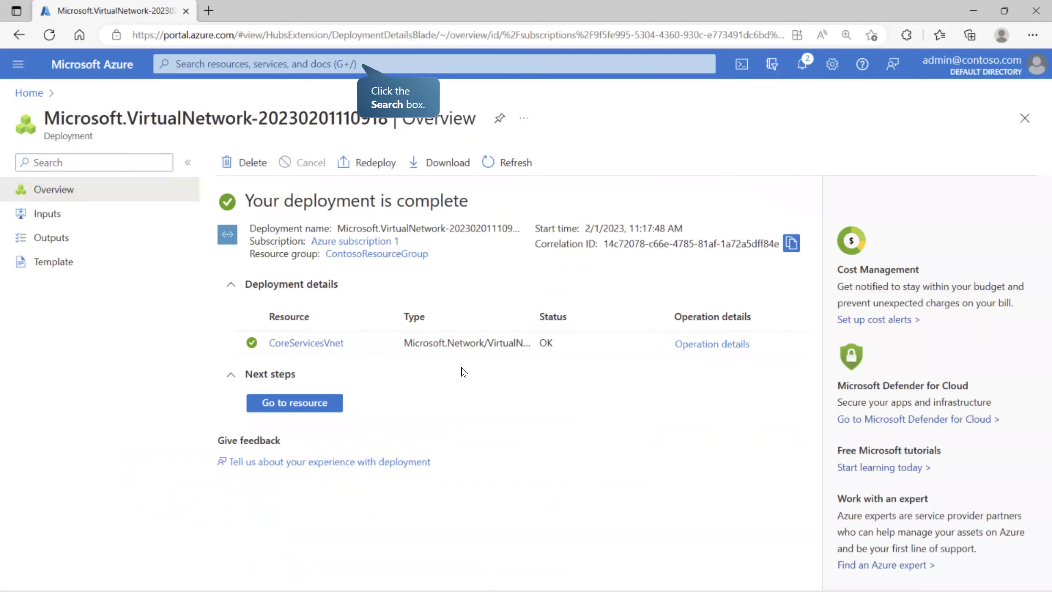
{"action": "left_click", "coordinate": [404, 89]}
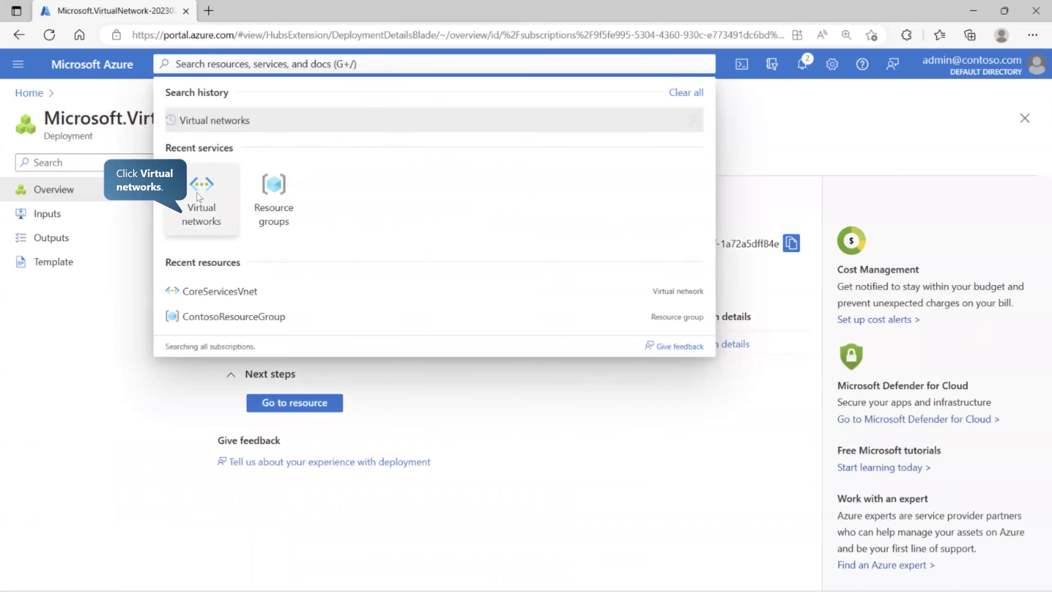
{"action": "left_click", "coordinate": [202, 206]}
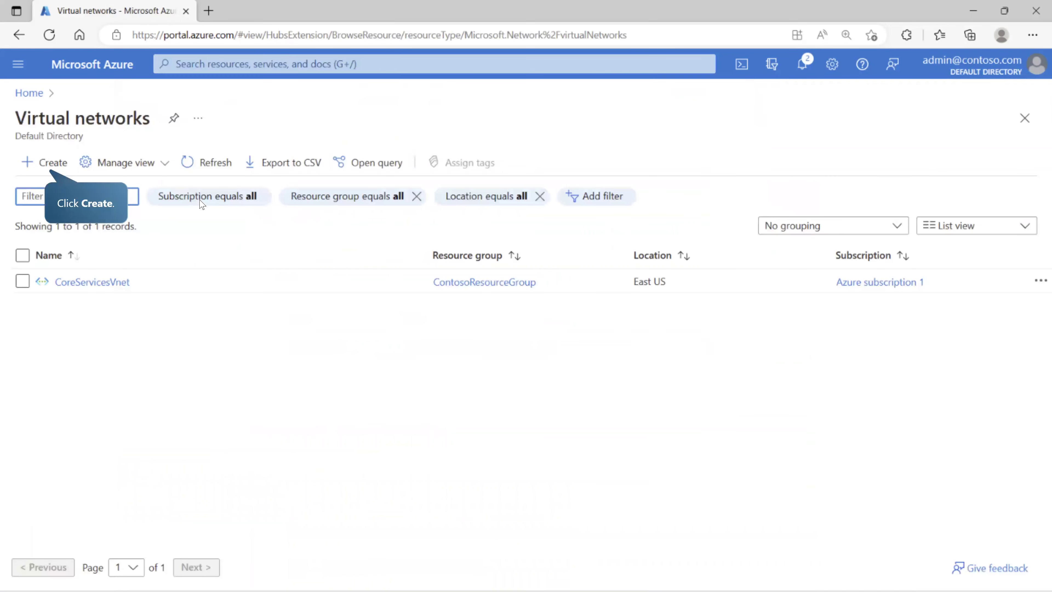
Start ManufacturingVnet in ContosoResourceGroup, West Europe, and continue to IP Addresses.
{"action": "left_click", "coordinate": [49, 162]}
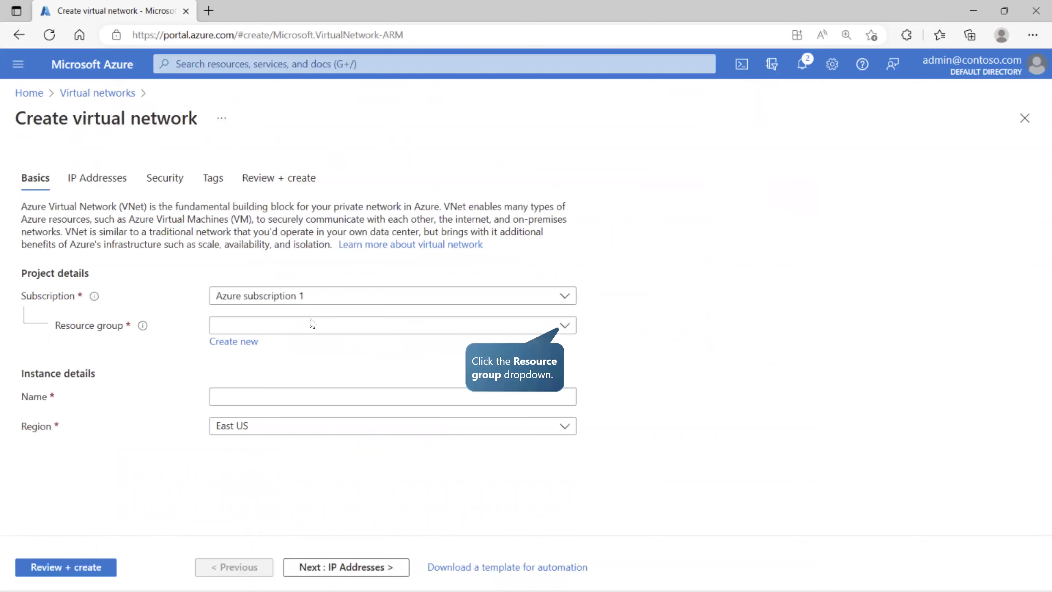
{"action": "left_click", "coordinate": [433, 330]}
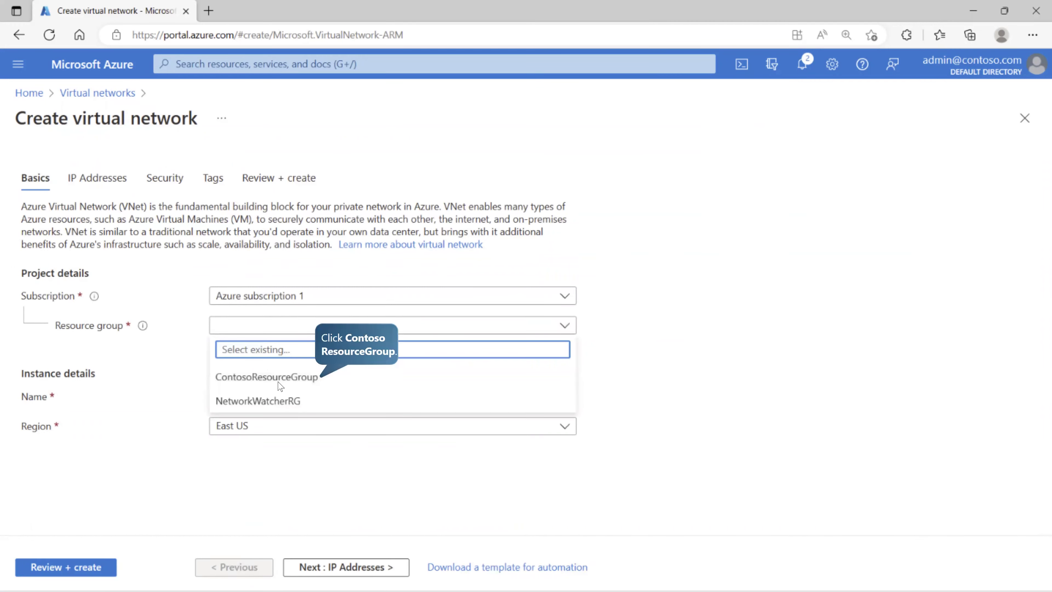
{"action": "left_click", "coordinate": [287, 382]}
{"action": "left_click", "coordinate": [284, 396]}
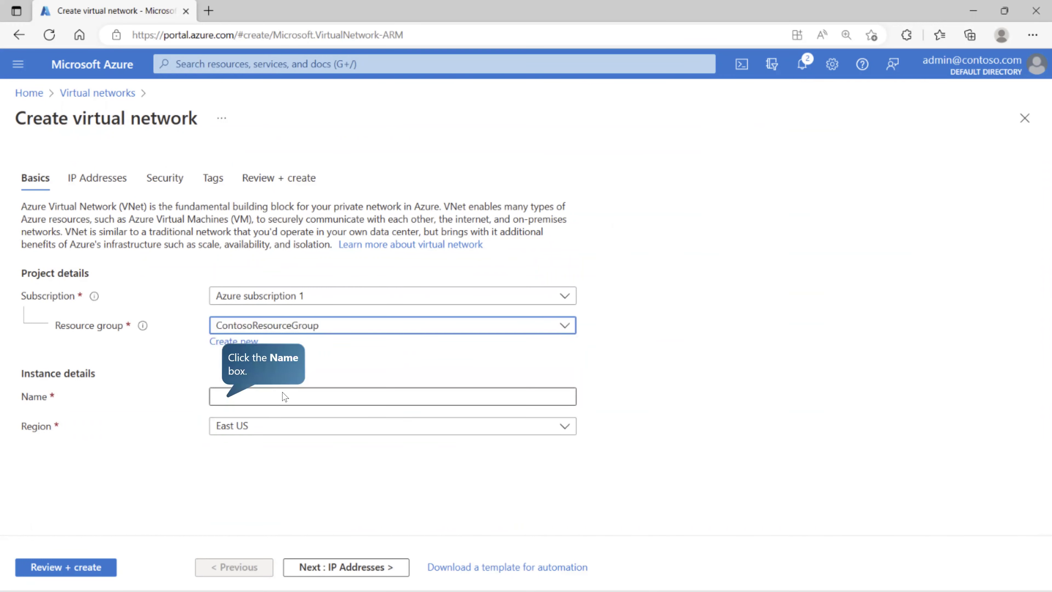
{"action": "type", "text": "ManufacturingVnet"}
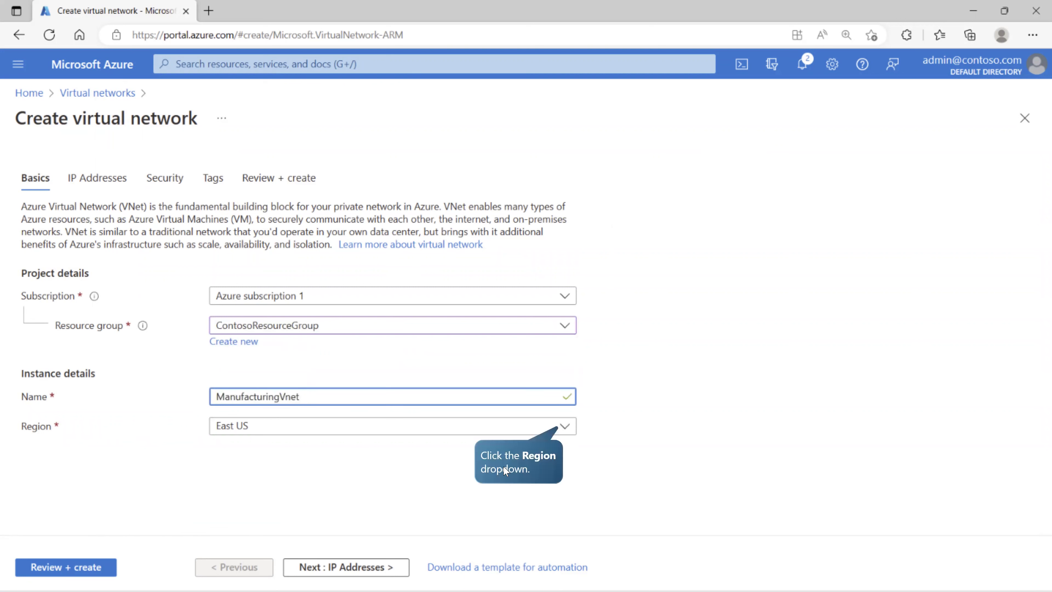
{"action": "left_click", "coordinate": [418, 426]}
{"action": "left_click", "coordinate": [250, 278]}
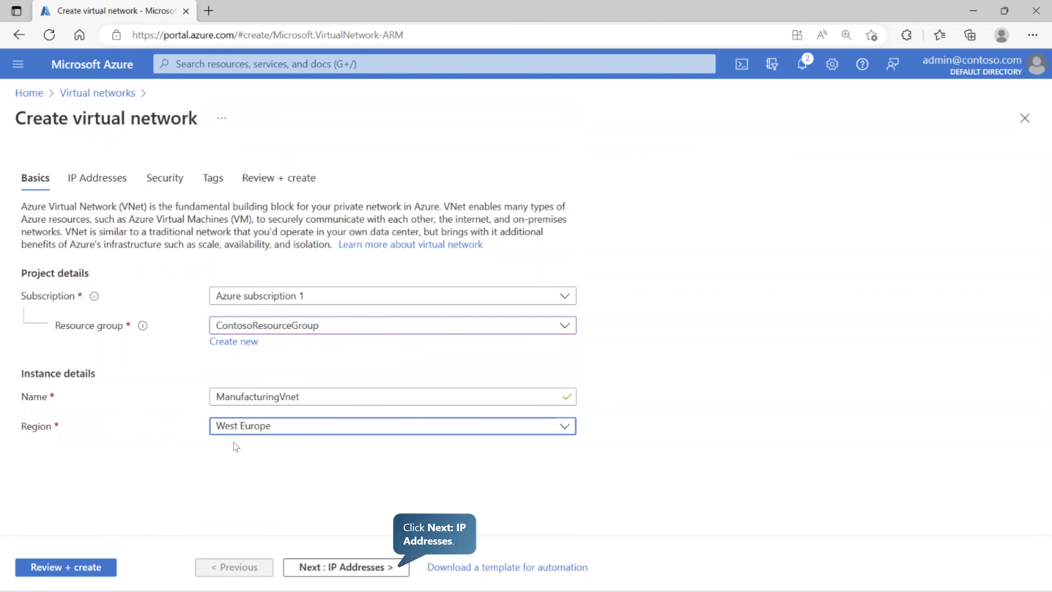
{"action": "left_click", "coordinate": [347, 569]}
Use address space 10.30.0.0/16 and add ManufacturingSystemSubnet 10.30.10.0/24.
{"action": "left_click", "coordinate": [551, 259]}
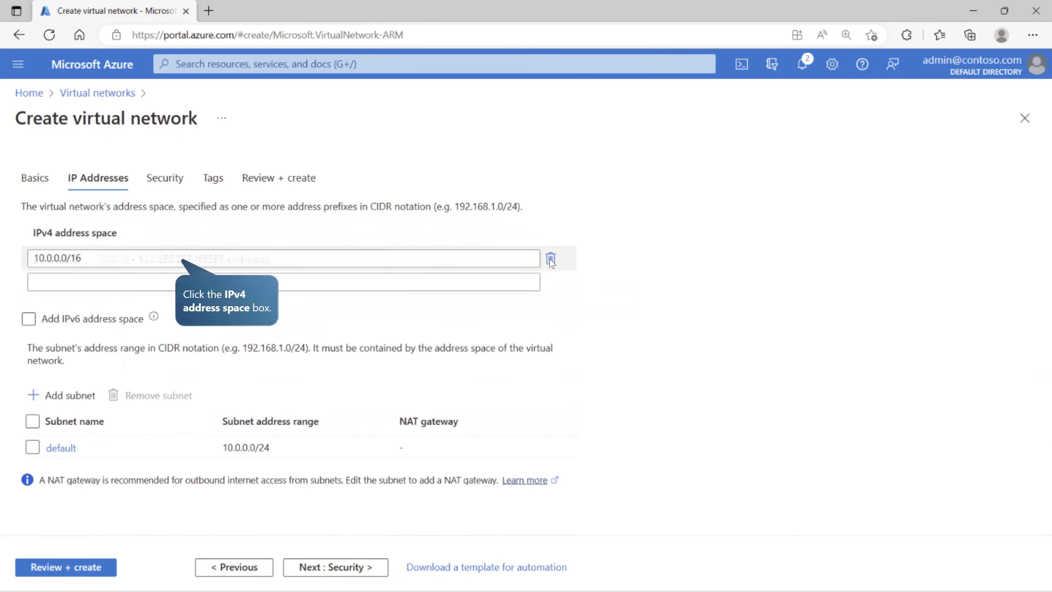
{"action": "left_click", "coordinate": [364, 264]}
{"action": "type", "text": "10.30.0.0/16"}
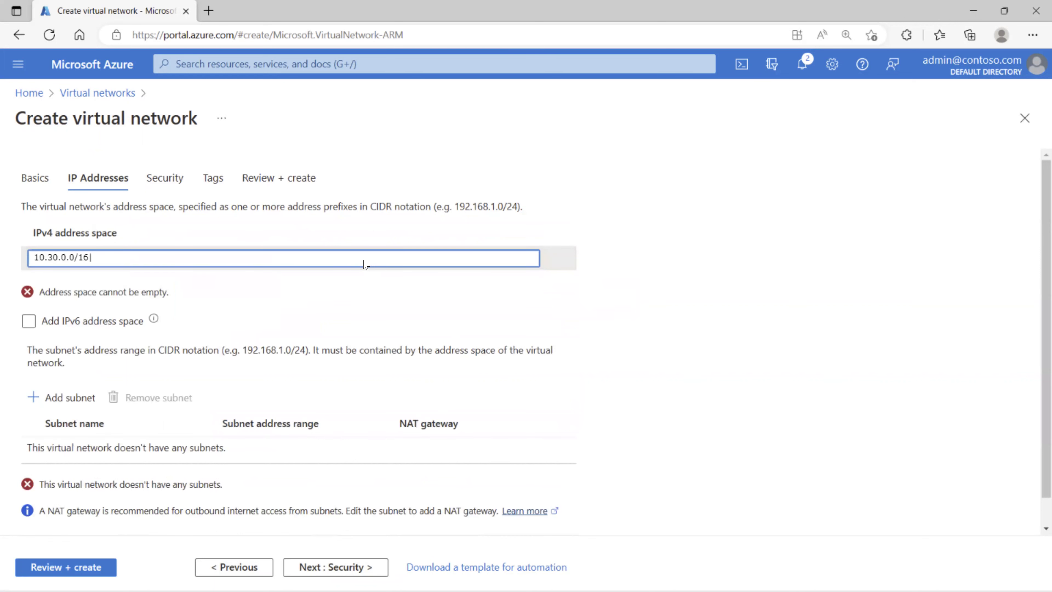
{"action": "left_click", "coordinate": [72, 398]}
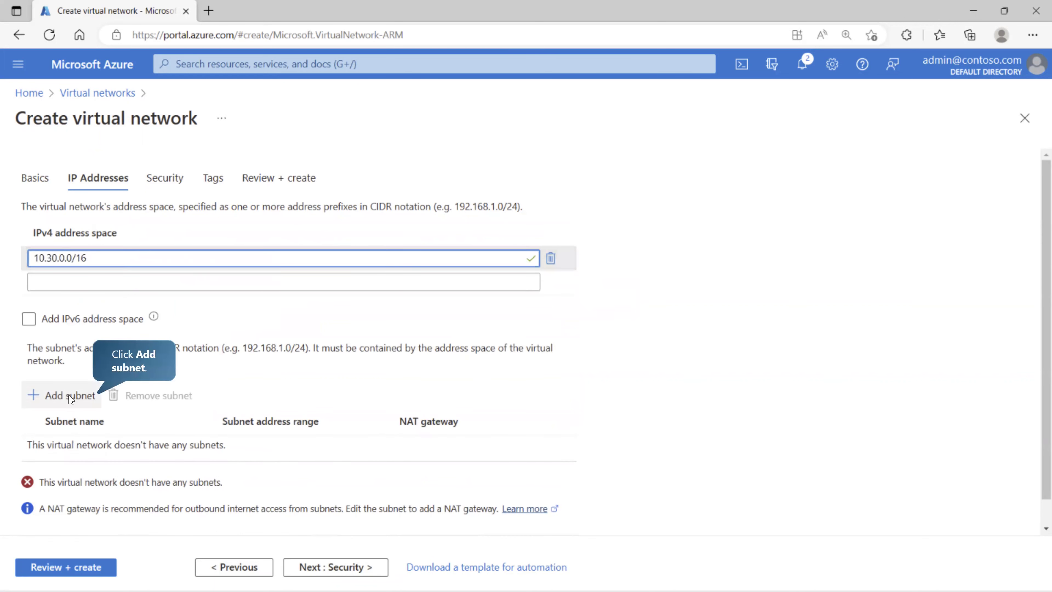
{"action": "left_click", "coordinate": [864, 172]}
{"action": "type", "text": "ManufacturingSystemSubnet"}
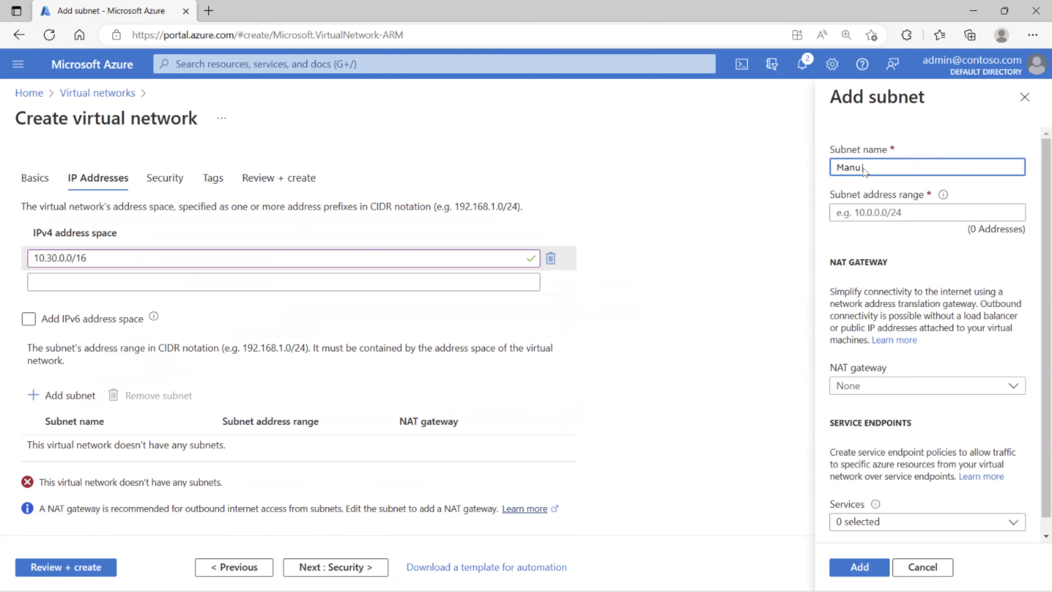
{"action": "left_click", "coordinate": [869, 214]}
{"action": "type", "text": "10.30.10.0/24"}
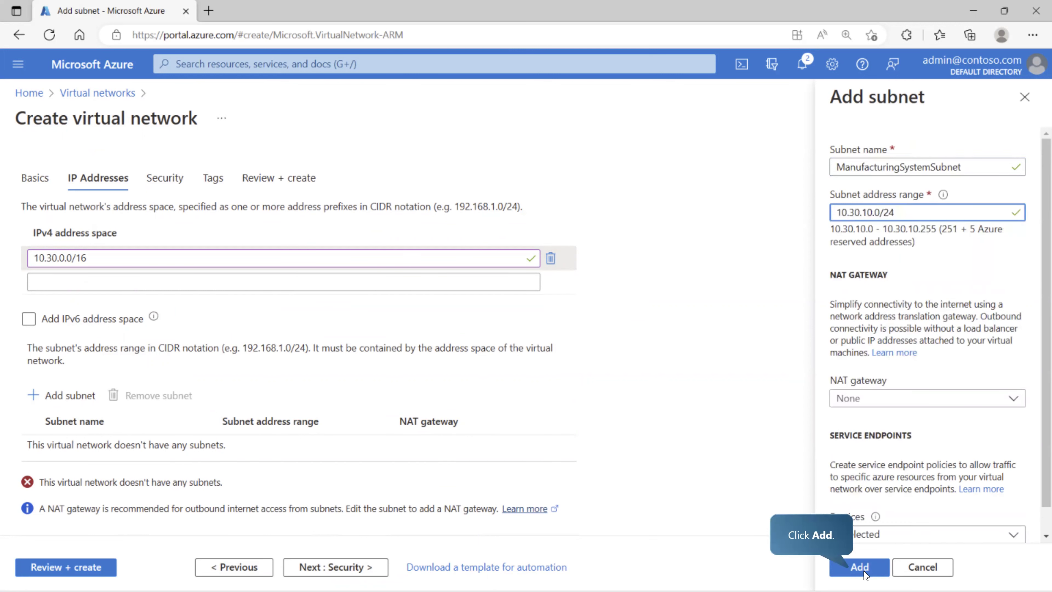
{"action": "left_click", "coordinate": [865, 574]}
Add SensorSubnet1 (10.30.20.0/24) and SensorSubnet2 (10.30.21.0/24).
{"action": "left_click", "coordinate": [79, 395]}
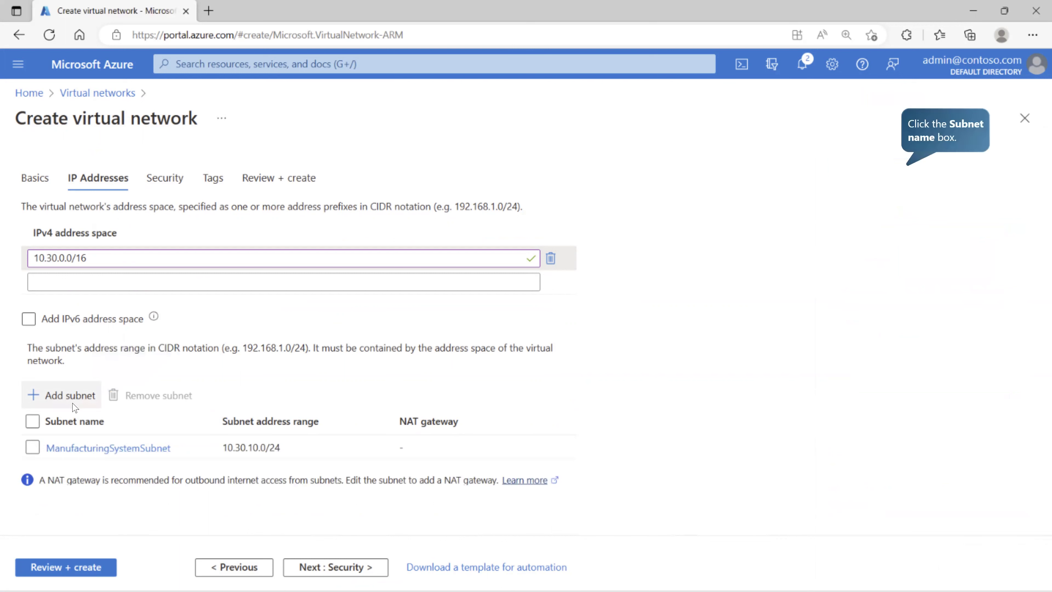
{"action": "left_click", "coordinate": [884, 162]}
{"action": "type", "text": "SensorSubnet1"}
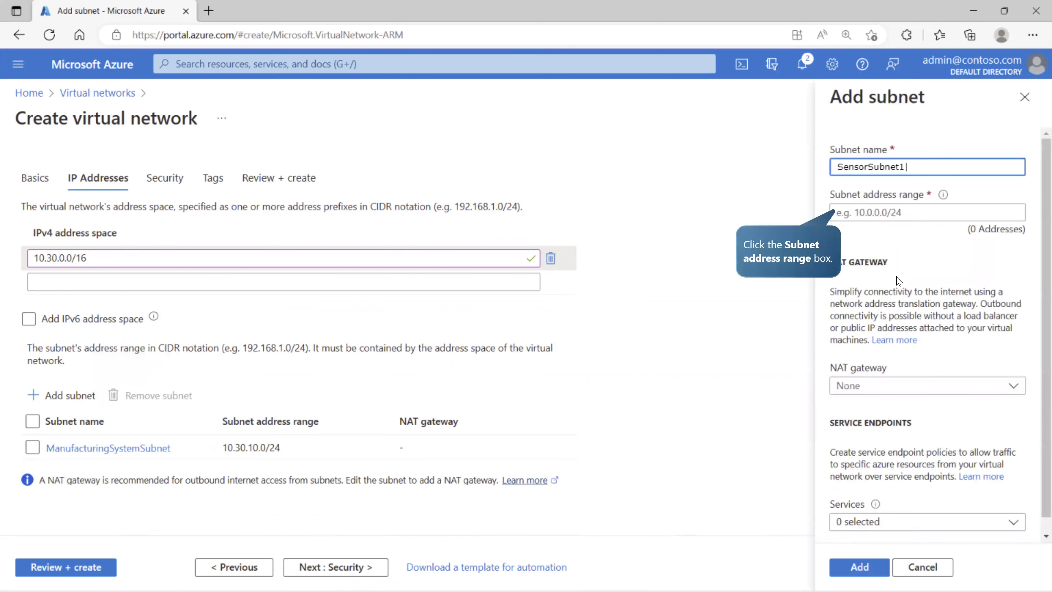
{"action": "left_click", "coordinate": [867, 213]}
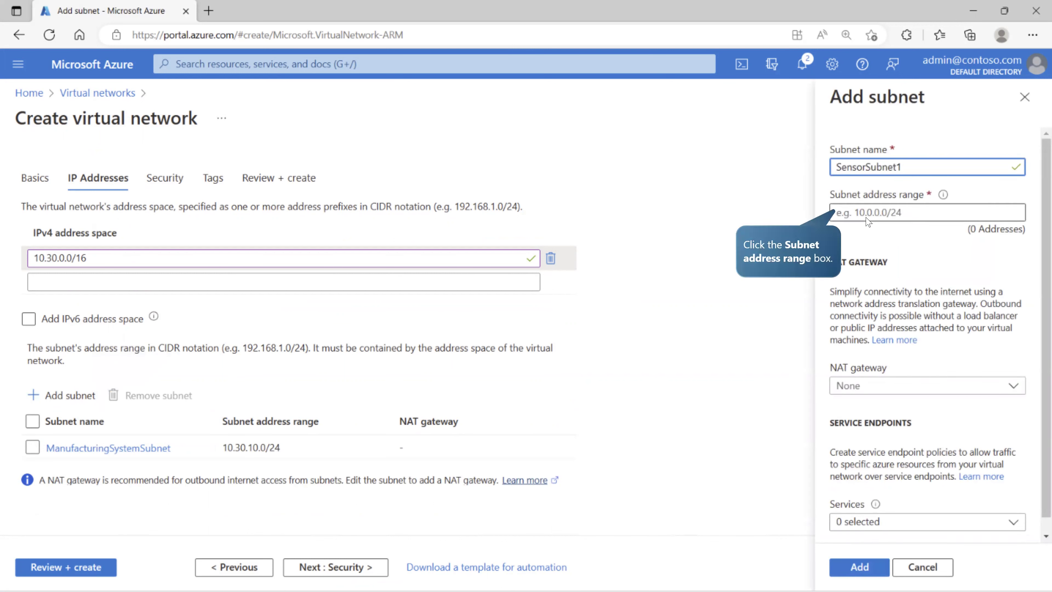
{"action": "type", "text": "10.30.20.0/24"}
{"action": "left_click", "coordinate": [877, 573]}
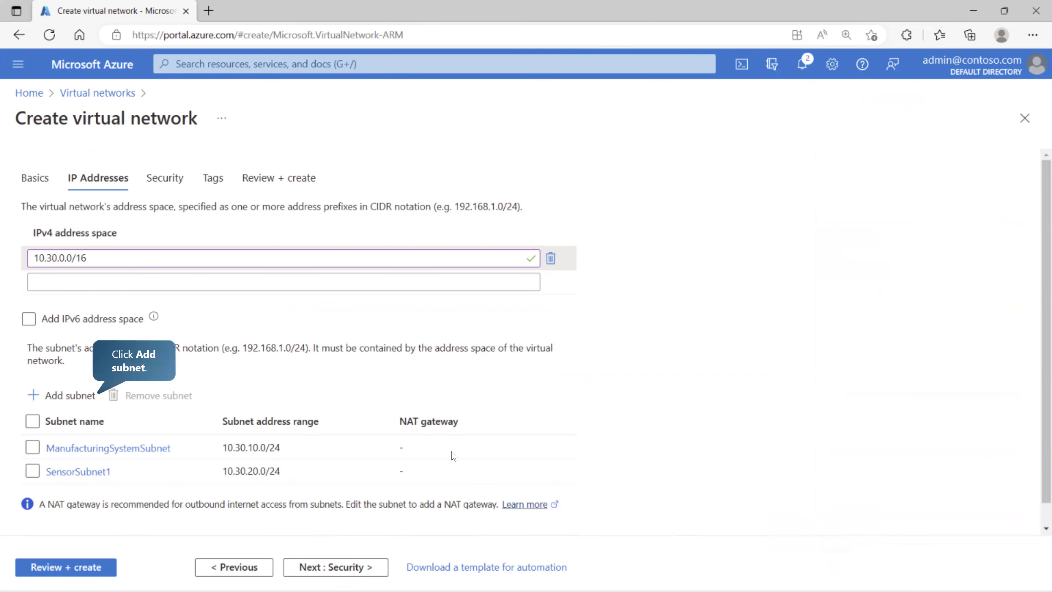
{"action": "left_click", "coordinate": [62, 397]}
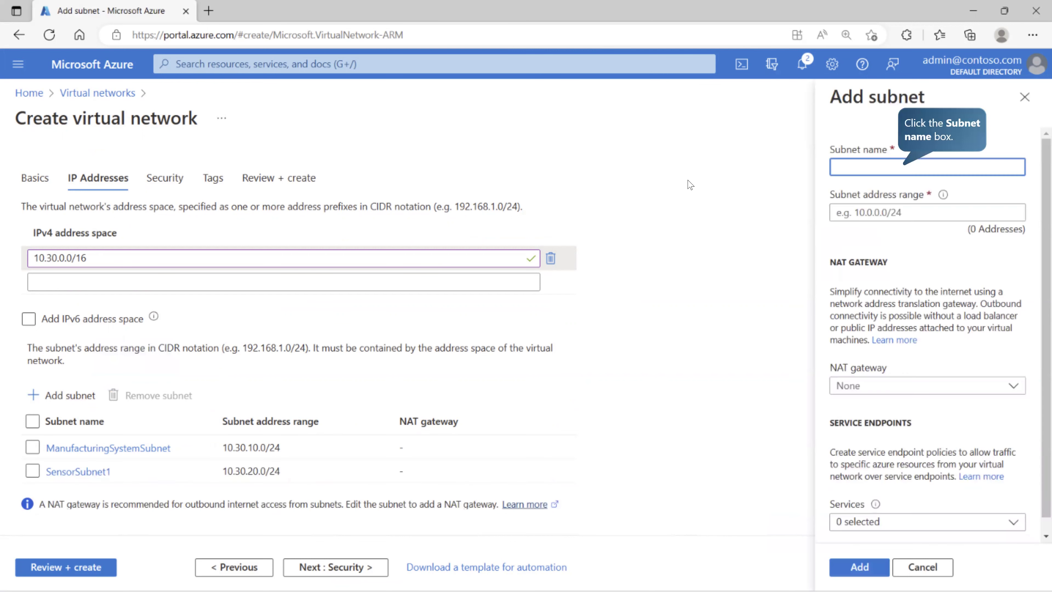
{"action": "left_click", "coordinate": [837, 170]}
{"action": "type", "text": "SensorSubnet"}
{"action": "left_click", "coordinate": [863, 214]}
{"action": "type", "text": "10.30.21.0/24"}
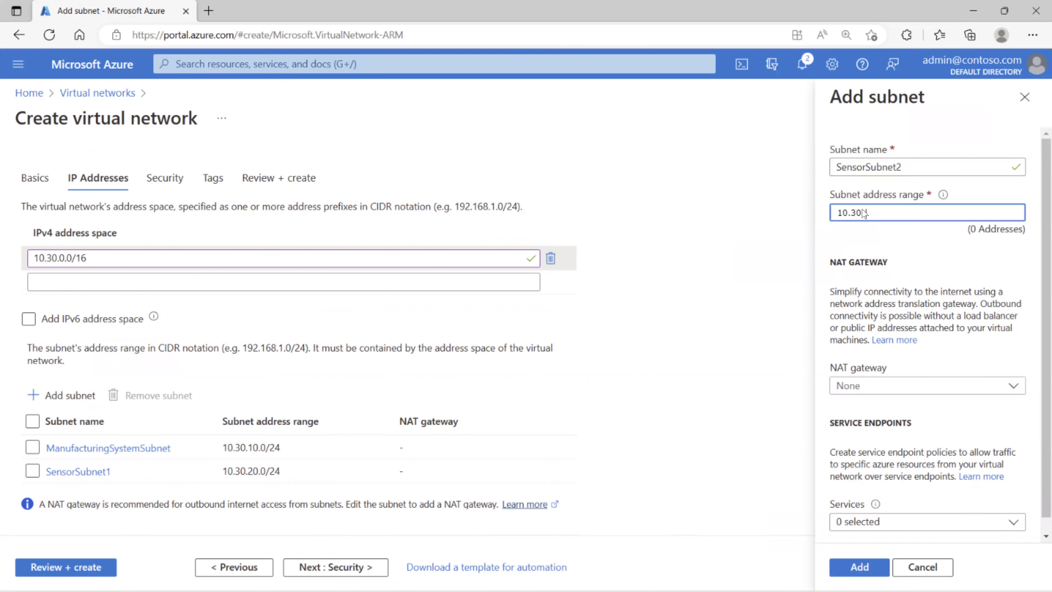
{"action": "left_click", "coordinate": [847, 567]}
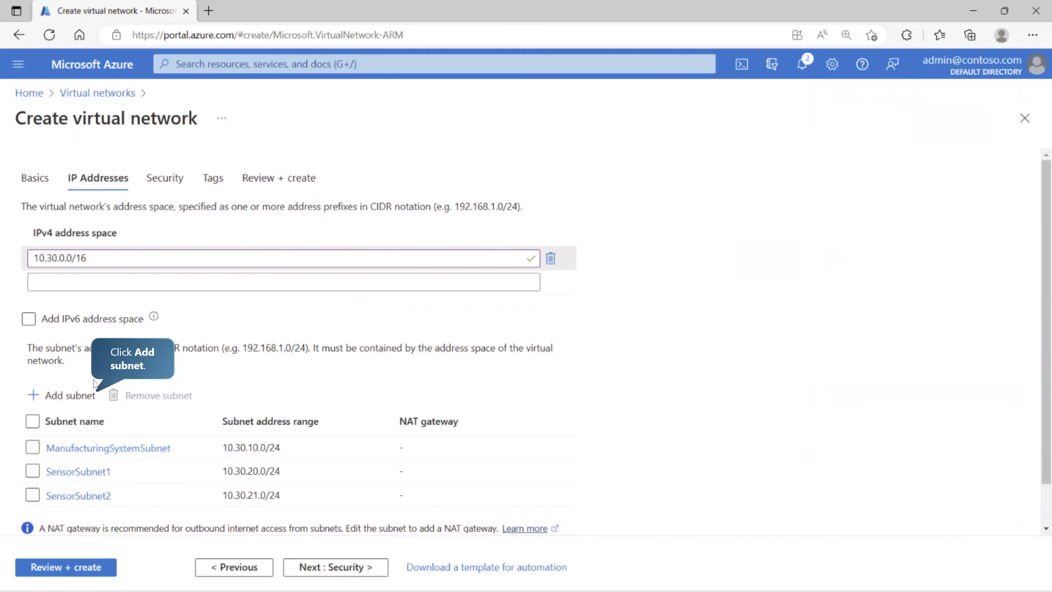
Add SensorSubnet3 with range 10.30.22.0/24.
{"action": "left_click", "coordinate": [68, 396]}
{"action": "left_click", "coordinate": [866, 167]}
{"action": "type", "text": "SensorSubnet3"}
{"action": "left_click", "coordinate": [873, 212]}
{"action": "type", "text": "10.30.22.0/24"}
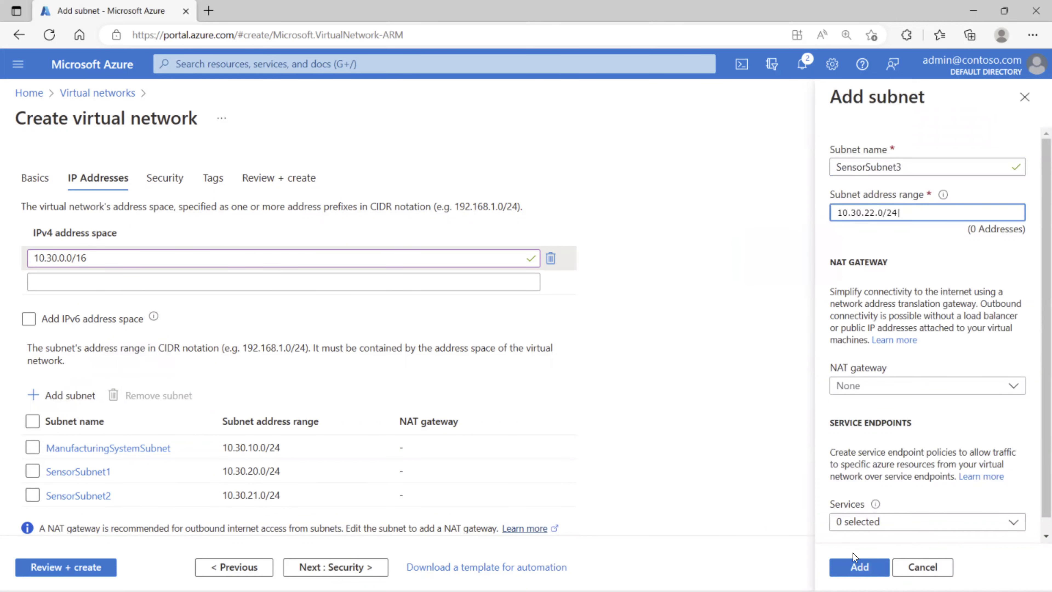
{"action": "left_click", "coordinate": [861, 565]}
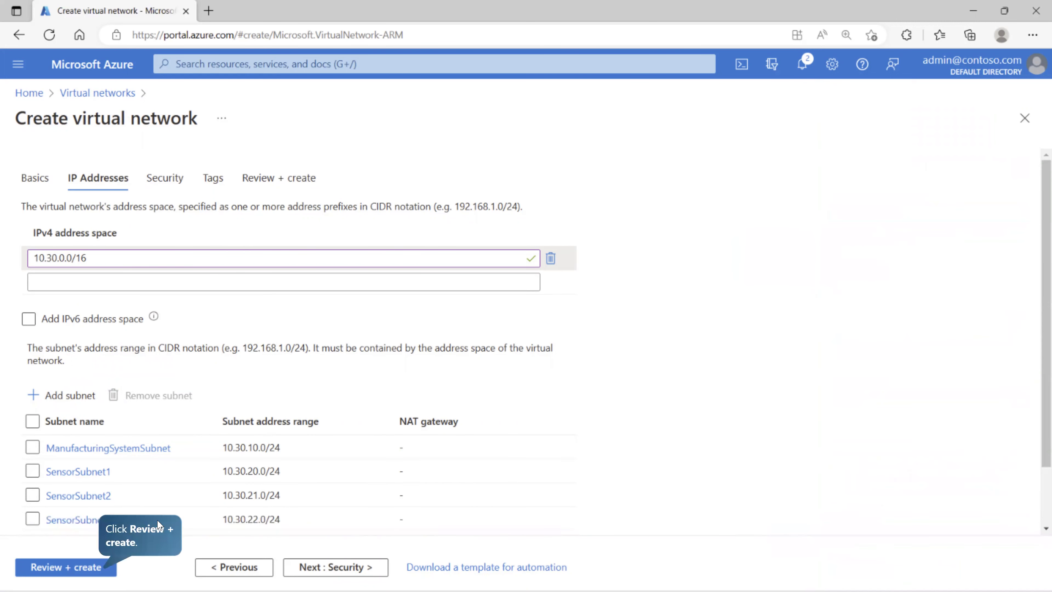
Review and deploy ManufacturingVnet, then return to the Virtual networks list.
{"action": "left_click", "coordinate": [96, 565]}
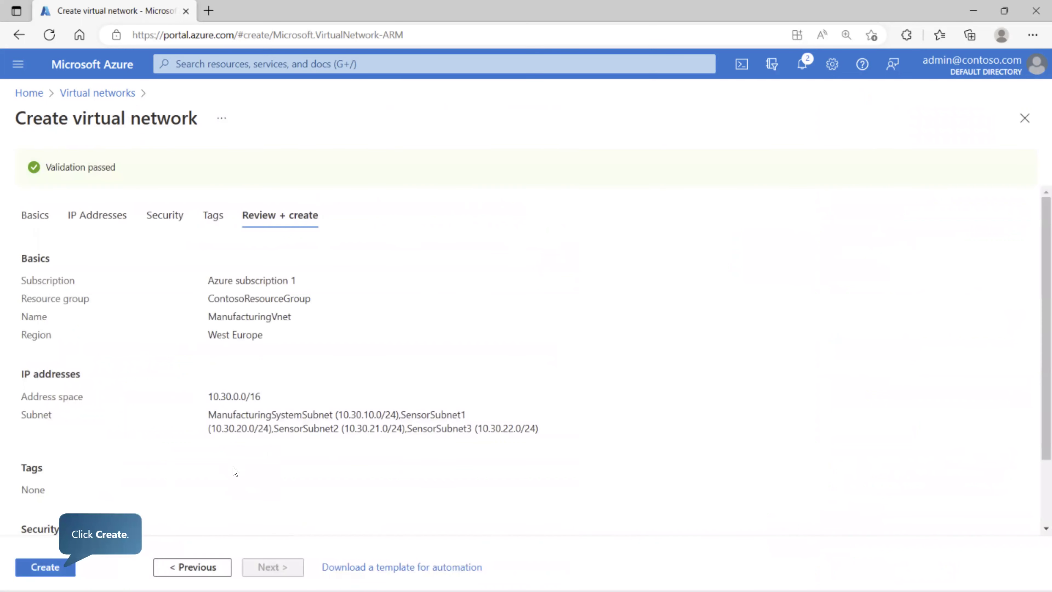
{"action": "left_click", "coordinate": [51, 564]}
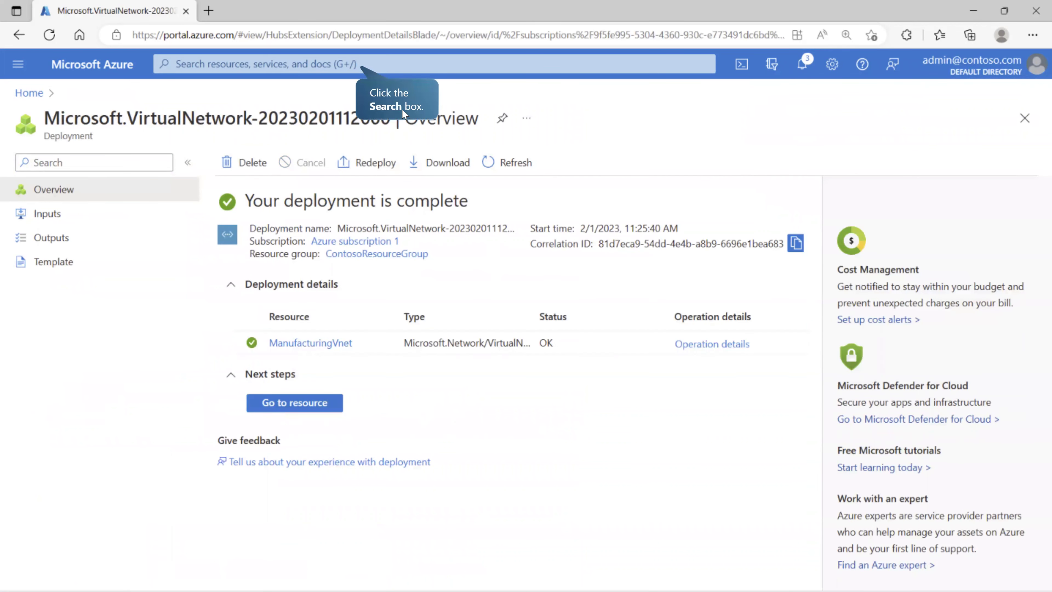
{"action": "left_click", "coordinate": [401, 109]}
{"action": "left_click", "coordinate": [192, 201]}
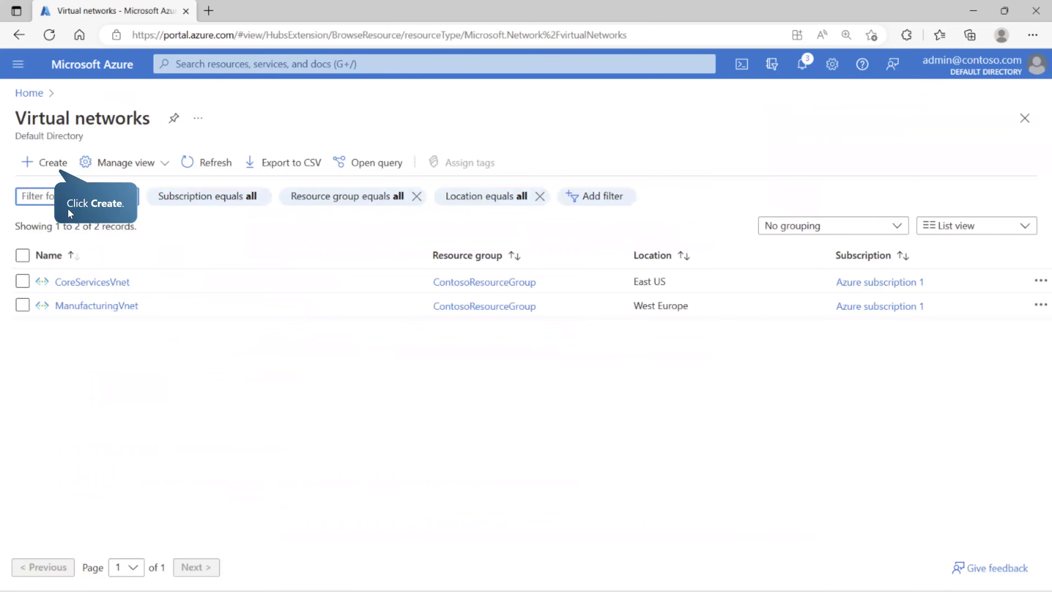
Start ResearchVnet in ContosoResourceGroup with region Southeast Asia.
{"action": "left_click", "coordinate": [58, 160]}
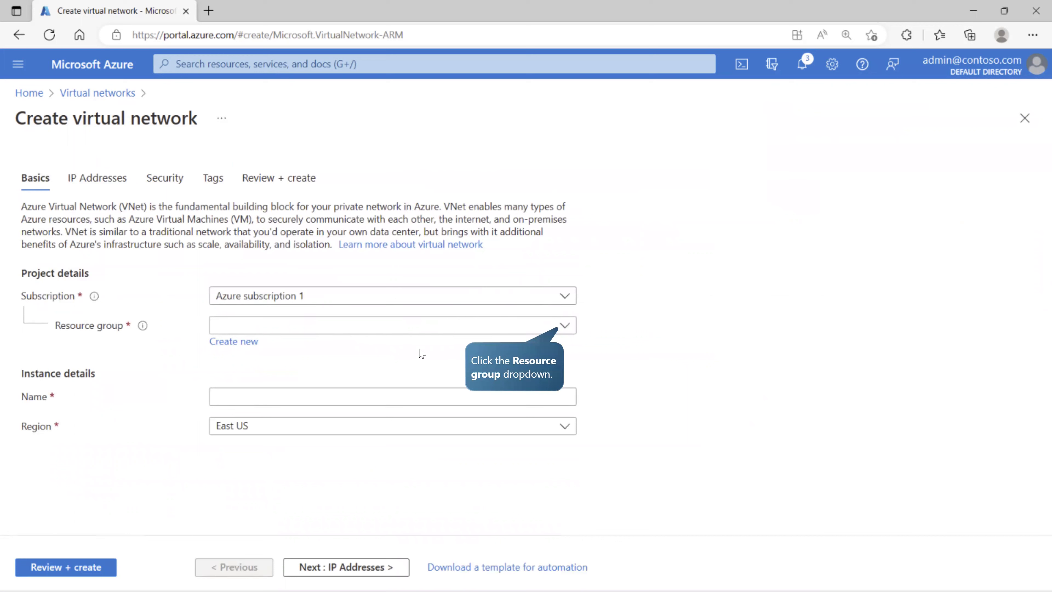
{"action": "left_click", "coordinate": [517, 325]}
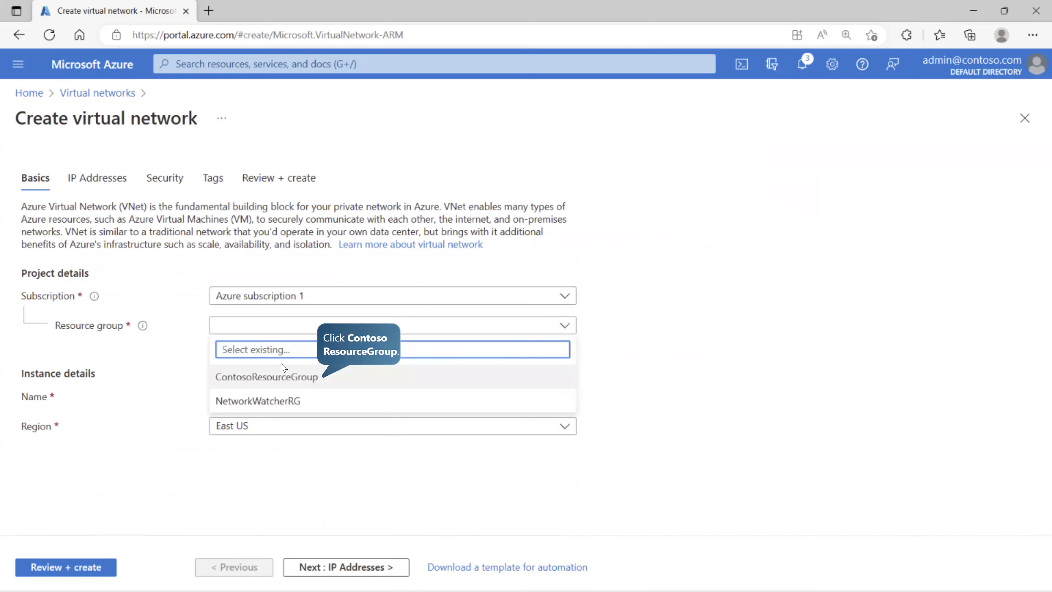
{"action": "left_click", "coordinate": [275, 377]}
{"action": "left_click", "coordinate": [280, 394]}
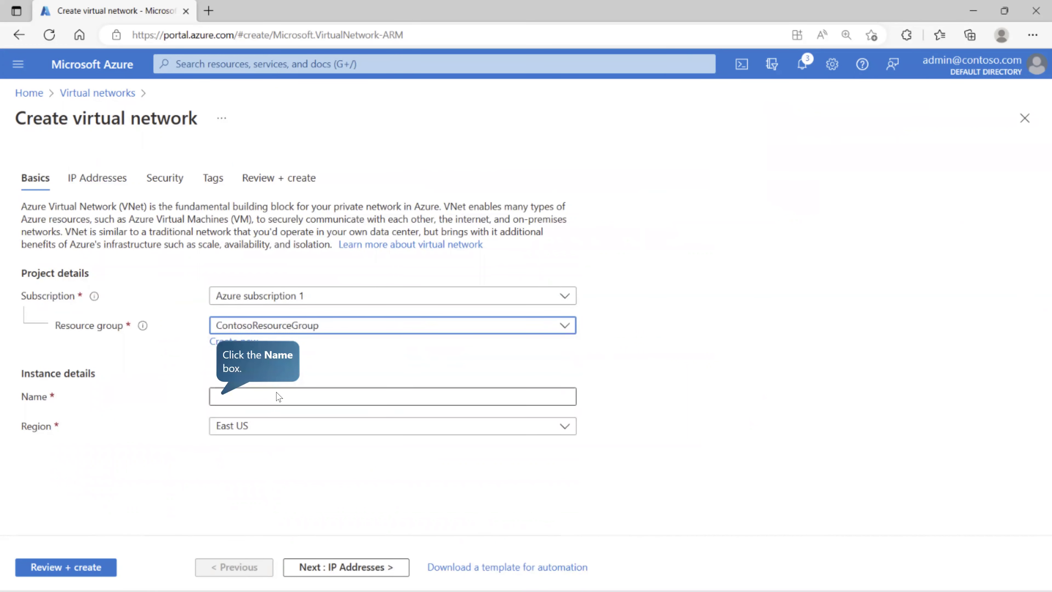
{"action": "type", "text": "ResearchVnet"}
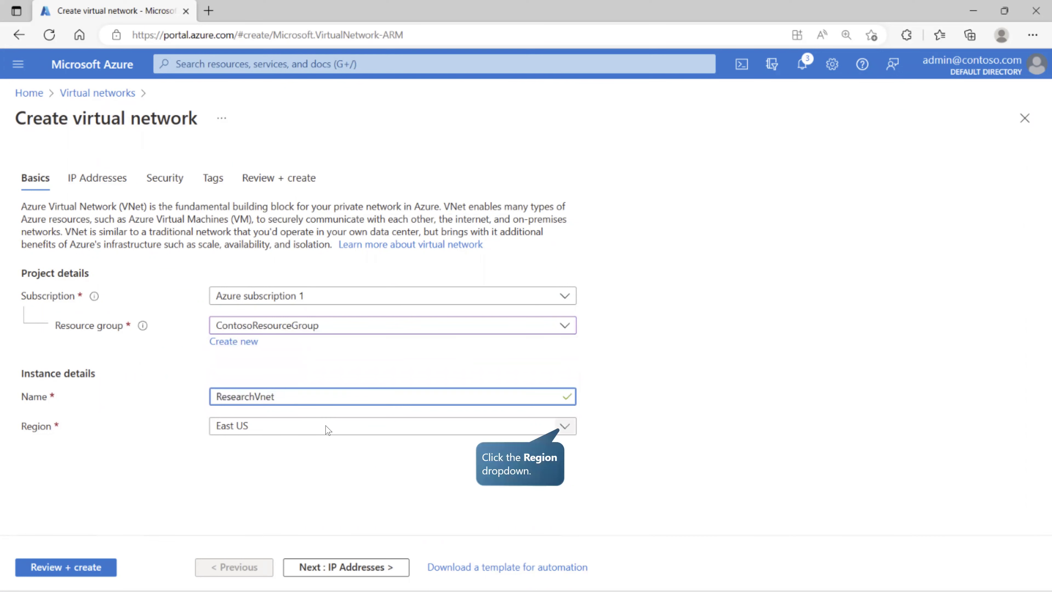
{"action": "left_click", "coordinate": [573, 423]}
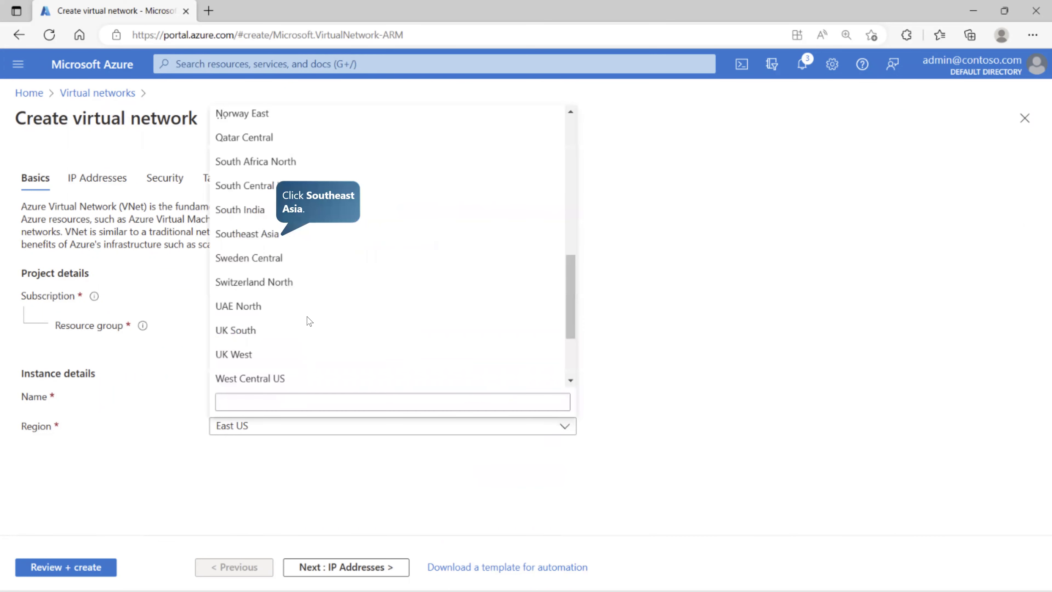
{"action": "left_click", "coordinate": [264, 235]}
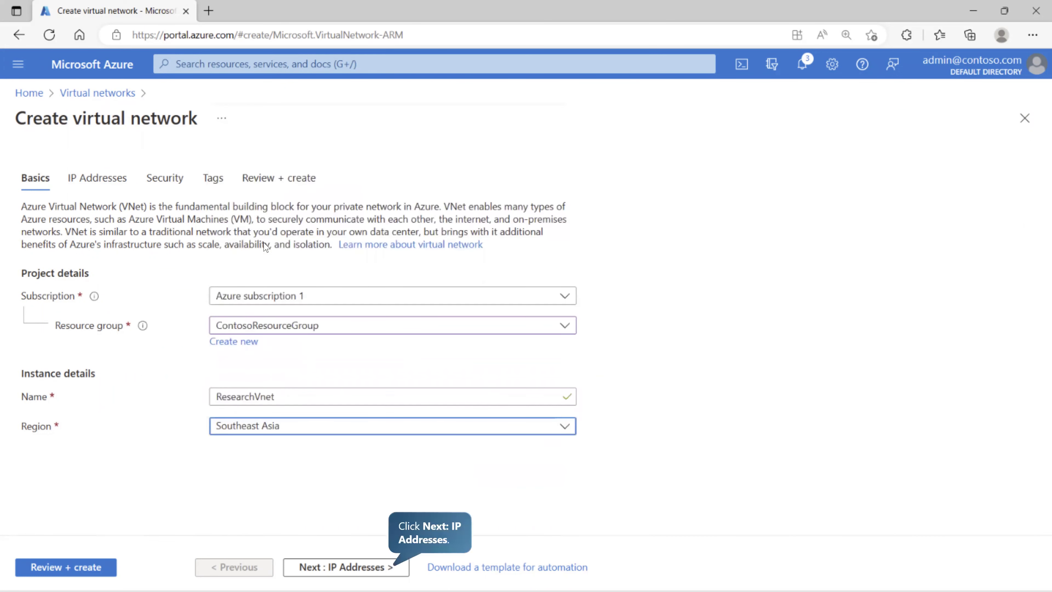
Replace the default 10.0.0.0/16 address space with 10.40.0.0/16.
{"action": "left_click", "coordinate": [347, 568]}
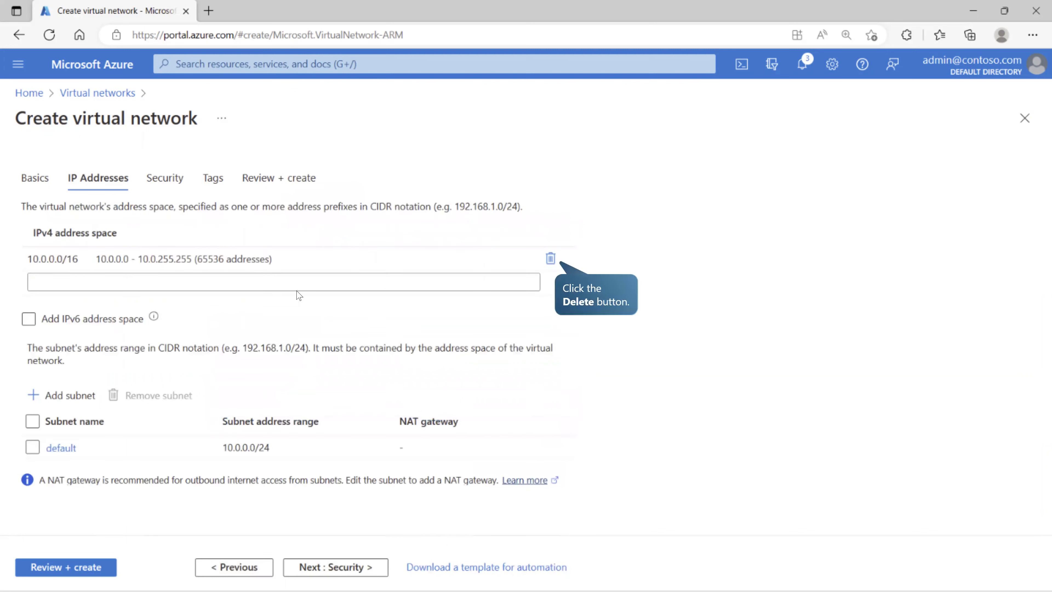
{"action": "left_click", "coordinate": [551, 258]}
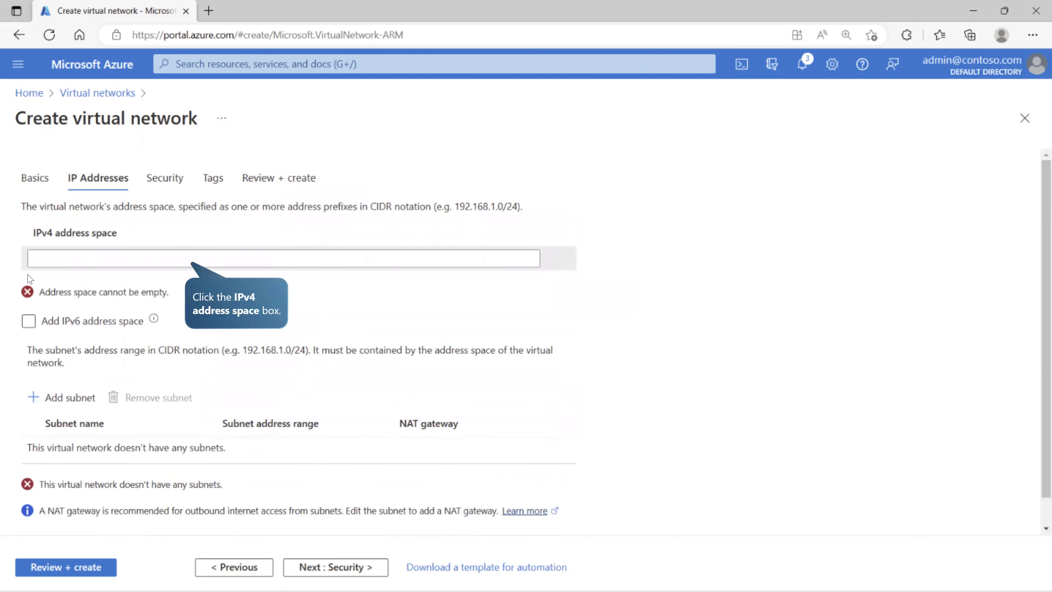
{"action": "left_click", "coordinate": [33, 265]}
{"action": "type", "text": "10.40.0.0/16"}
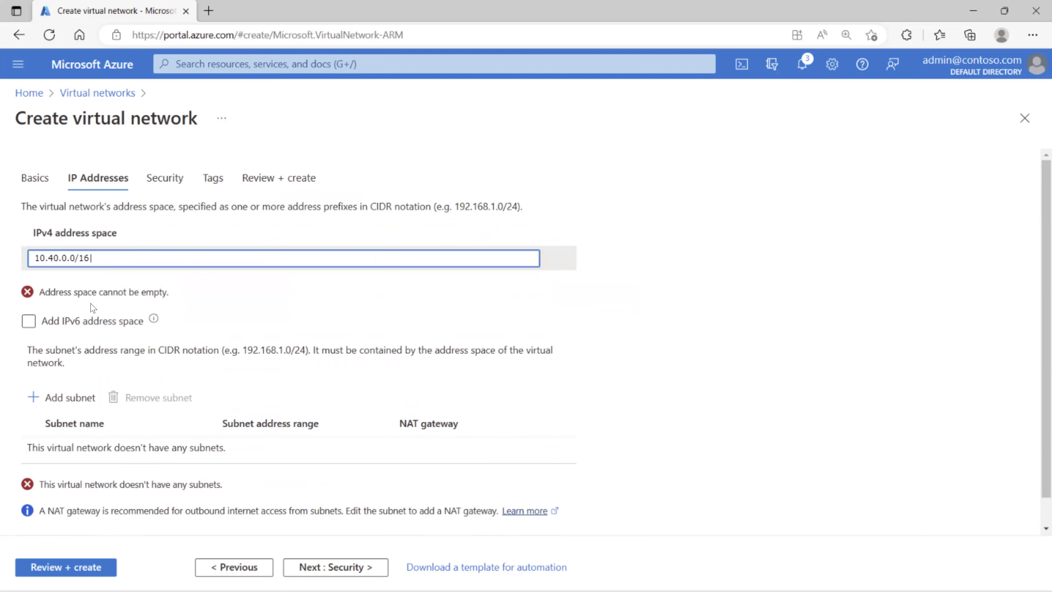
Add ResearchSystemSubnet with range 10.40.0.0/24.
{"action": "left_click", "coordinate": [88, 394]}
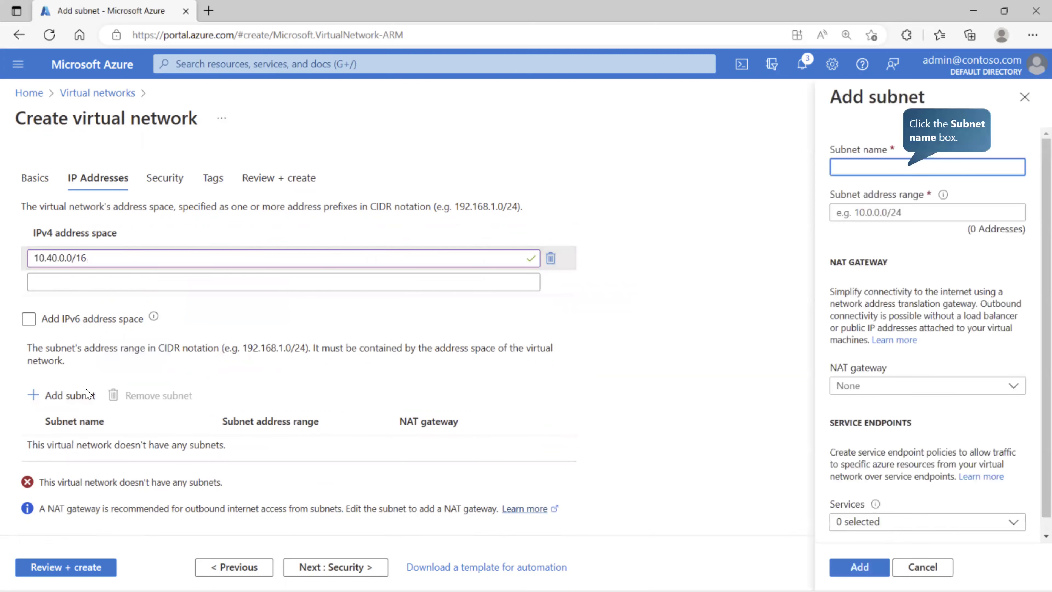
{"action": "left_click", "coordinate": [856, 171]}
{"action": "type", "text": "ResearchSystemSubnet"}
{"action": "left_click", "coordinate": [870, 213]}
{"action": "type", "text": "10.40.0.0/24"}
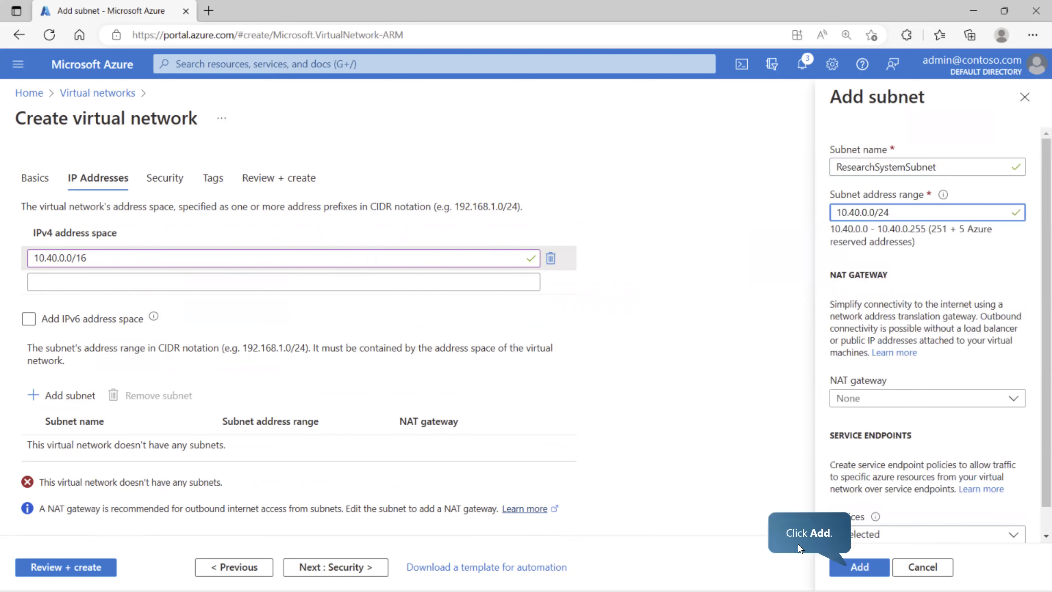
{"action": "left_click", "coordinate": [843, 567]}
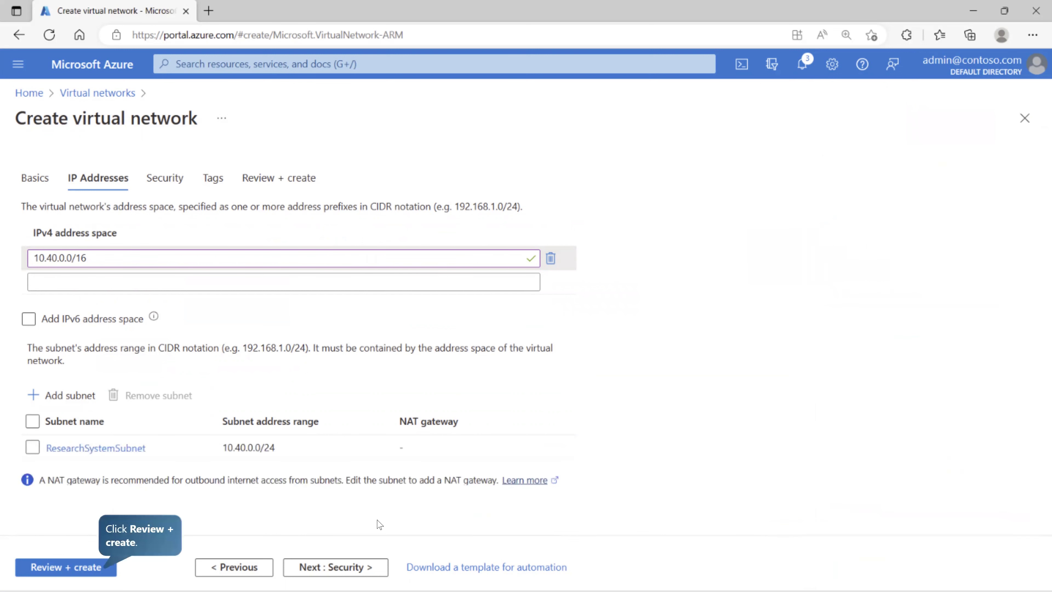
Validate and create ResearchVnet, then move on to the Task 5 verification once deployment completes.
{"action": "left_click", "coordinate": [105, 564]}
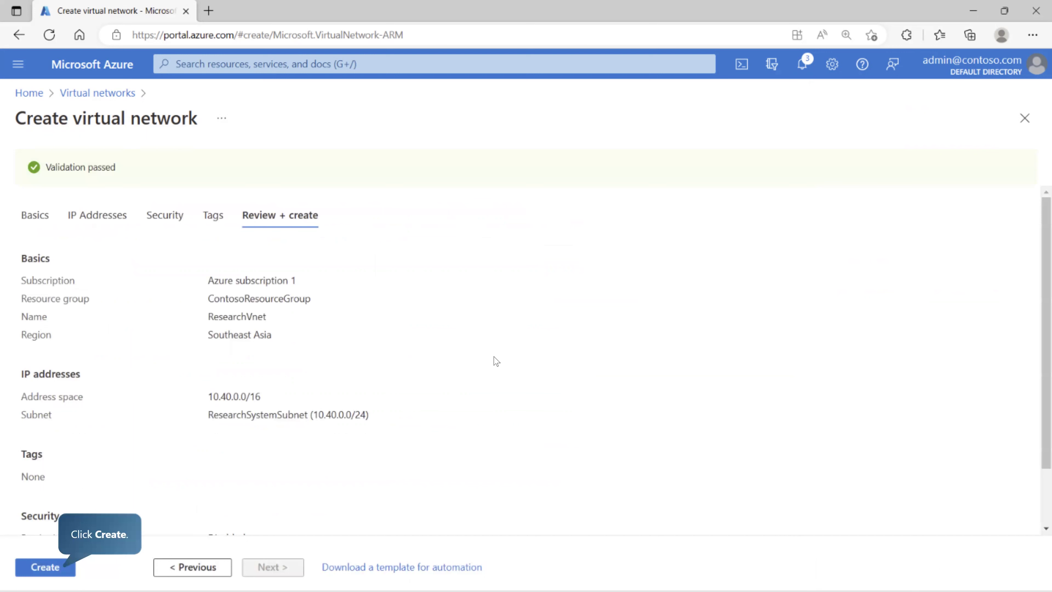
{"action": "left_click", "coordinate": [44, 567]}
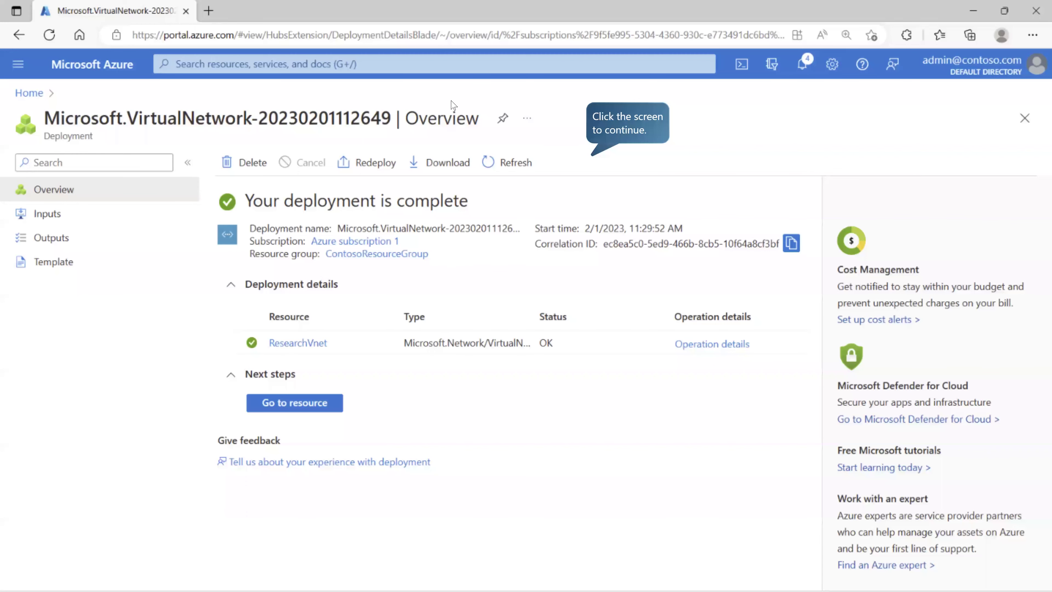
{"action": "left_click", "coordinate": [573, 293]}
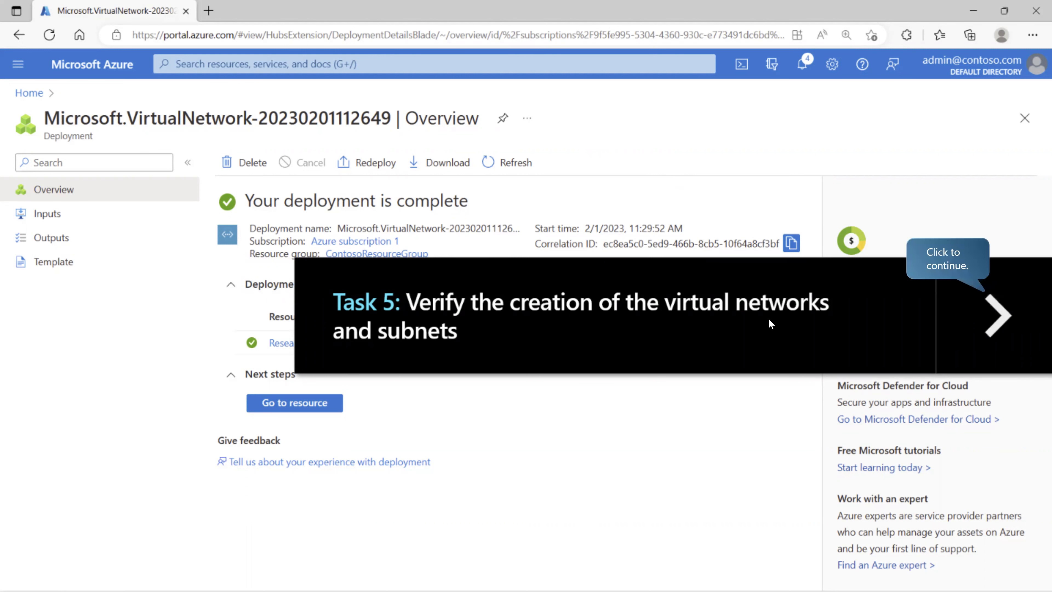
Dismiss the Task 5 banner and open CoreServicesVnet from the All resources list.
{"action": "left_click", "coordinate": [998, 312]}
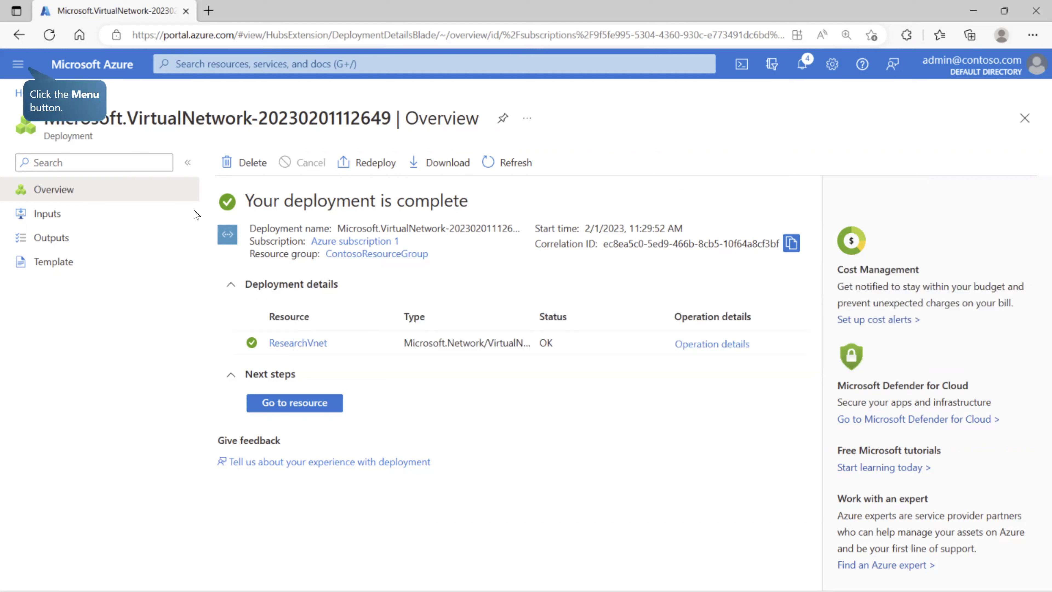
{"action": "left_click", "coordinate": [22, 64]}
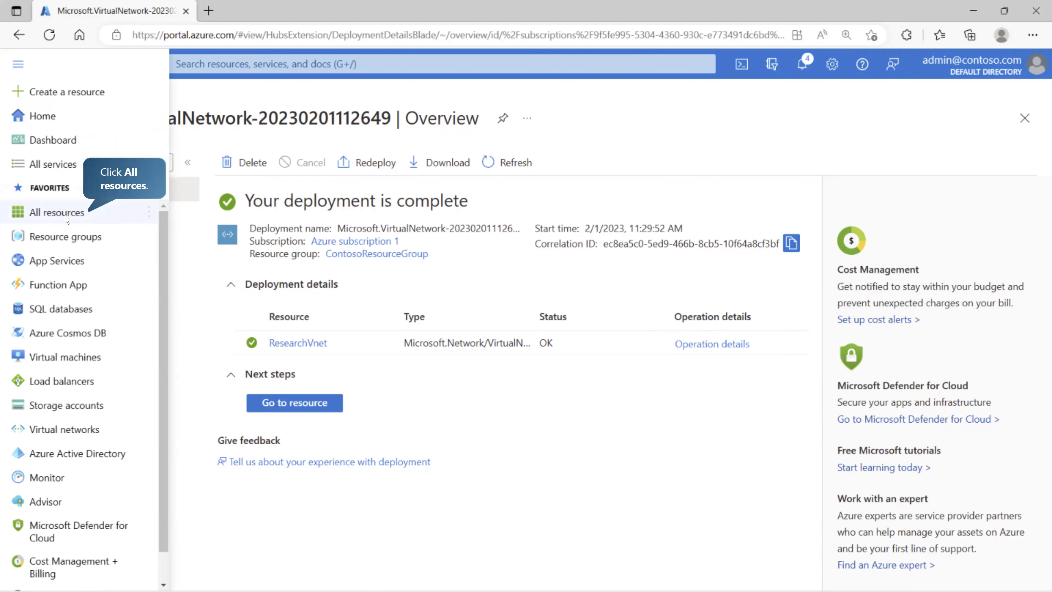
{"action": "left_click", "coordinate": [56, 212]}
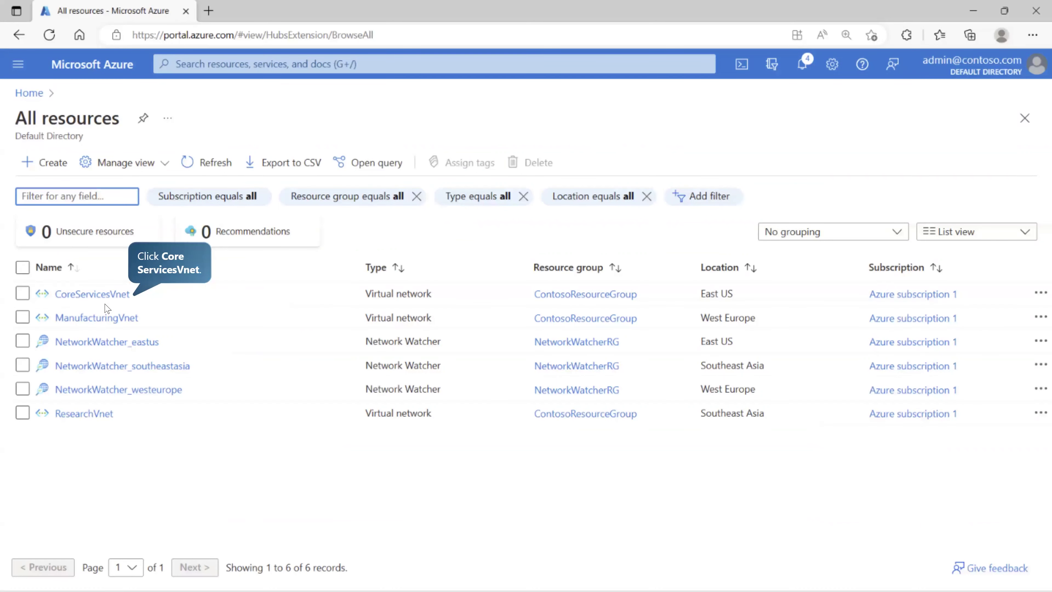
{"action": "left_click", "coordinate": [105, 295]}
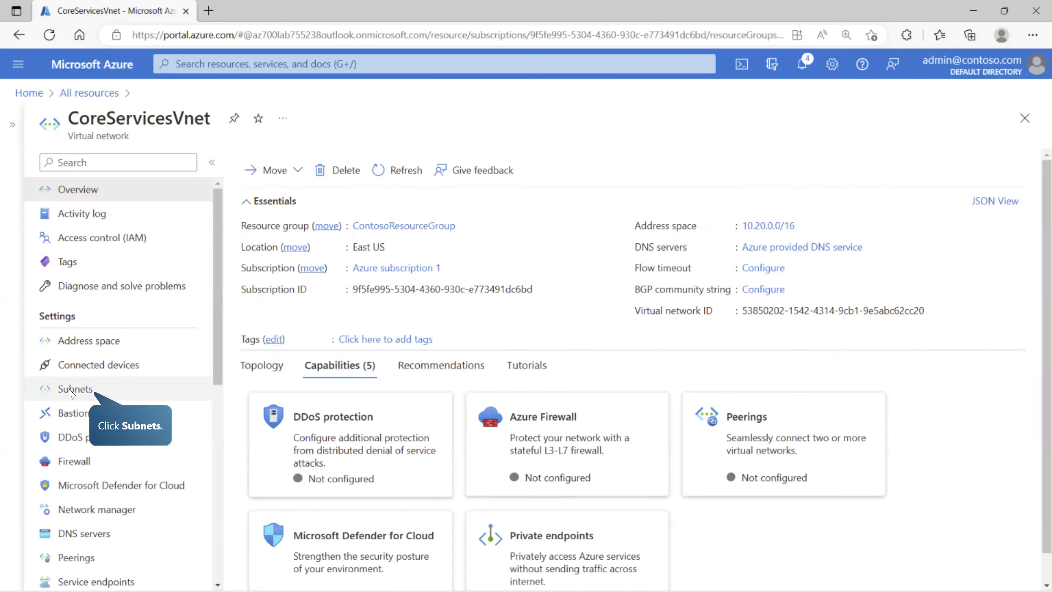
Review subnets of CoreServicesVnet, ManufacturingVnet and ResearchVnet, ending on ResearchSystemSubnet 10.40.0.0/24.
{"action": "left_click", "coordinate": [84, 392]}
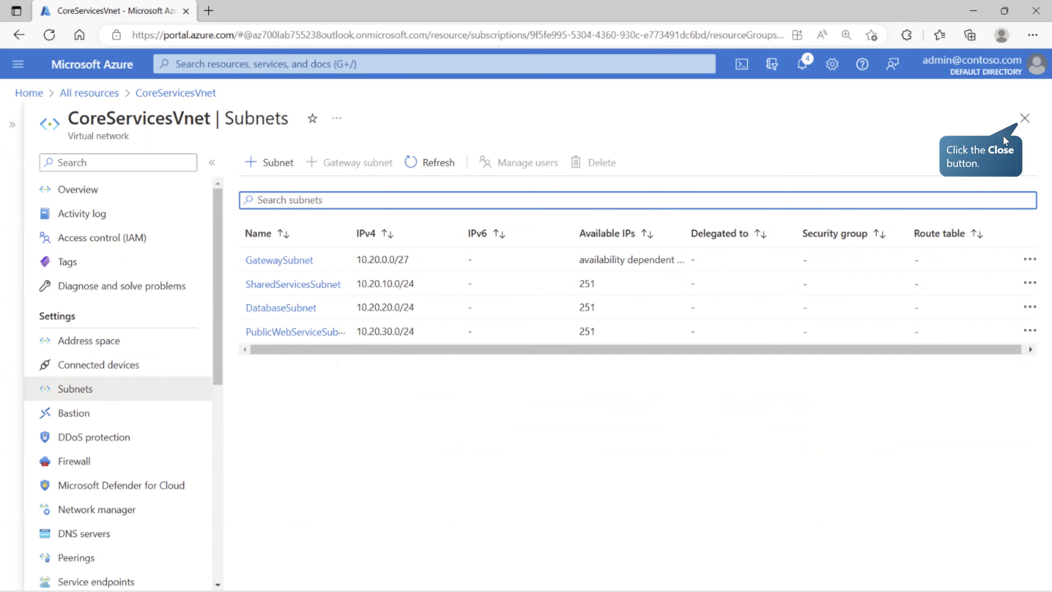
{"action": "left_click", "coordinate": [1024, 119]}
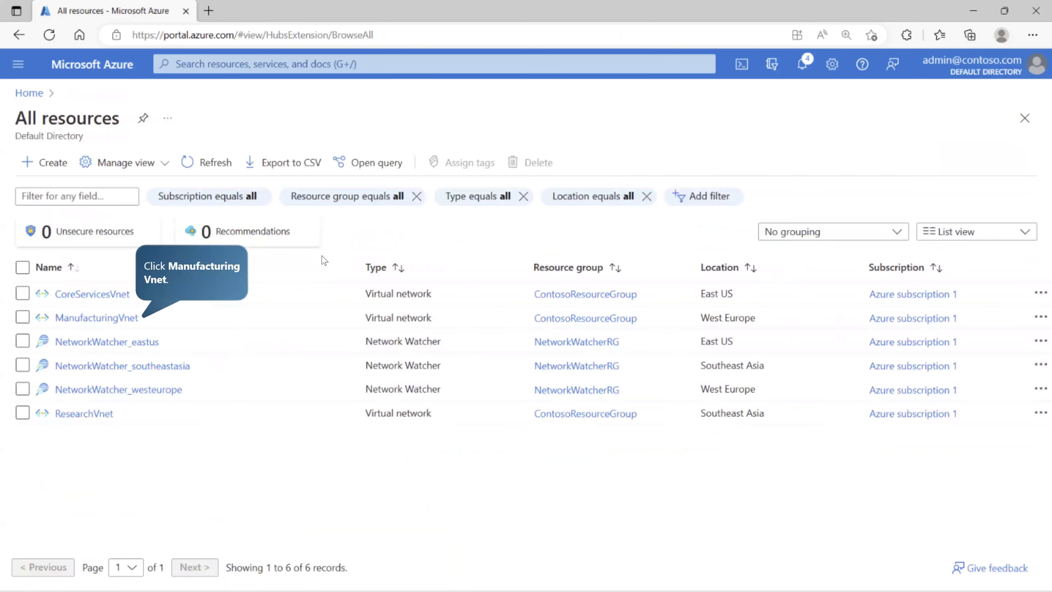
{"action": "left_click", "coordinate": [96, 322]}
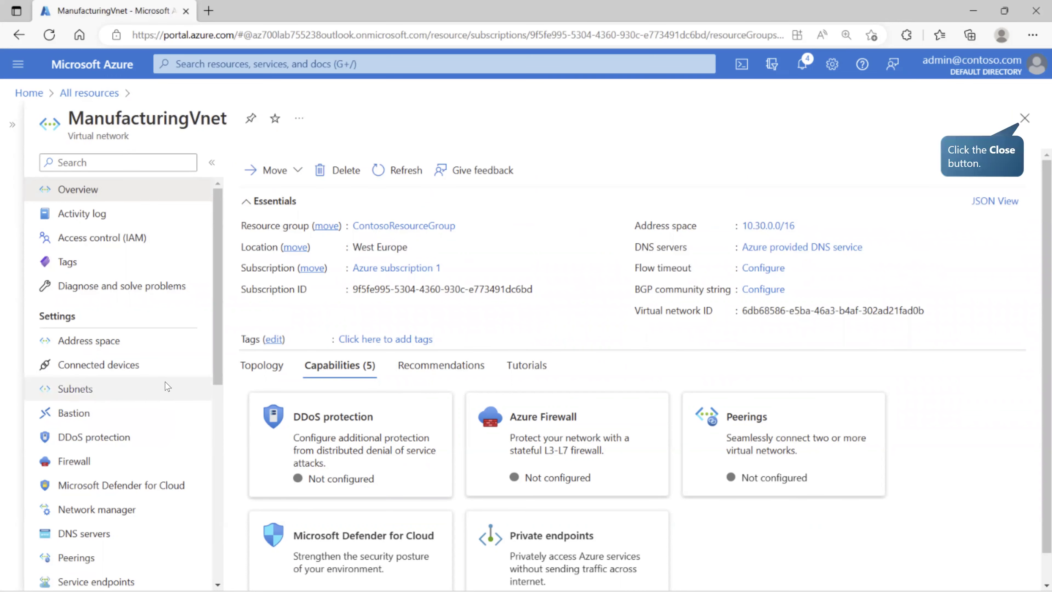
{"action": "left_click", "coordinate": [167, 387]}
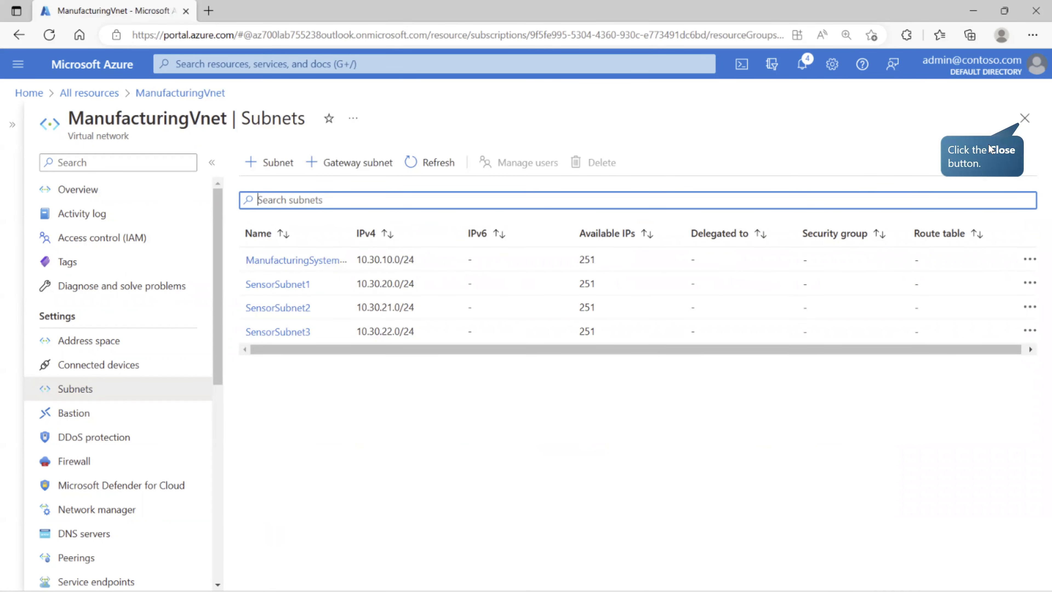
{"action": "left_click", "coordinate": [1021, 125]}
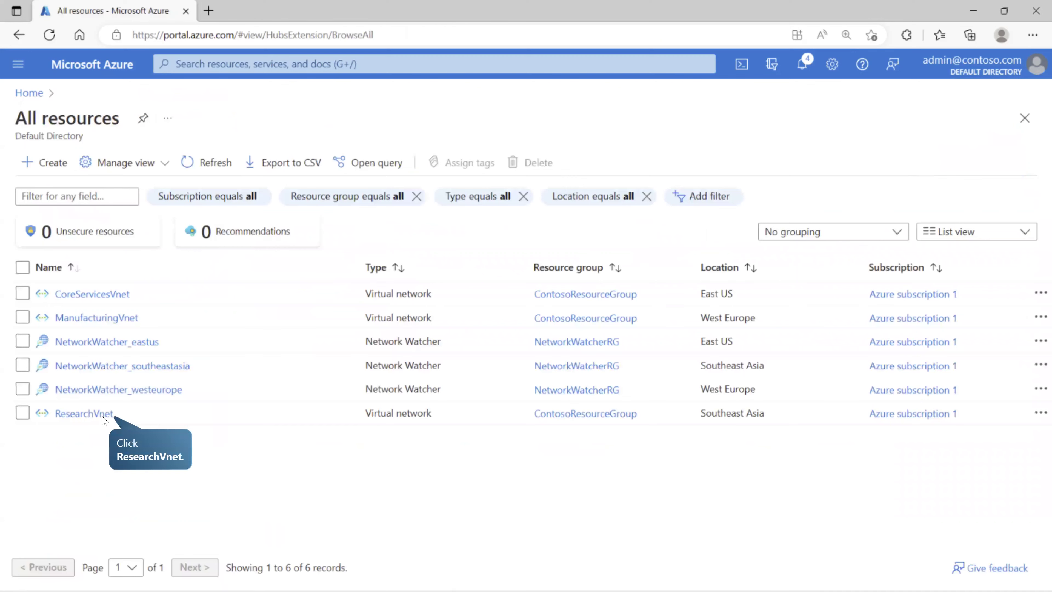
{"action": "left_click", "coordinate": [102, 416]}
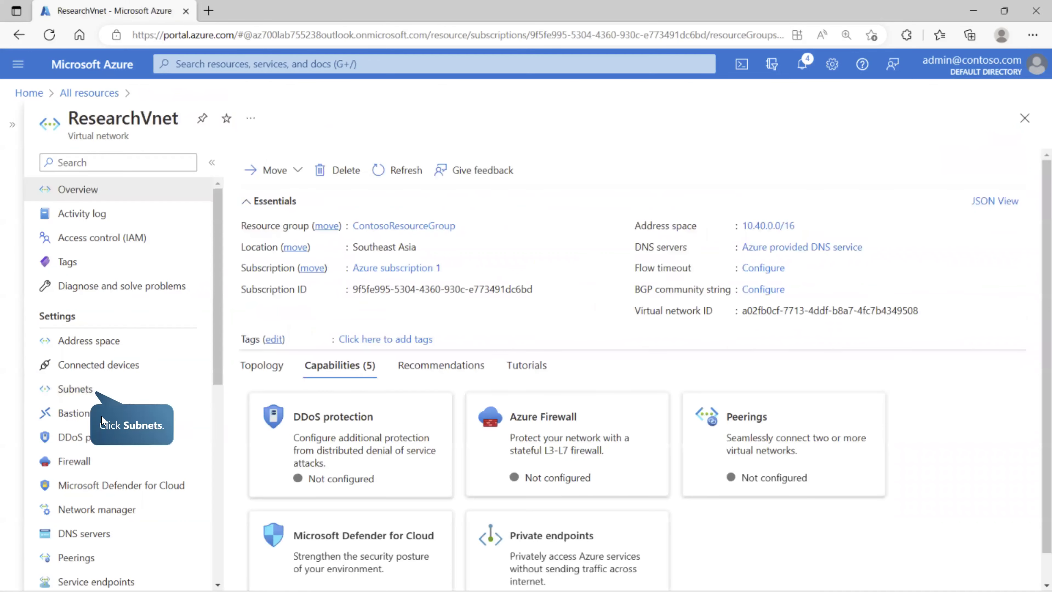
{"action": "left_click", "coordinate": [84, 390]}
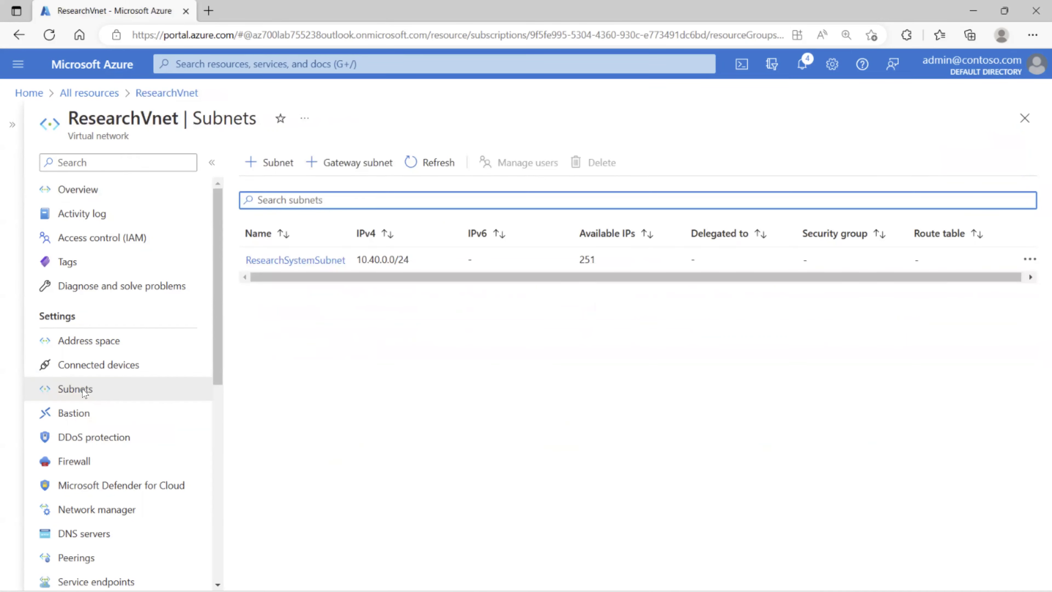
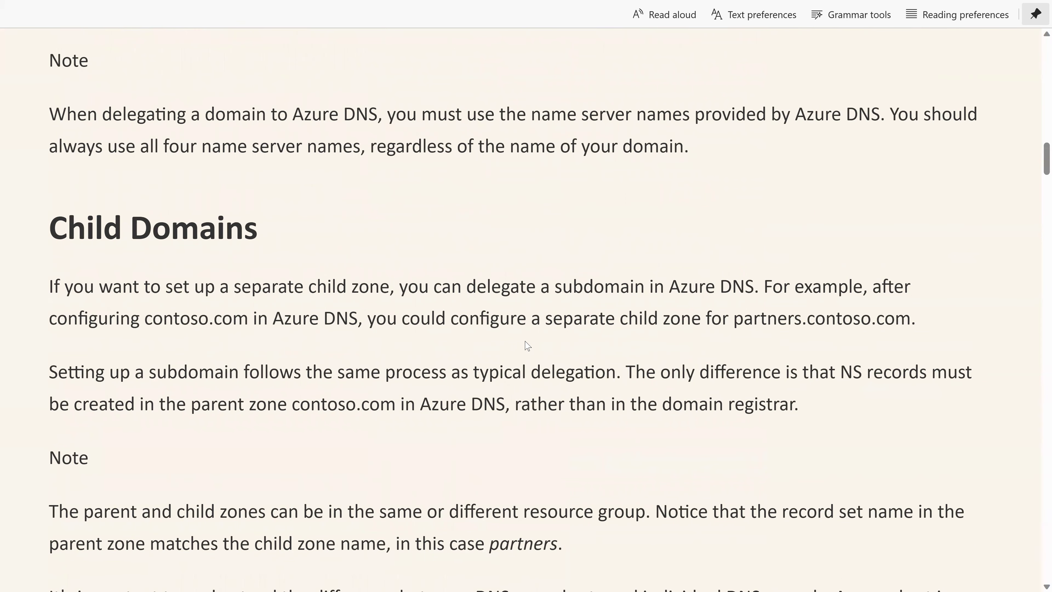
Scroll the Immersive Reader DNS article down to the 'Link VNets to private DNS zones' diagram.
{"action": "scroll", "coordinate": [571, 385], "scroll_direction": "down", "scroll_amount": 8}
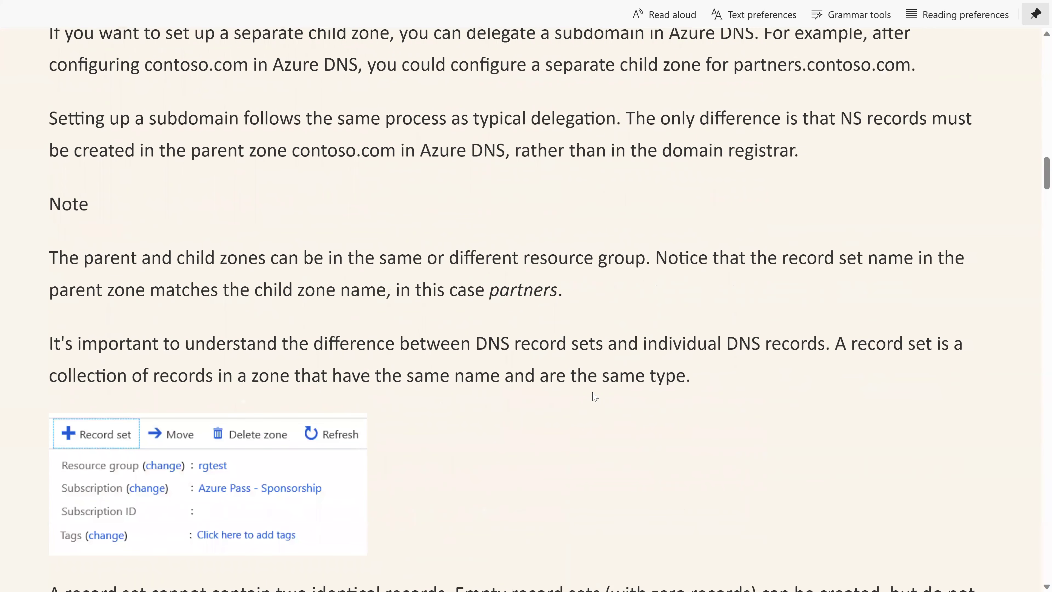
{"action": "scroll", "coordinate": [595, 396], "scroll_direction": "down", "scroll_amount": 10}
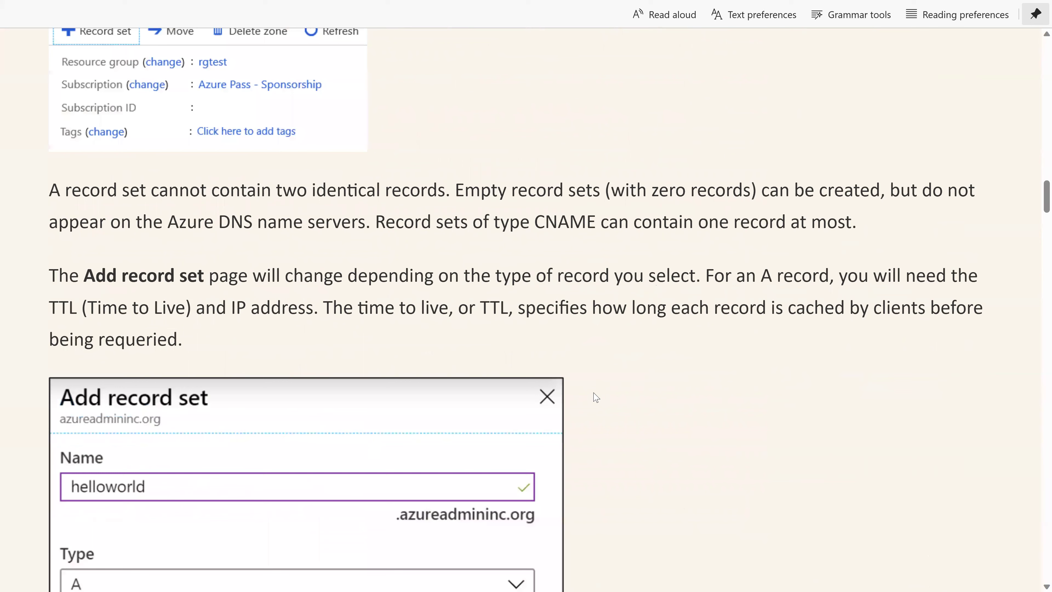
{"action": "scroll", "coordinate": [595, 397], "scroll_direction": "down", "scroll_amount": 15}
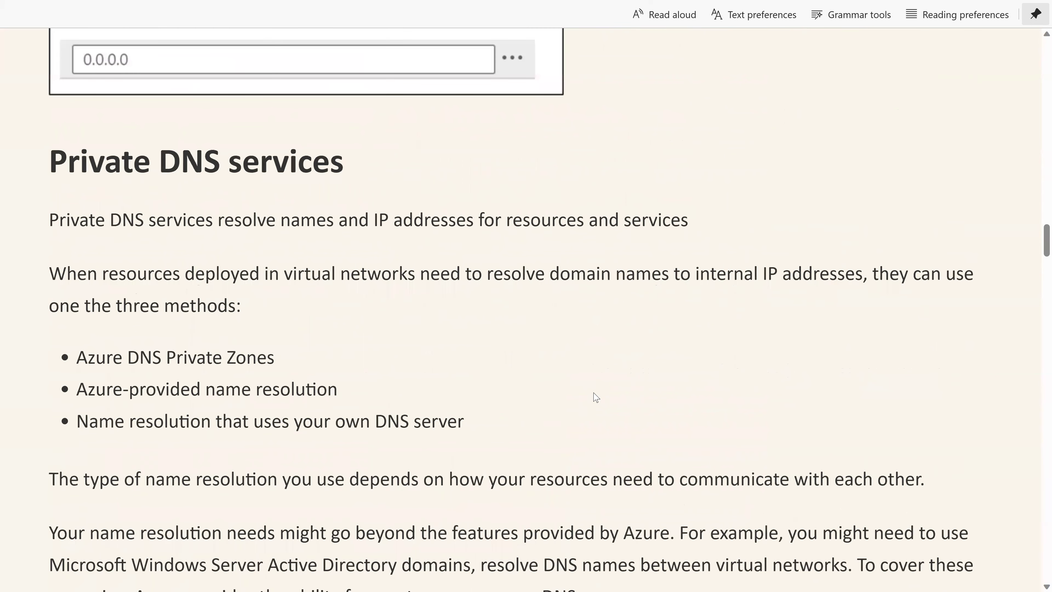
{"action": "scroll", "coordinate": [595, 397], "scroll_direction": "down", "scroll_amount": 15}
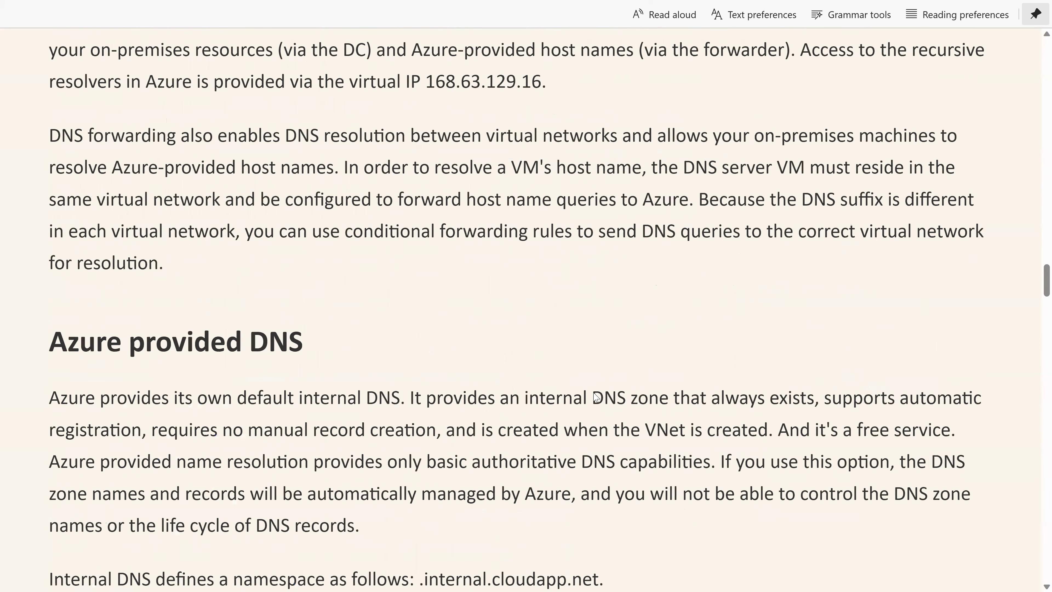
{"action": "scroll", "coordinate": [595, 397], "scroll_direction": "down", "scroll_amount": 15}
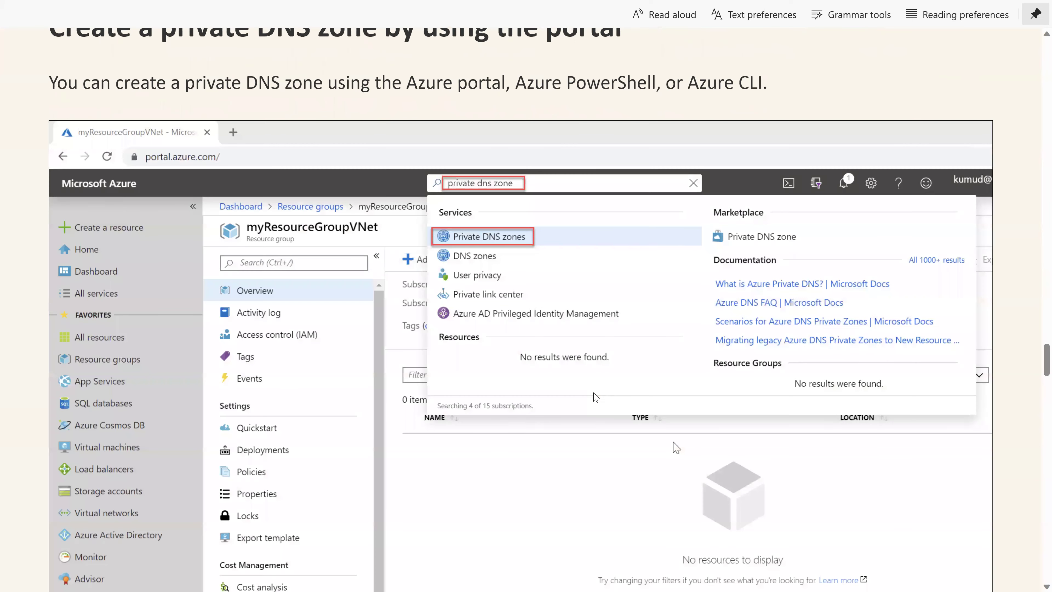
{"action": "scroll", "coordinate": [595, 397], "scroll_direction": "down", "scroll_amount": 10}
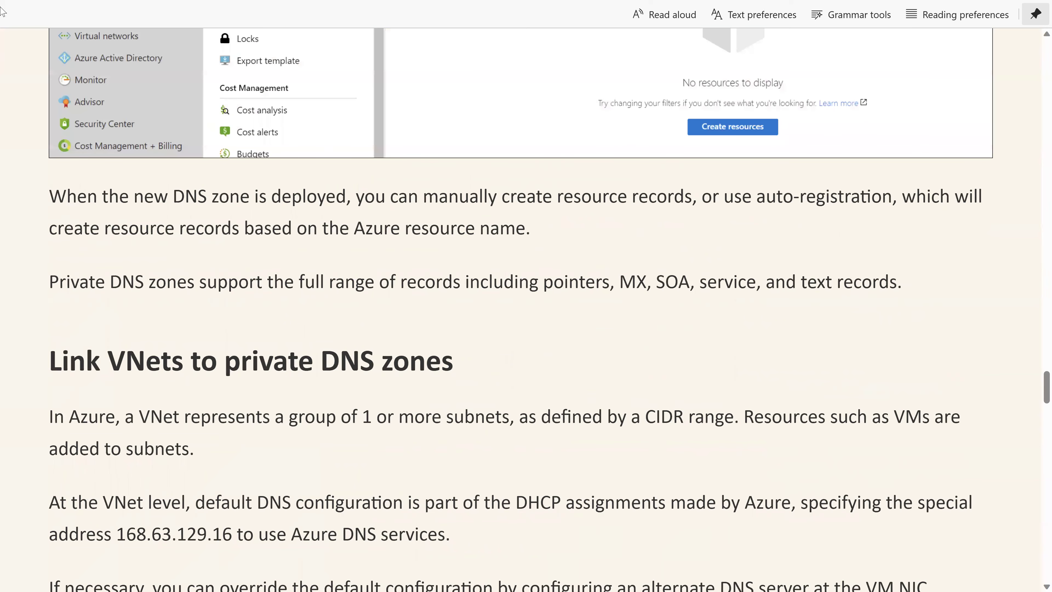
{"action": "scroll", "coordinate": [789, 300], "scroll_direction": "down", "scroll_amount": 7}
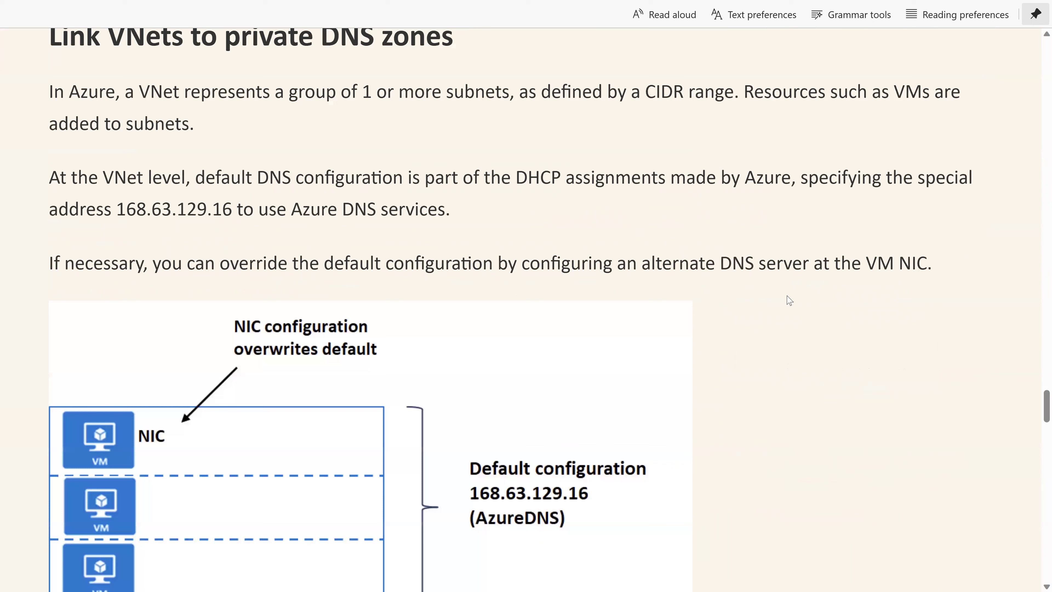
{"action": "scroll", "coordinate": [789, 300], "scroll_direction": "down", "scroll_amount": 2}
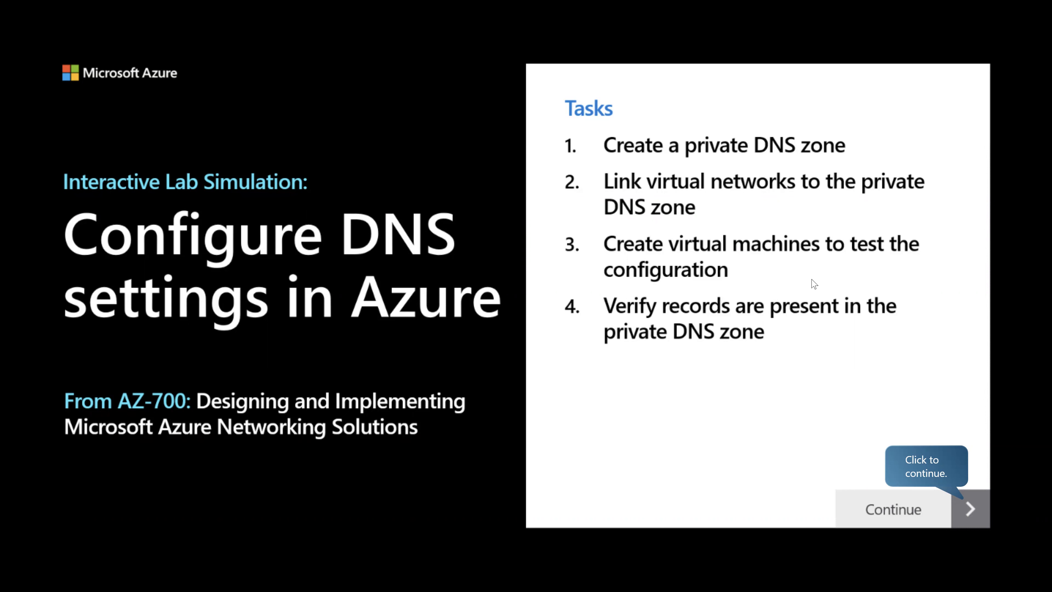
Continue past the Configure DNS settings task overview into the Azure portal.
{"action": "left_click", "coordinate": [941, 510]}
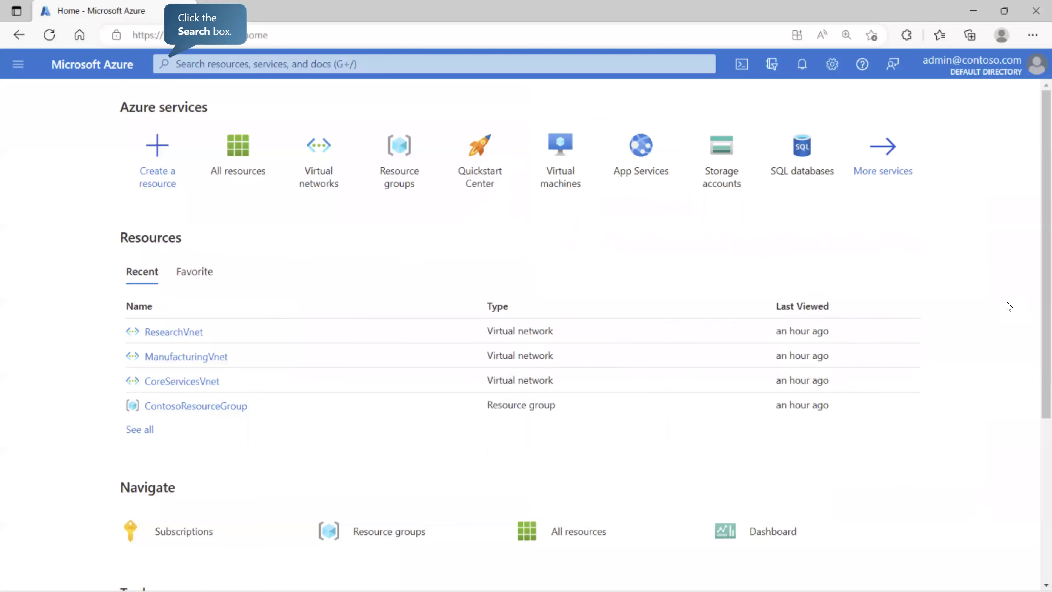
Create private DNS zone Contoso.com in ContosoResourceGroup through Review + create.
{"action": "left_click", "coordinate": [200, 63]}
{"action": "type", "text": "DNS zones"}
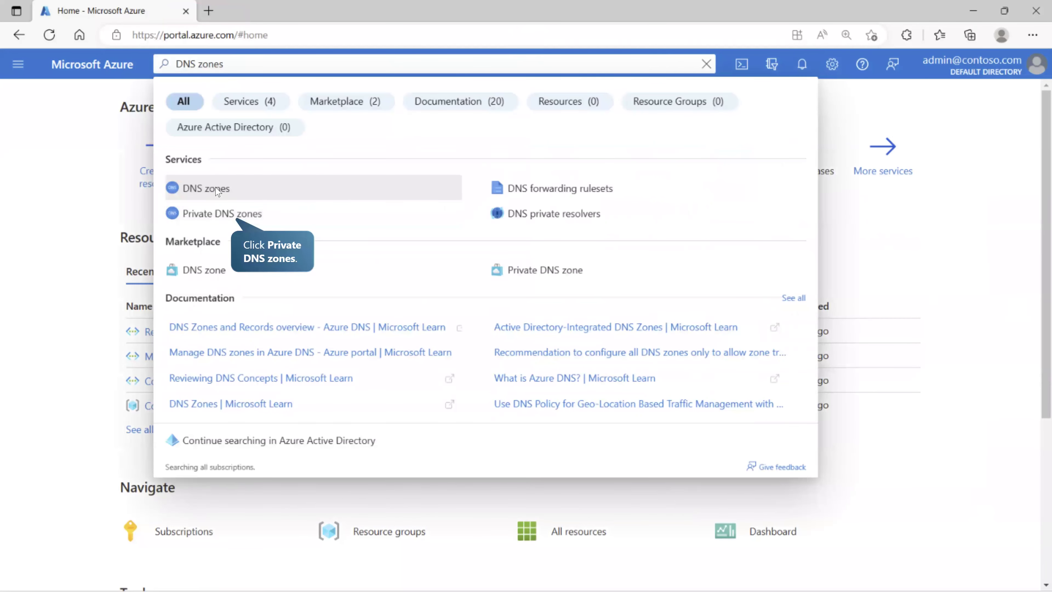
{"action": "left_click", "coordinate": [231, 220]}
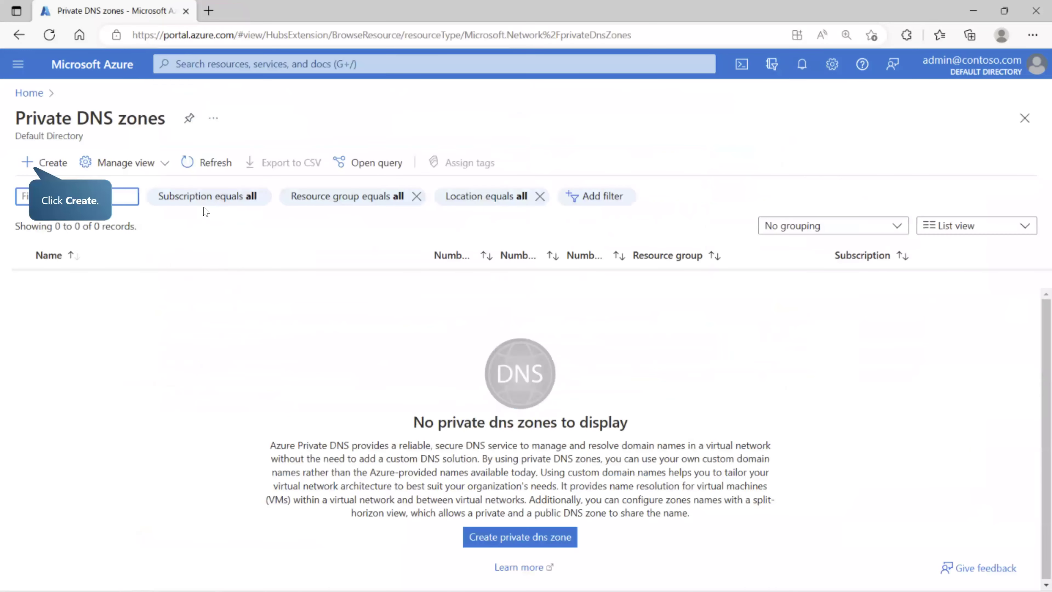
{"action": "left_click", "coordinate": [48, 162]}
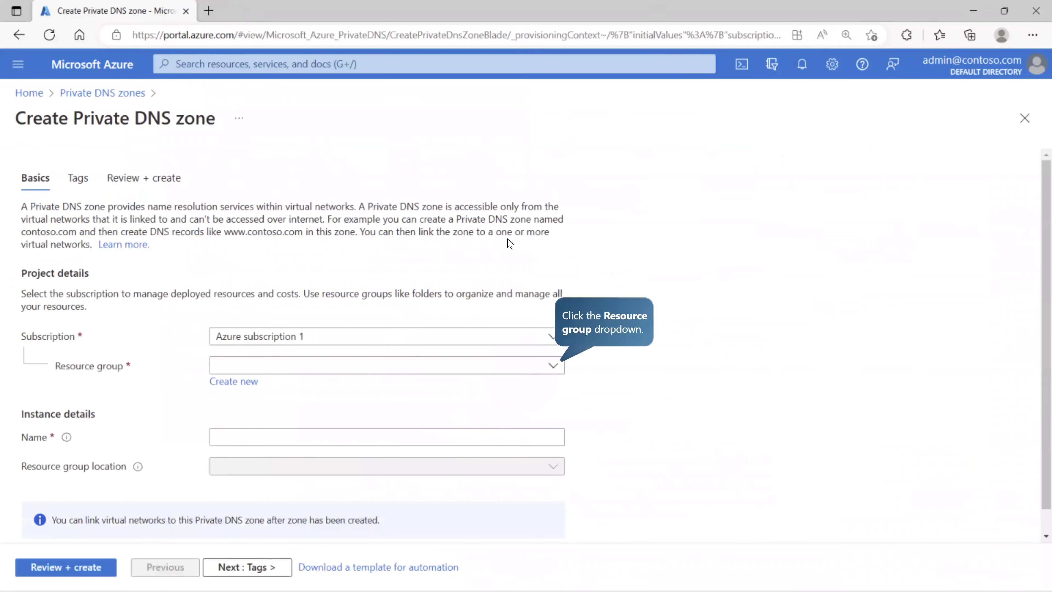
{"action": "left_click", "coordinate": [418, 368]}
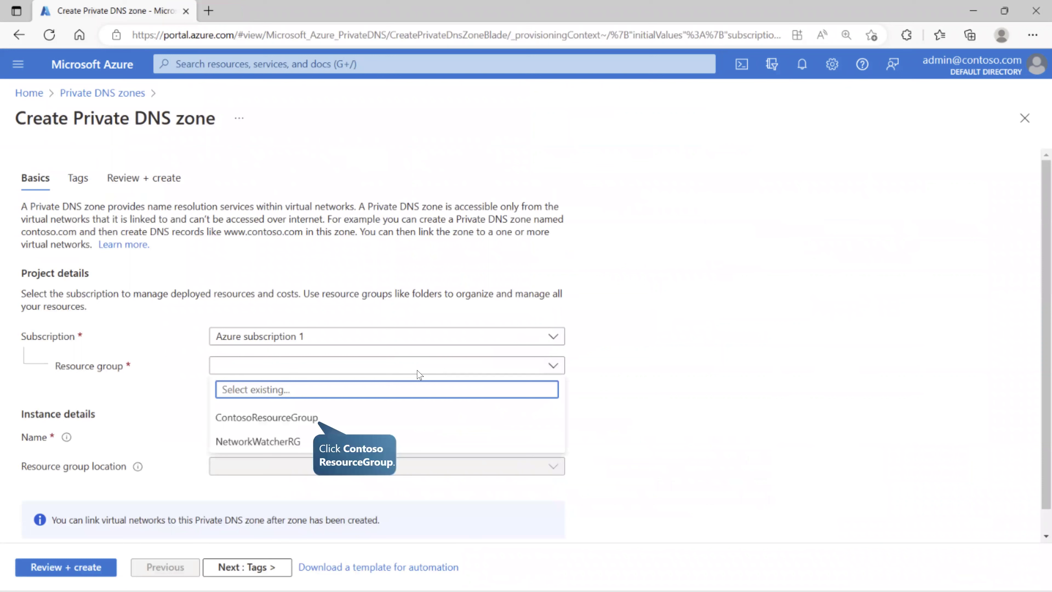
{"action": "left_click", "coordinate": [345, 417]}
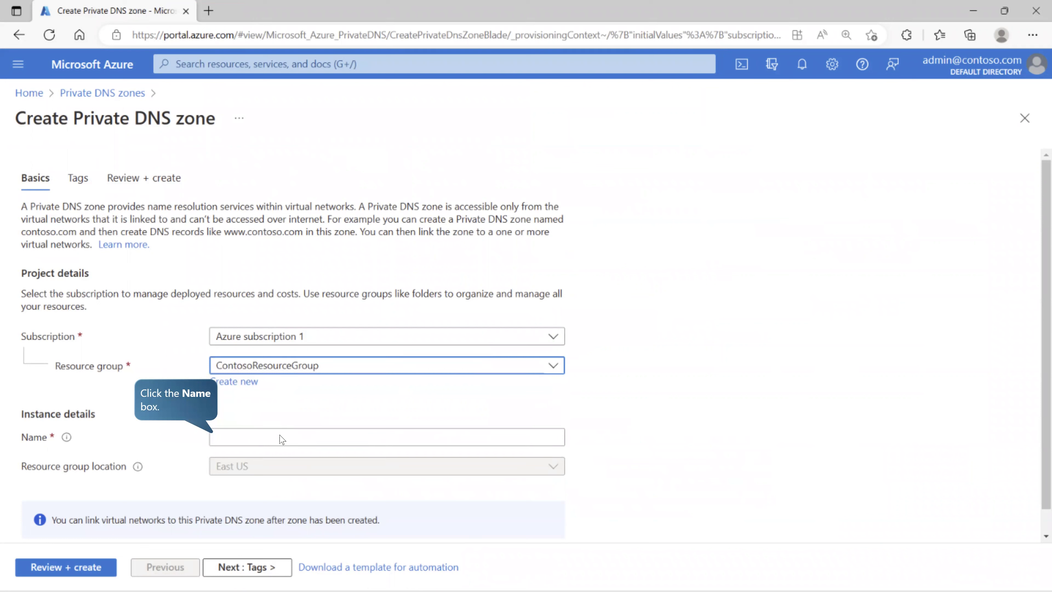
{"action": "left_click", "coordinate": [294, 439]}
{"action": "type", "text": "Contoso.com"}
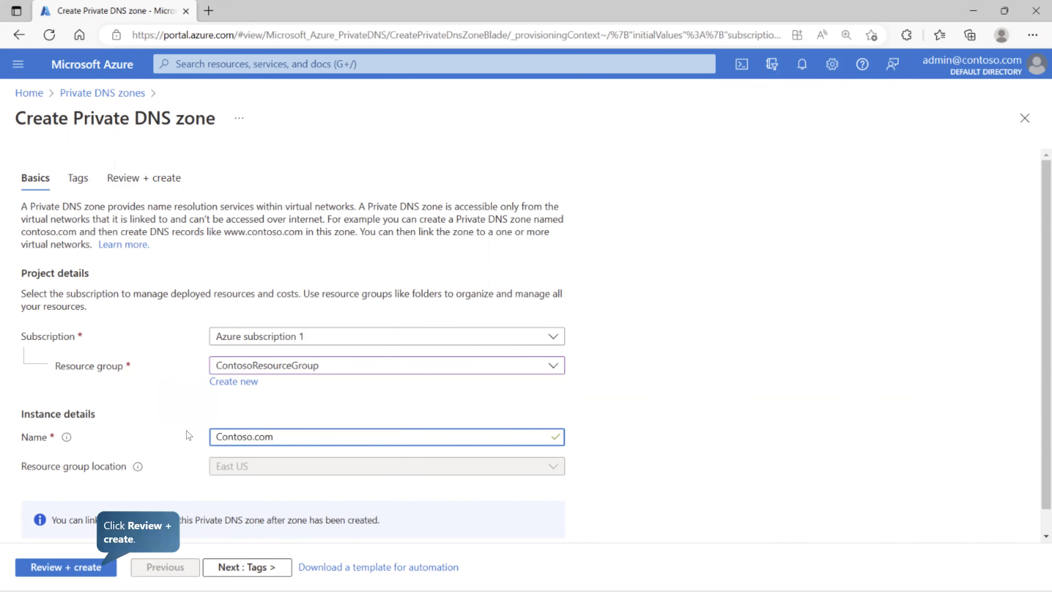
{"action": "left_click", "coordinate": [70, 571]}
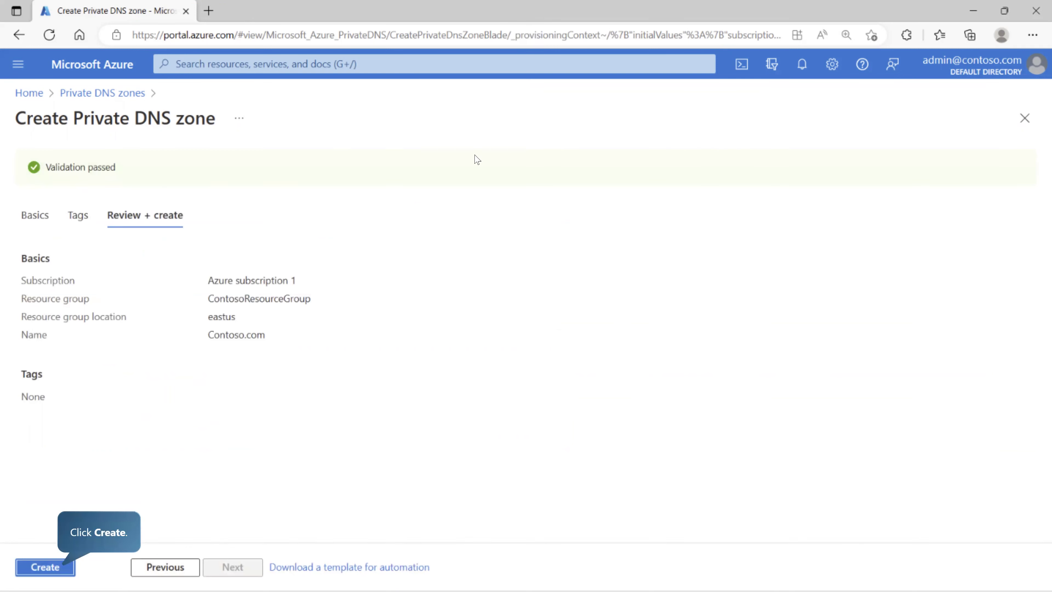
{"action": "left_click", "coordinate": [62, 566]}
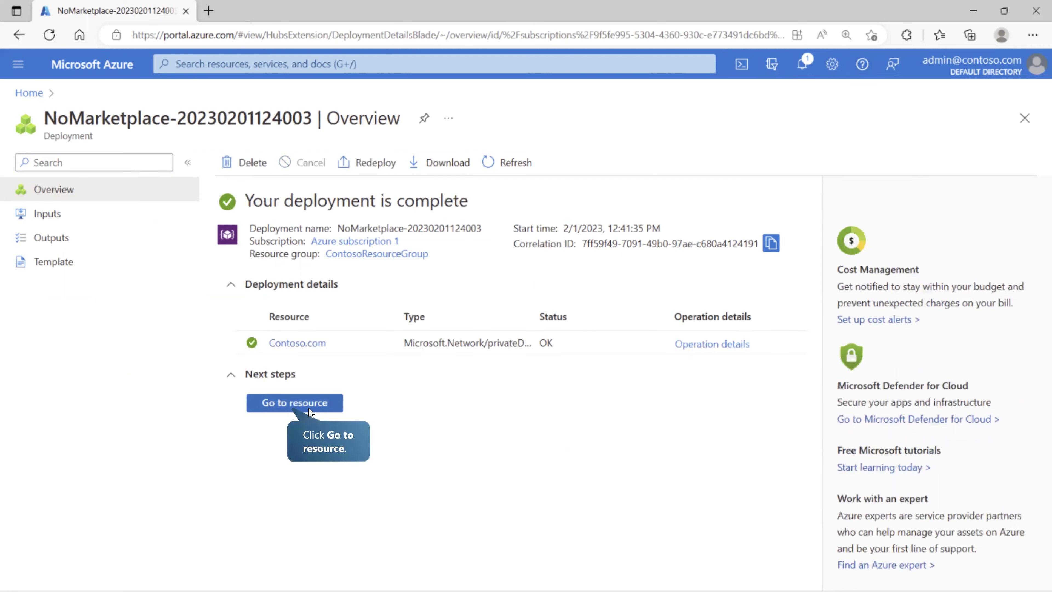
Link Contoso.com to CoreServicesVnet as CoreServicesVnetLink with auto-registration enabled.
{"action": "left_click", "coordinate": [310, 406]}
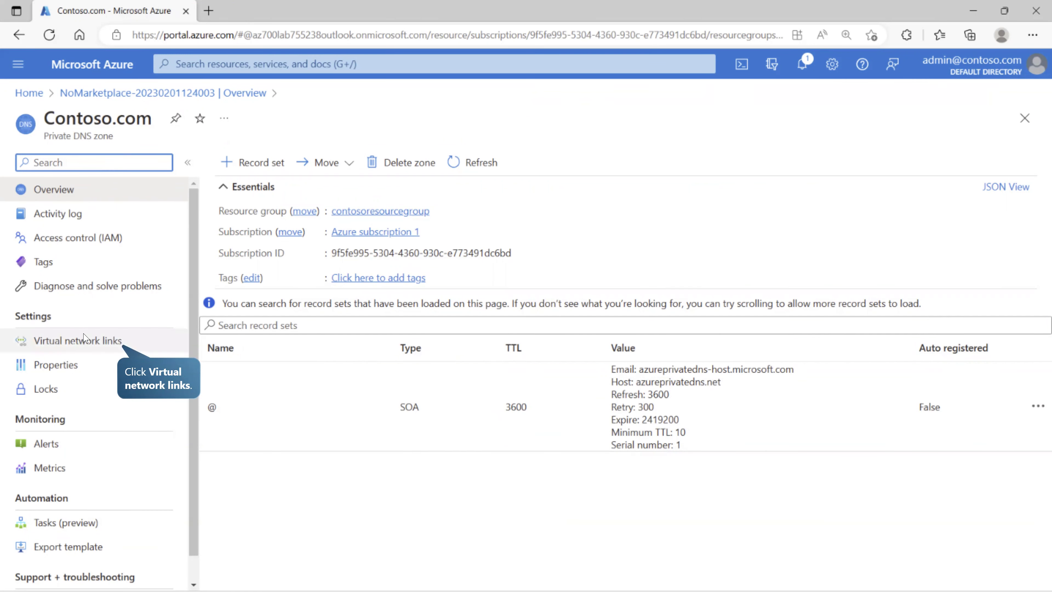
{"action": "left_click", "coordinate": [72, 343]}
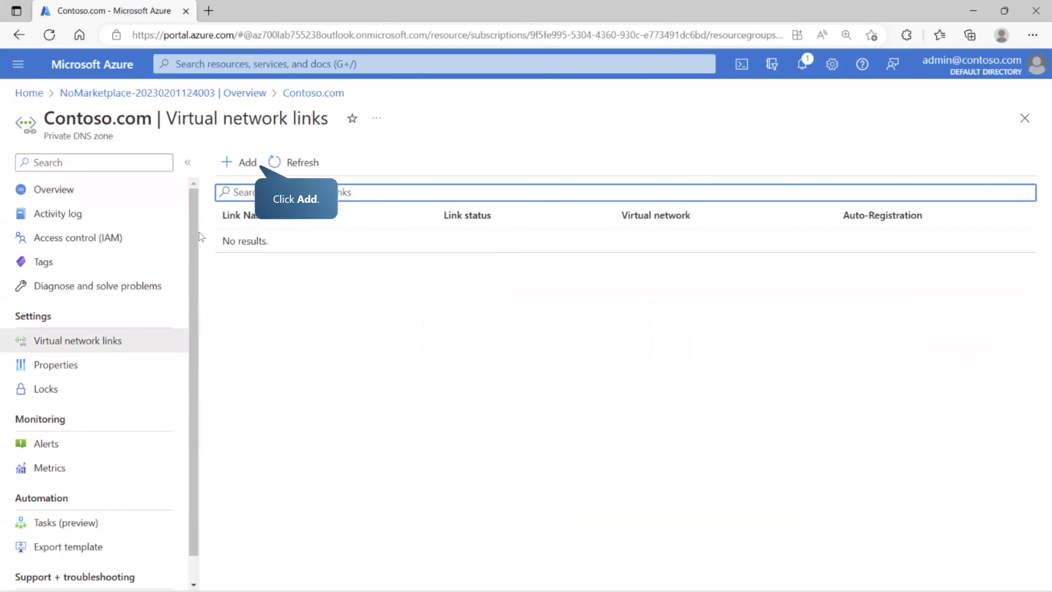
{"action": "left_click", "coordinate": [251, 163]}
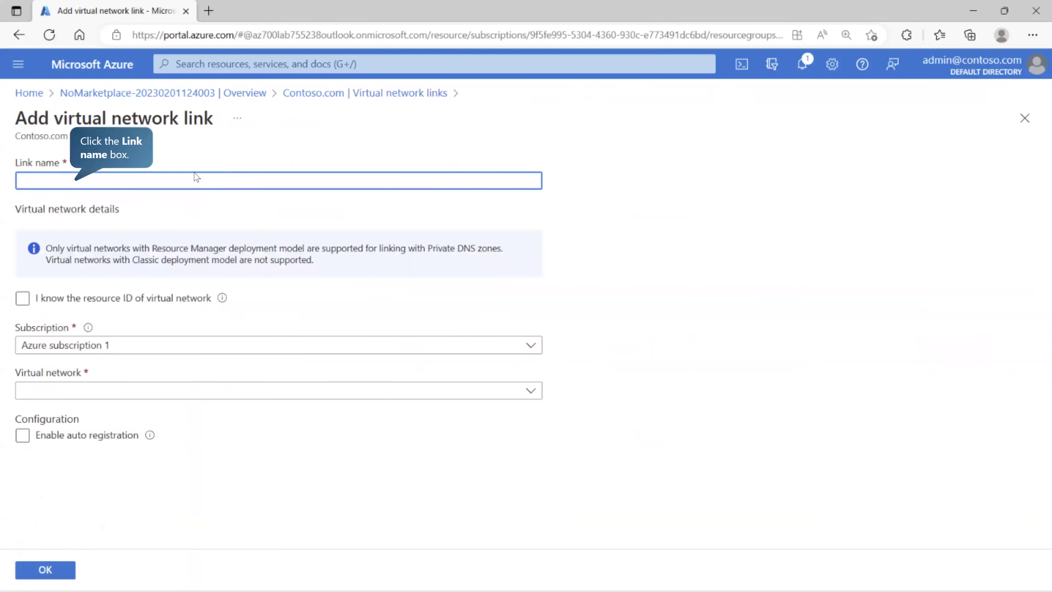
{"action": "left_click", "coordinate": [169, 187]}
{"action": "type", "text": "CoreServicesVnetLink"}
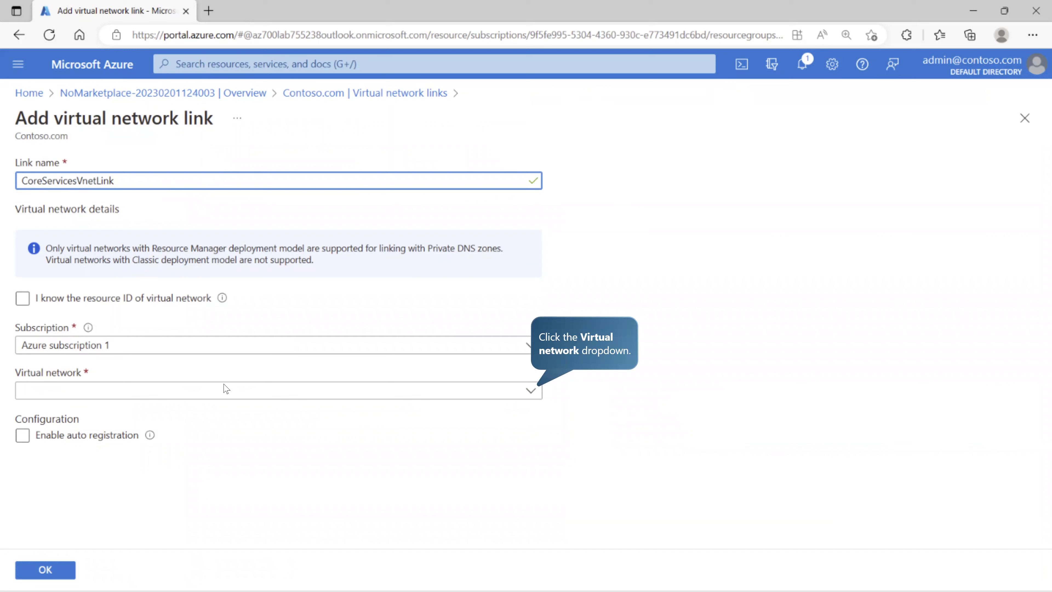
{"action": "left_click", "coordinate": [531, 391]}
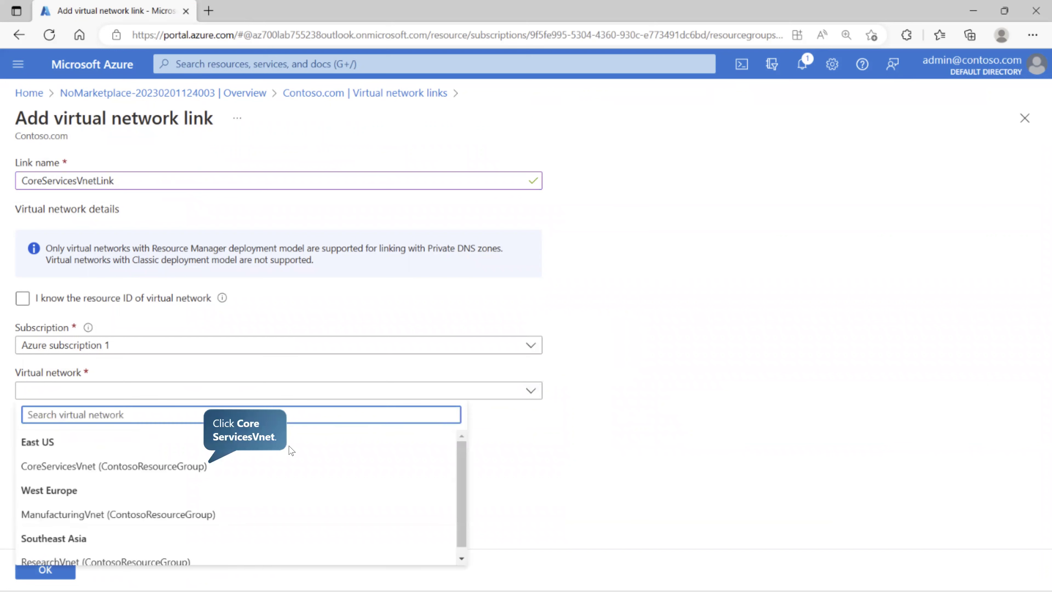
{"action": "left_click", "coordinate": [174, 471]}
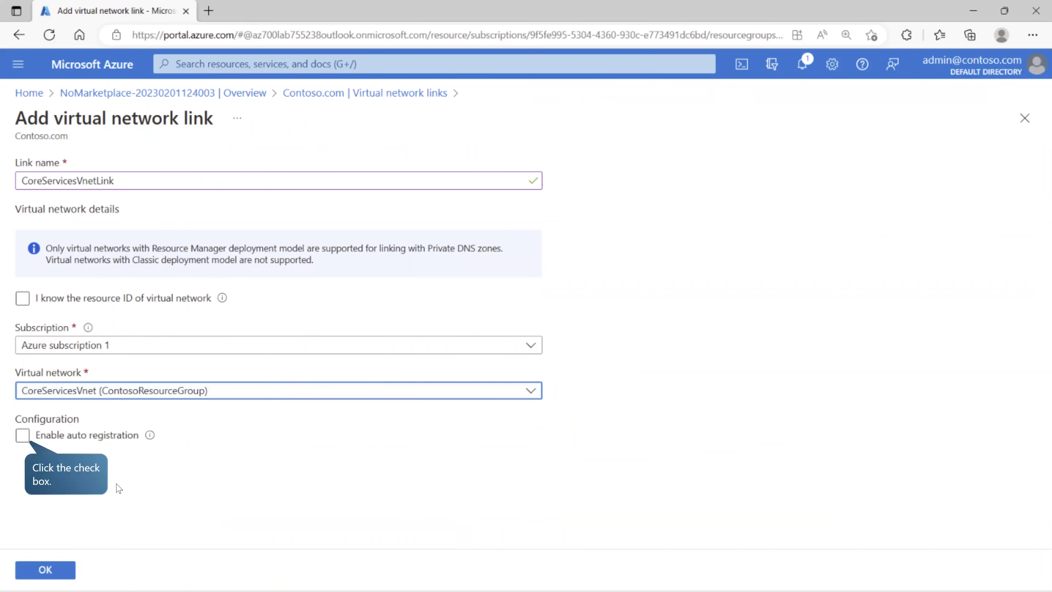
{"action": "left_click", "coordinate": [29, 440]}
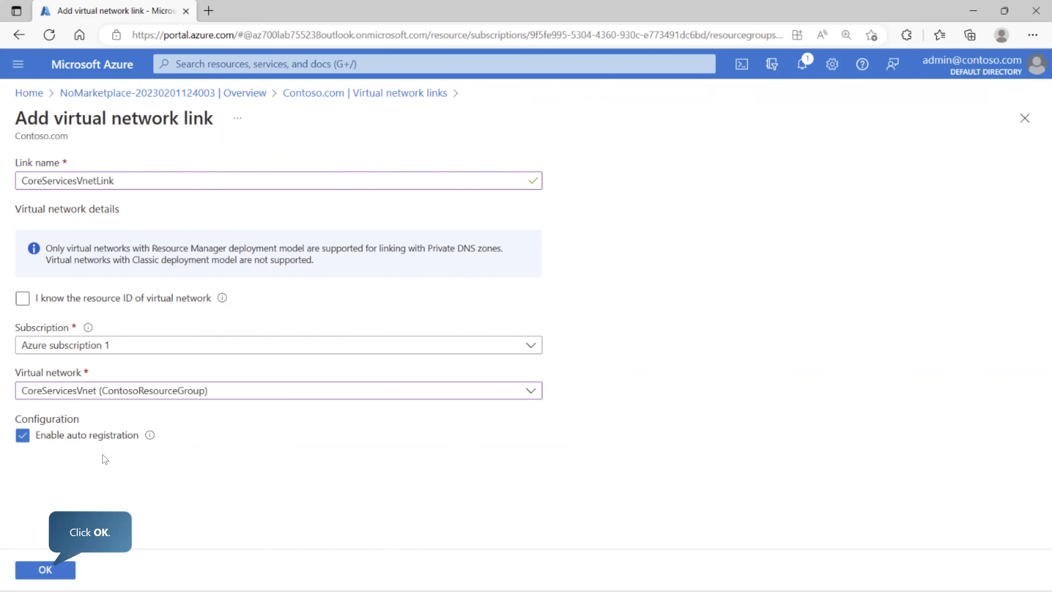
{"action": "left_click", "coordinate": [37, 570]}
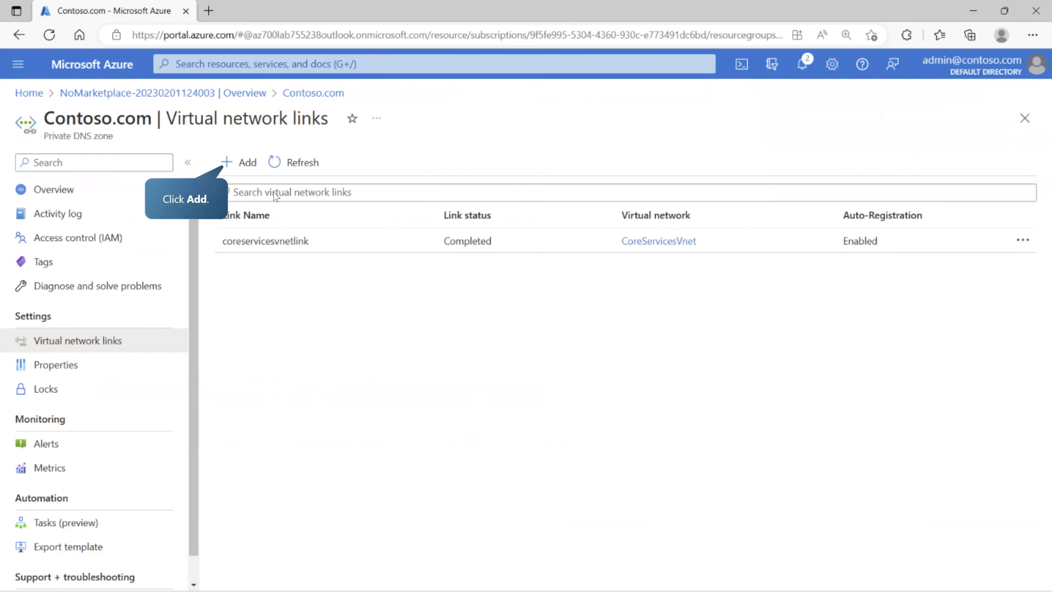
Add link ManufacturingVnetLink to ManufacturingVnet with auto-registration enabled.
{"action": "left_click", "coordinate": [229, 163]}
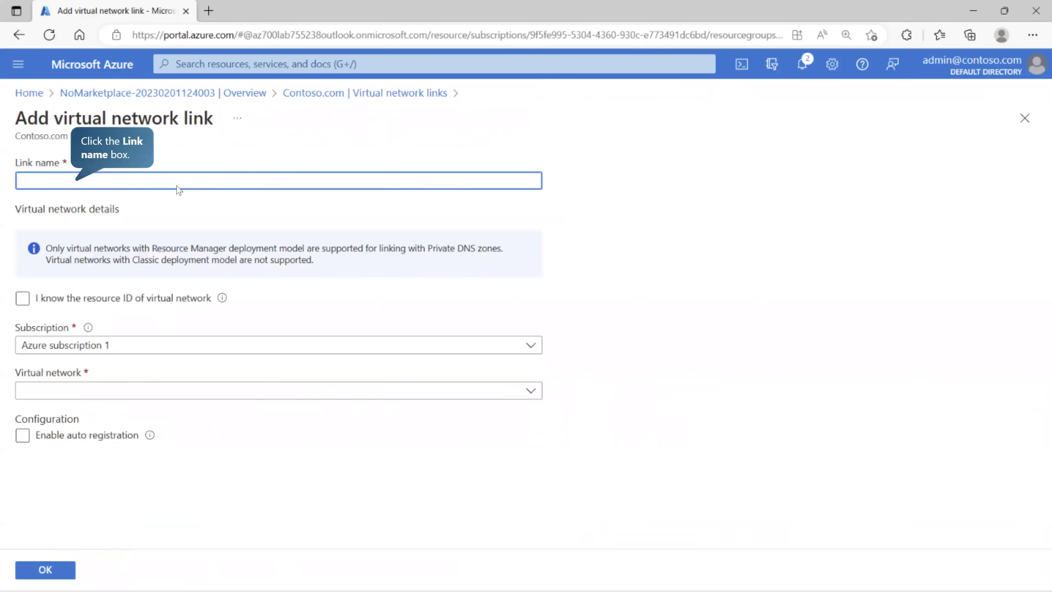
{"action": "left_click", "coordinate": [177, 188]}
{"action": "type", "text": "ManufacturingVnetLink"}
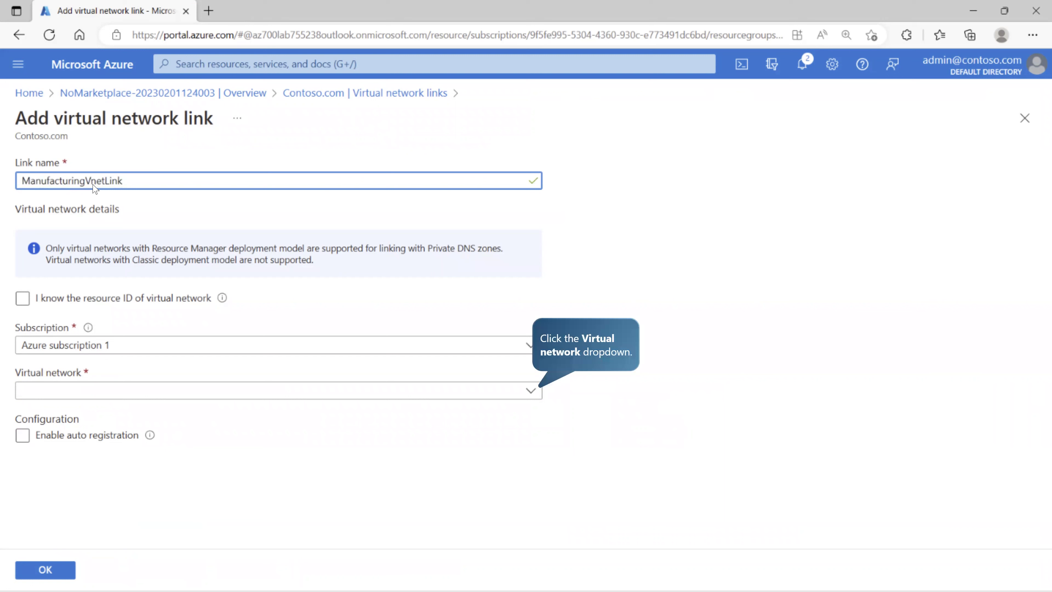
{"action": "left_click", "coordinate": [314, 391]}
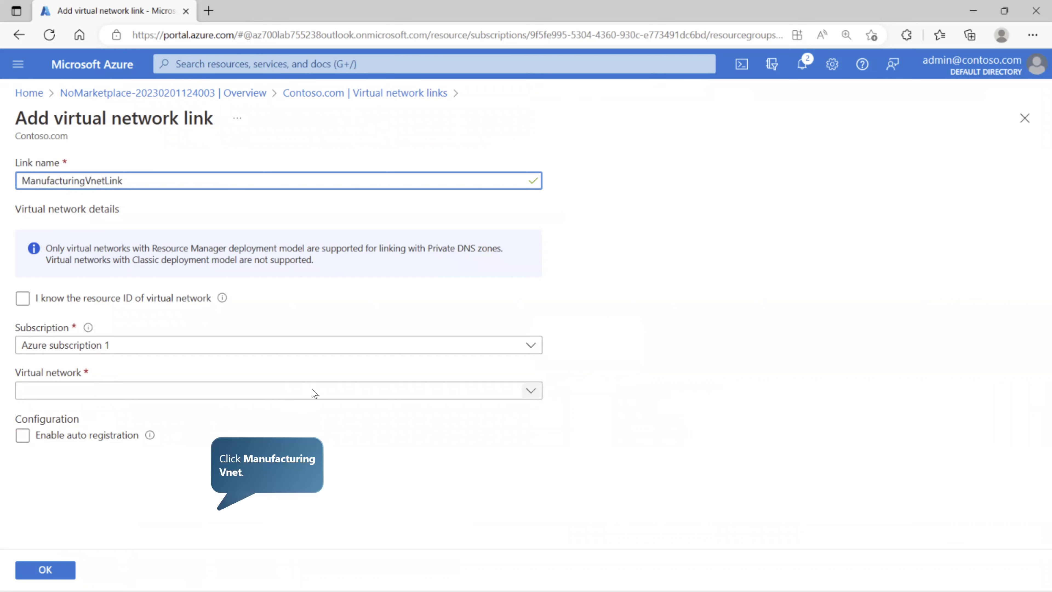
{"action": "left_click", "coordinate": [192, 516]}
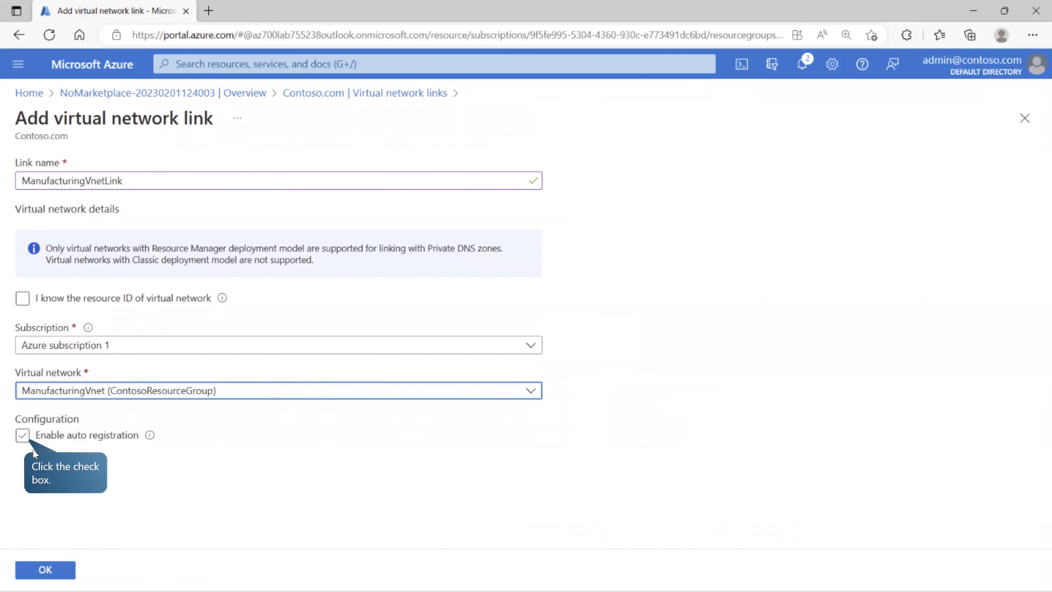
{"action": "left_click", "coordinate": [23, 435]}
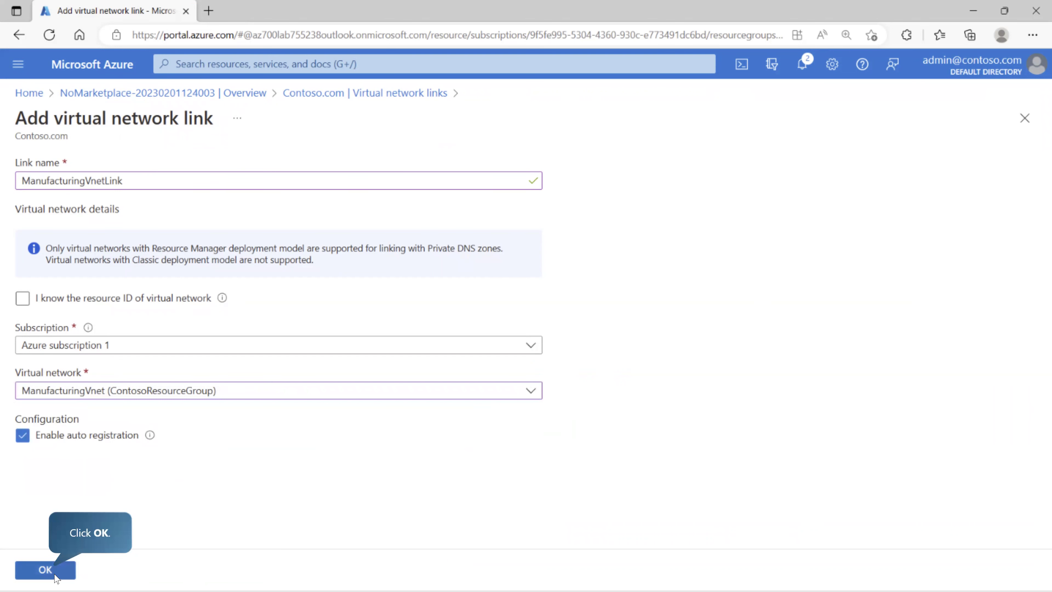
{"action": "left_click", "coordinate": [45, 570]}
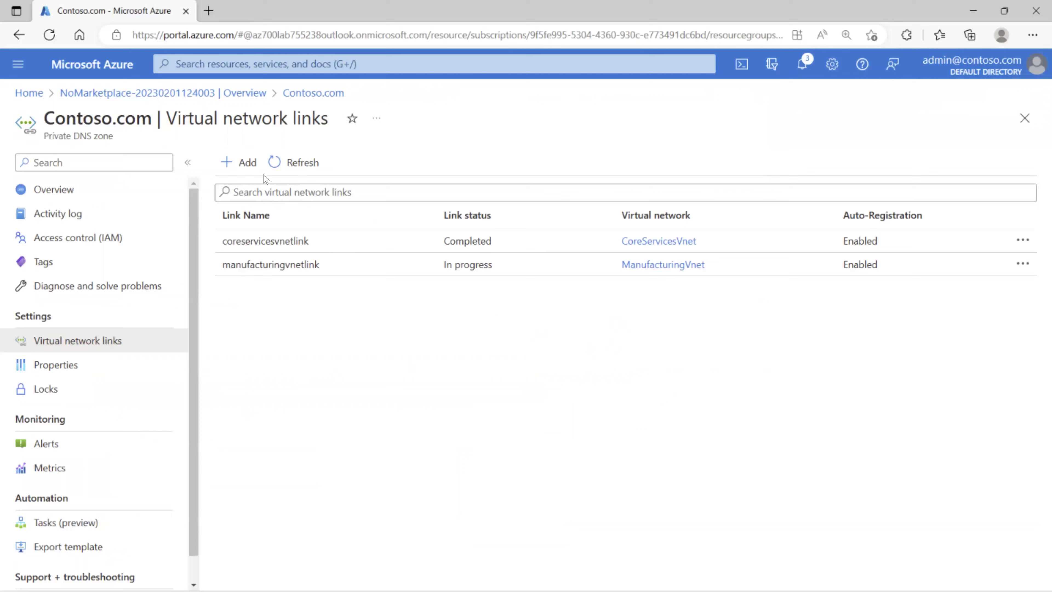
Add link ResearchVnetLink to ResearchVnet with auto-registration, then open PowerShell Cloud Shell.
{"action": "left_click", "coordinate": [237, 162]}
{"action": "left_click", "coordinate": [149, 181]}
{"action": "type", "text": "ResearchVnetLin"}
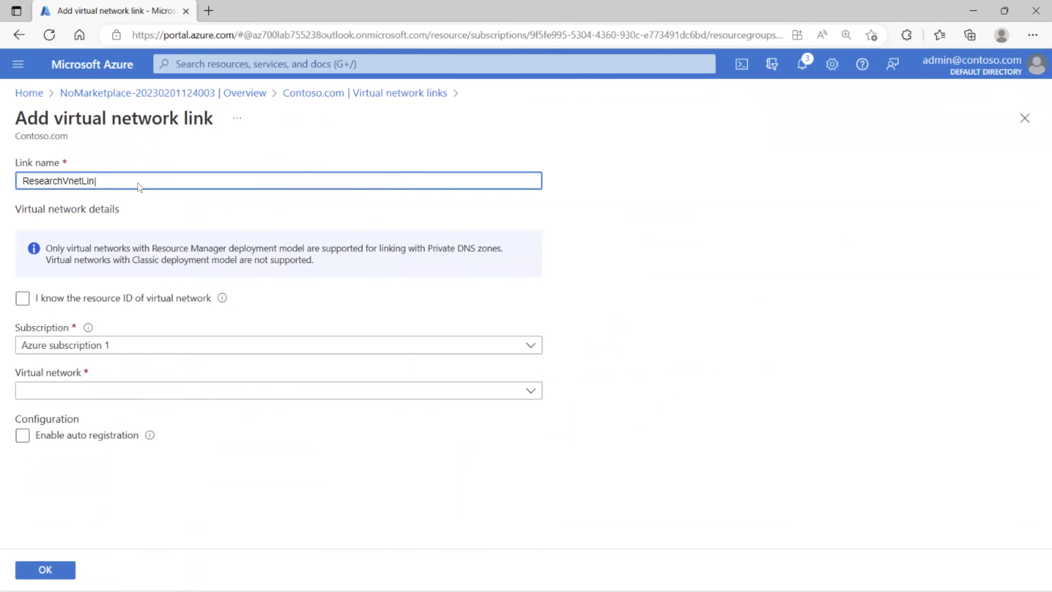
{"action": "type", "text": "k"}
{"action": "left_click", "coordinate": [165, 396]}
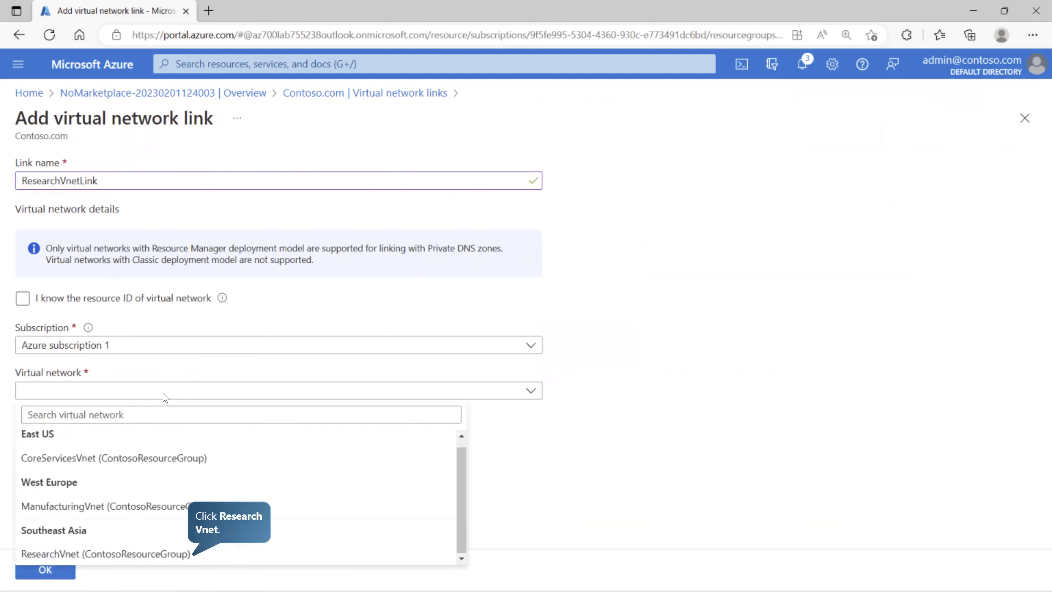
{"action": "left_click", "coordinate": [83, 555]}
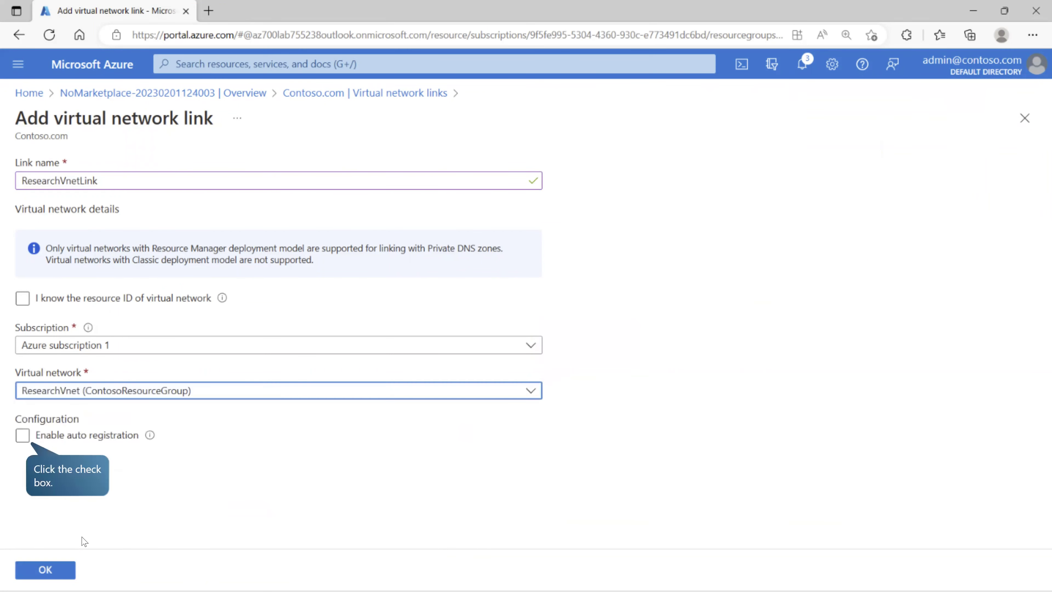
{"action": "left_click", "coordinate": [25, 437]}
{"action": "left_click", "coordinate": [46, 569]}
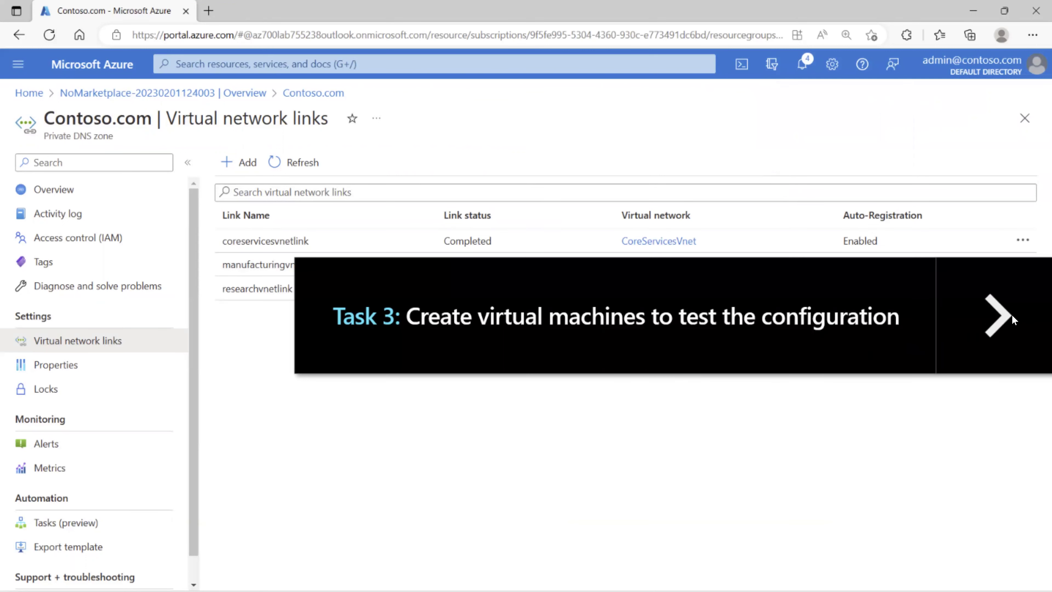
{"action": "left_click", "coordinate": [1007, 316]}
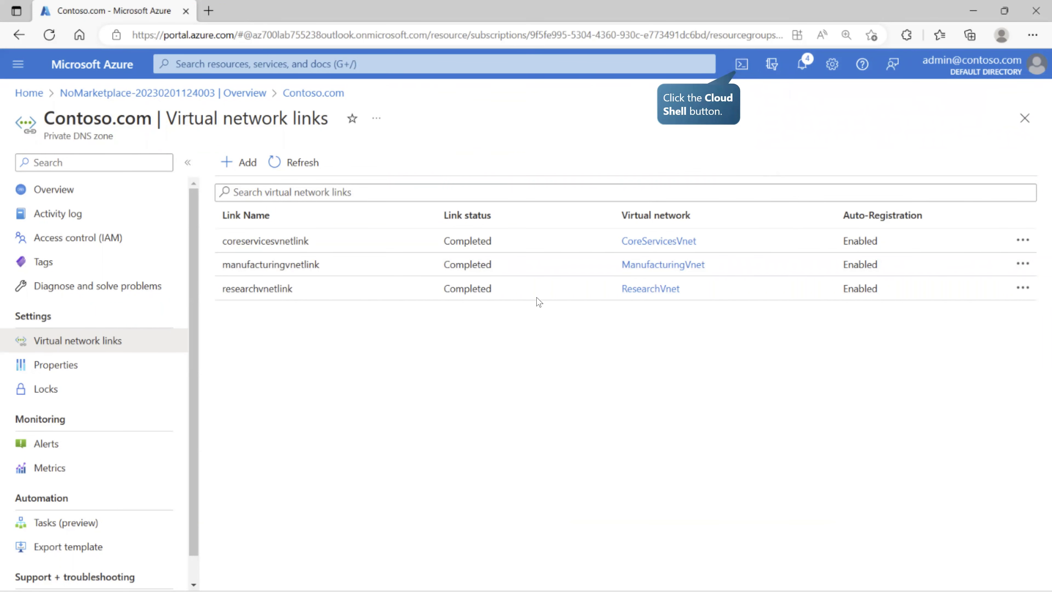
{"action": "left_click", "coordinate": [744, 65]}
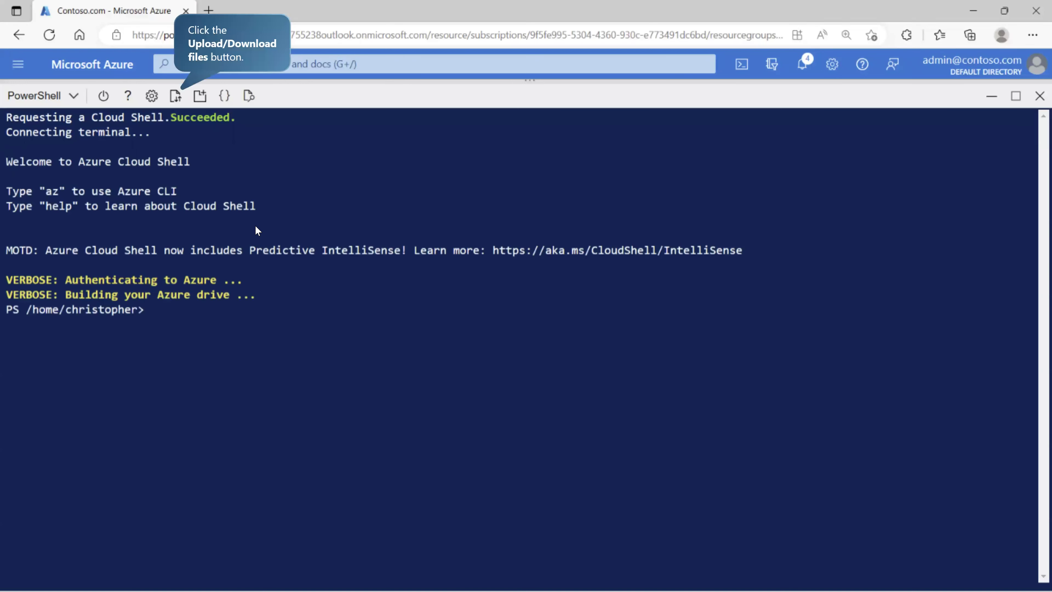
Upload azuredeploy.json and azuredeploy.parameters.json to the Cloud Shell home directory.
{"action": "left_click", "coordinate": [176, 95]}
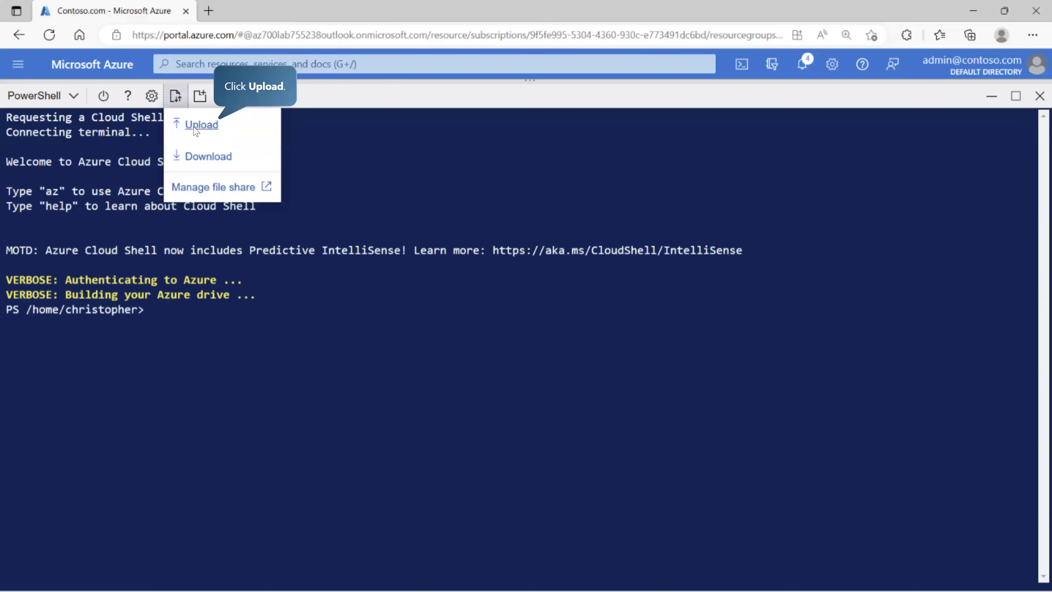
{"action": "left_click", "coordinate": [197, 129]}
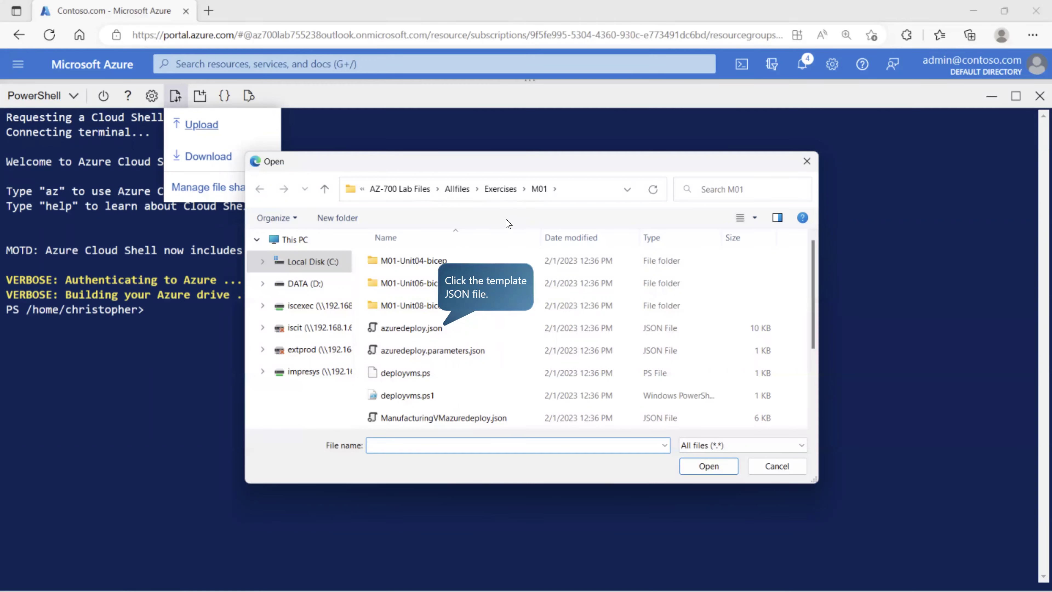
{"action": "left_click", "coordinate": [428, 331]}
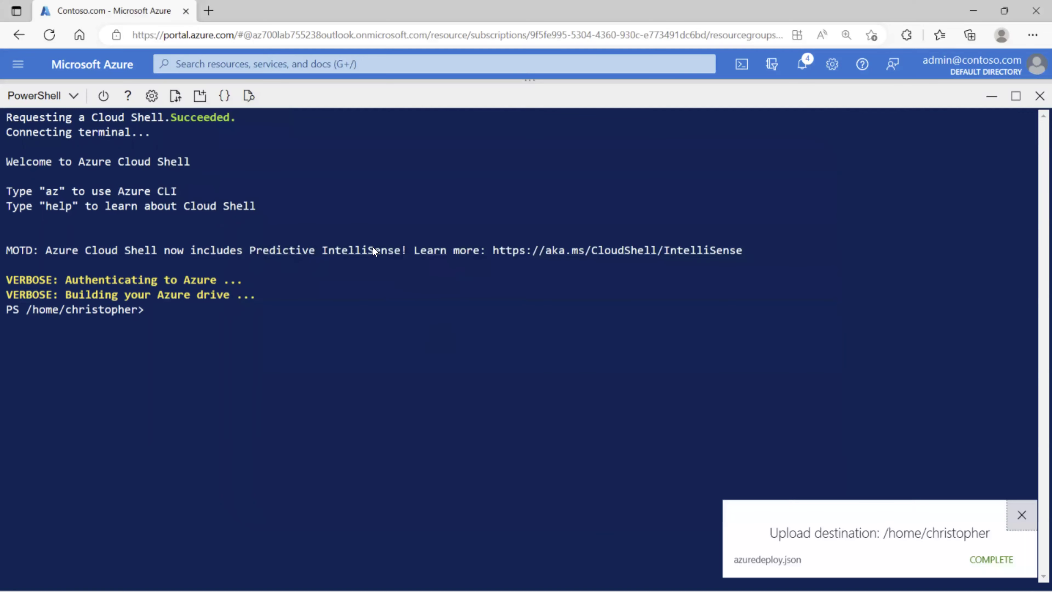
{"action": "left_click", "coordinate": [175, 91]}
{"action": "left_click", "coordinate": [192, 126]}
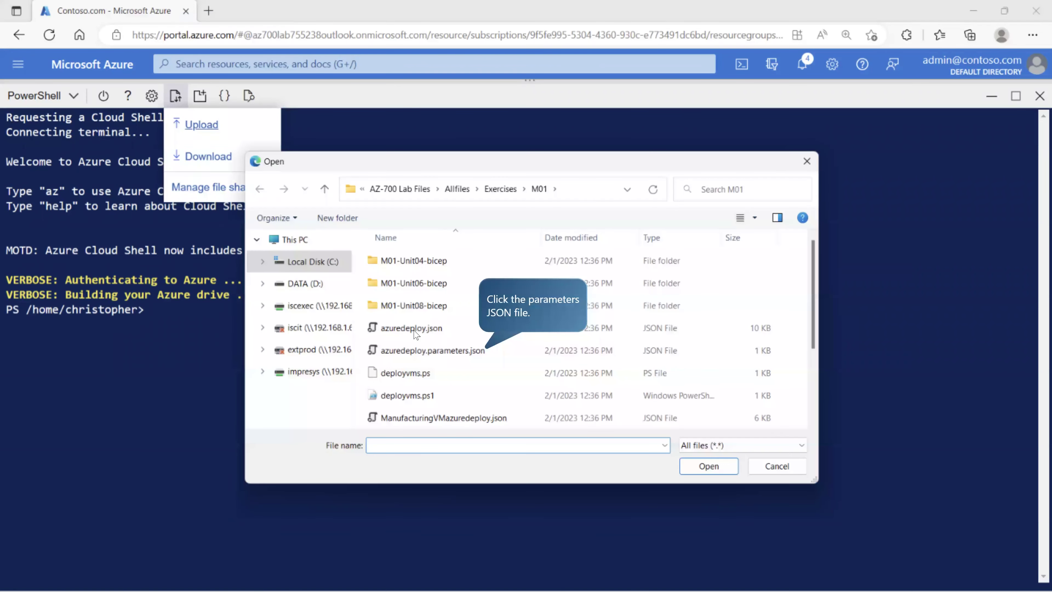
{"action": "double_click", "coordinate": [419, 355]}
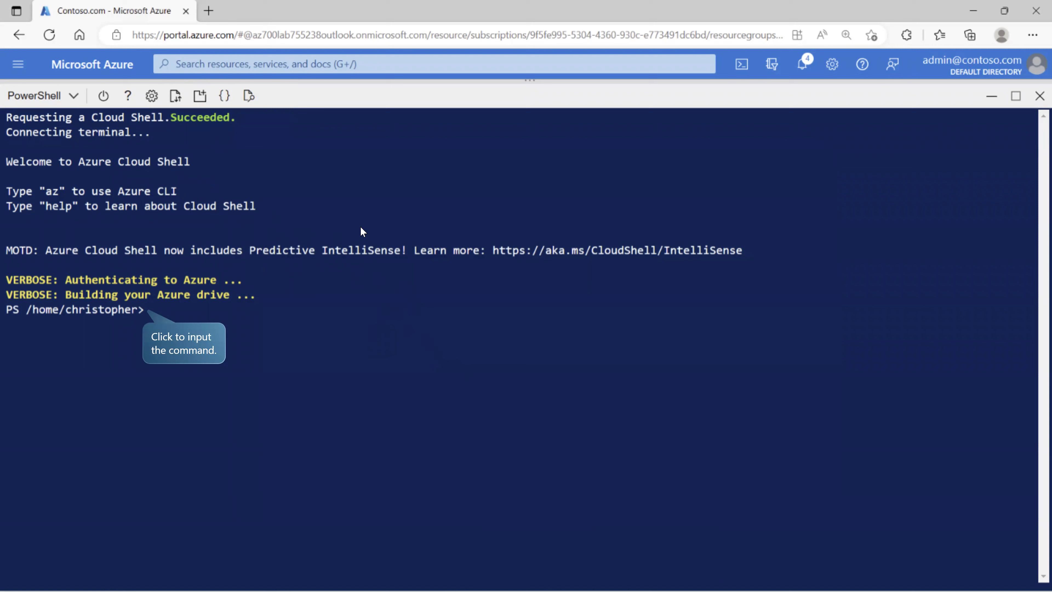
Show account details with az account show, then set 'Azure subscription 1' as active.
{"action": "left_click", "coordinate": [192, 353]}
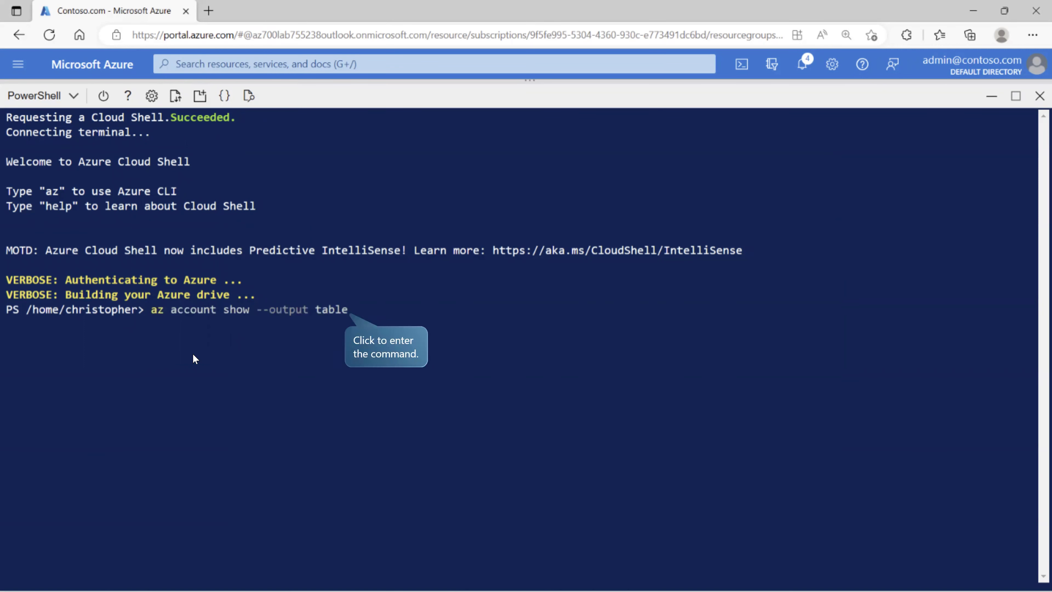
{"action": "left_click", "coordinate": [393, 352]}
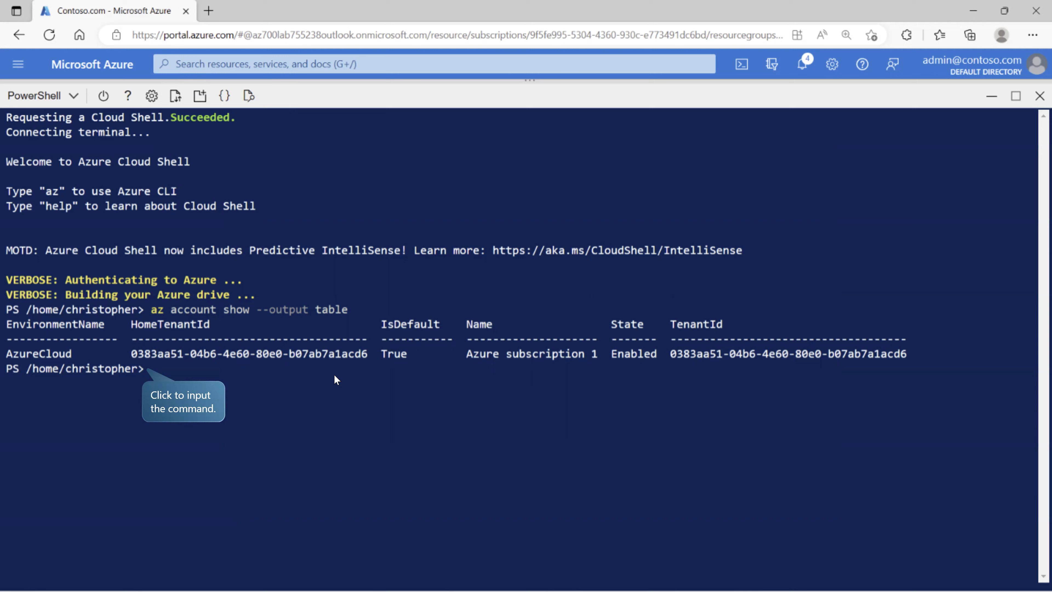
{"action": "left_click", "coordinate": [212, 402]}
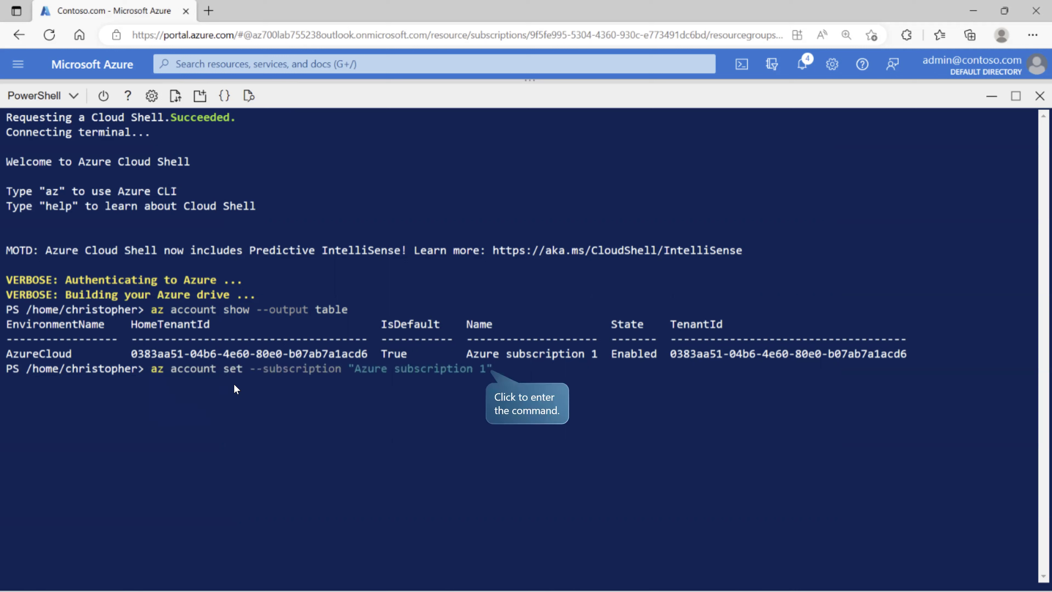
{"action": "left_click", "coordinate": [528, 398]}
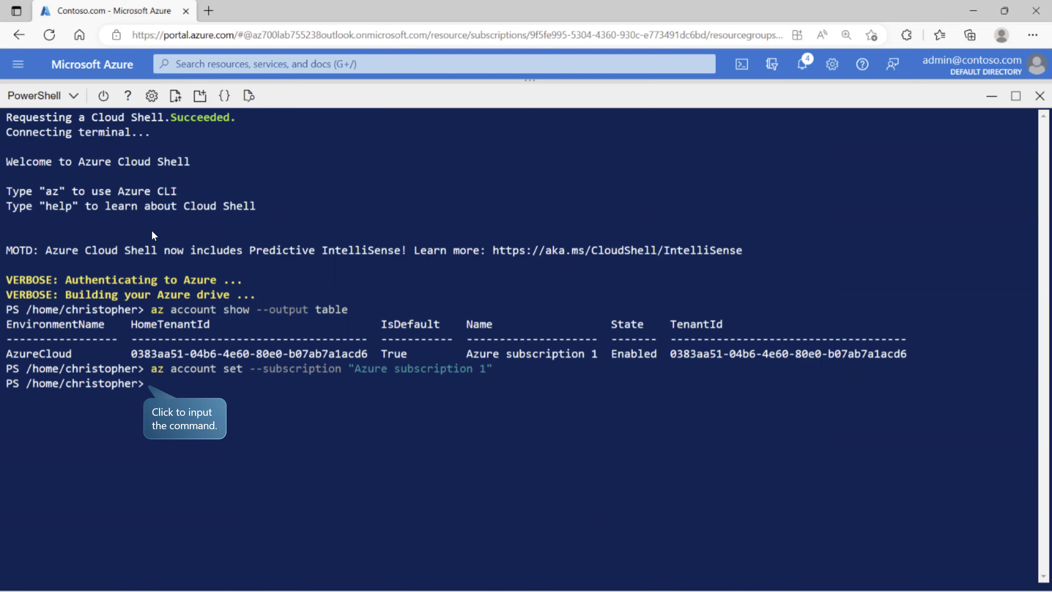
Set $RGName to ContosoResourceGroup and deploy azuredeploy.json with its parameters file.
{"action": "left_click", "coordinate": [190, 413]}
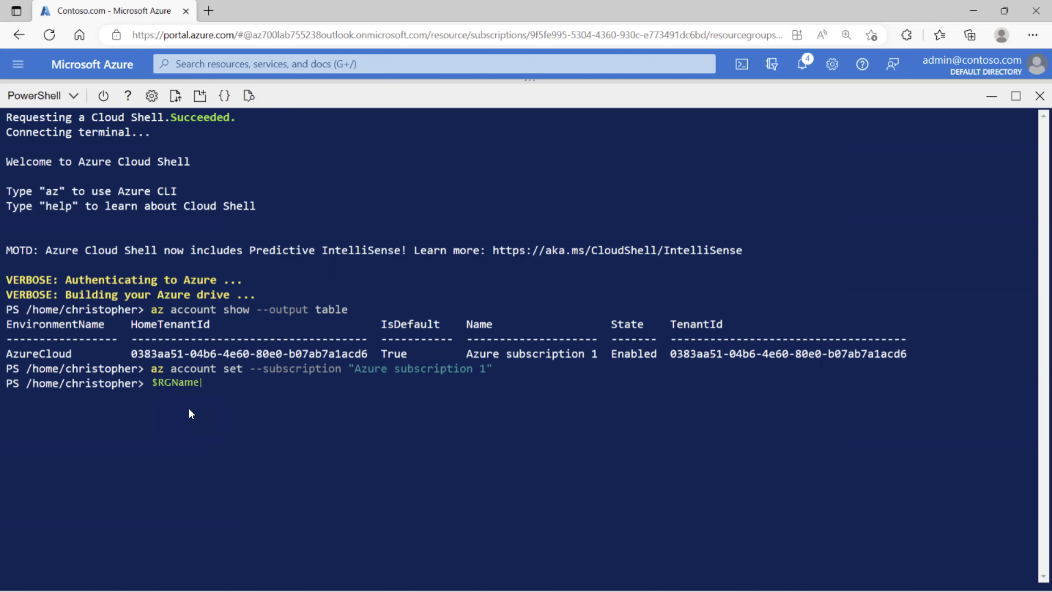
{"action": "left_click", "coordinate": [414, 430]}
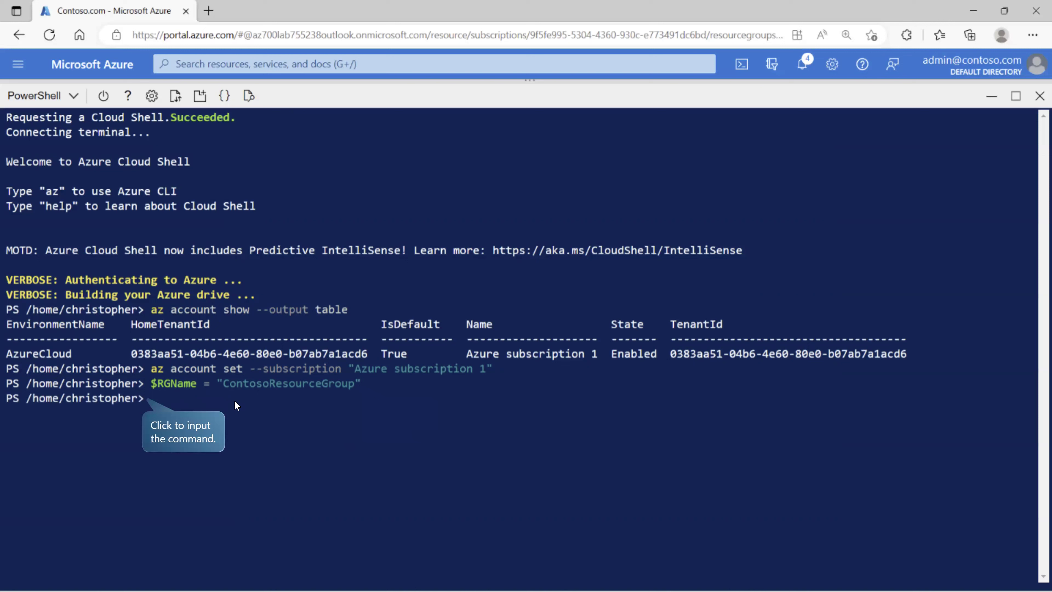
{"action": "left_click", "coordinate": [187, 434]}
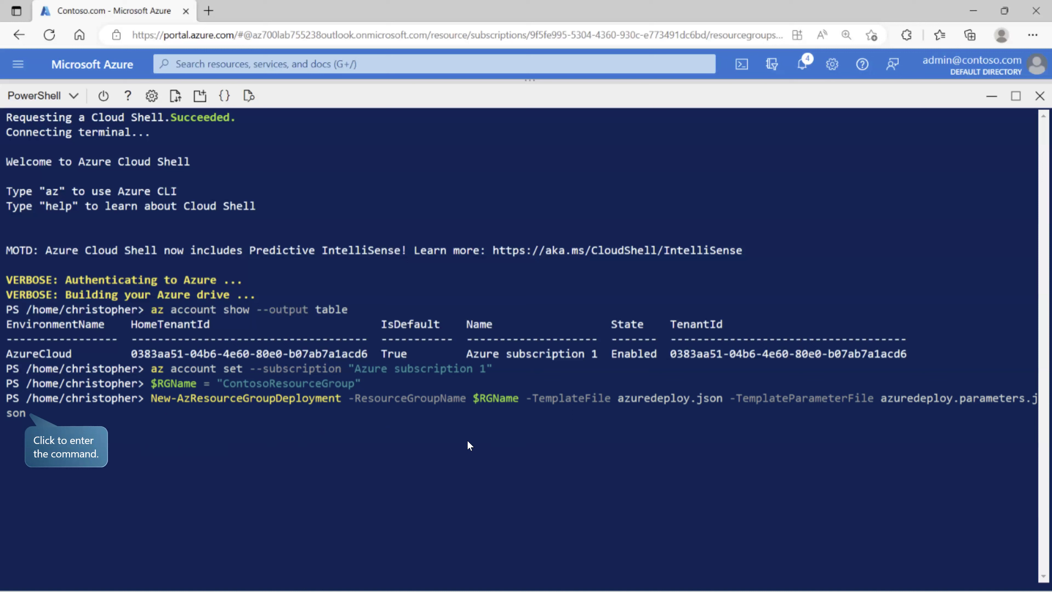
{"action": "left_click", "coordinate": [200, 443]}
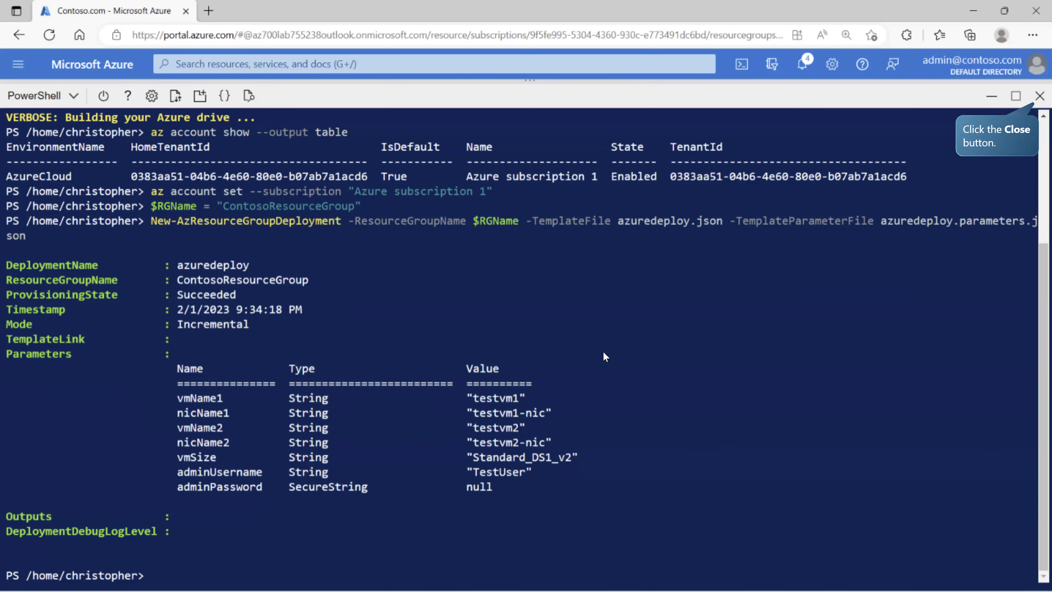
Close Cloud Shell and confirm testvm1 and testvm2 are running in the Virtual machines list.
{"action": "left_click", "coordinate": [1007, 144]}
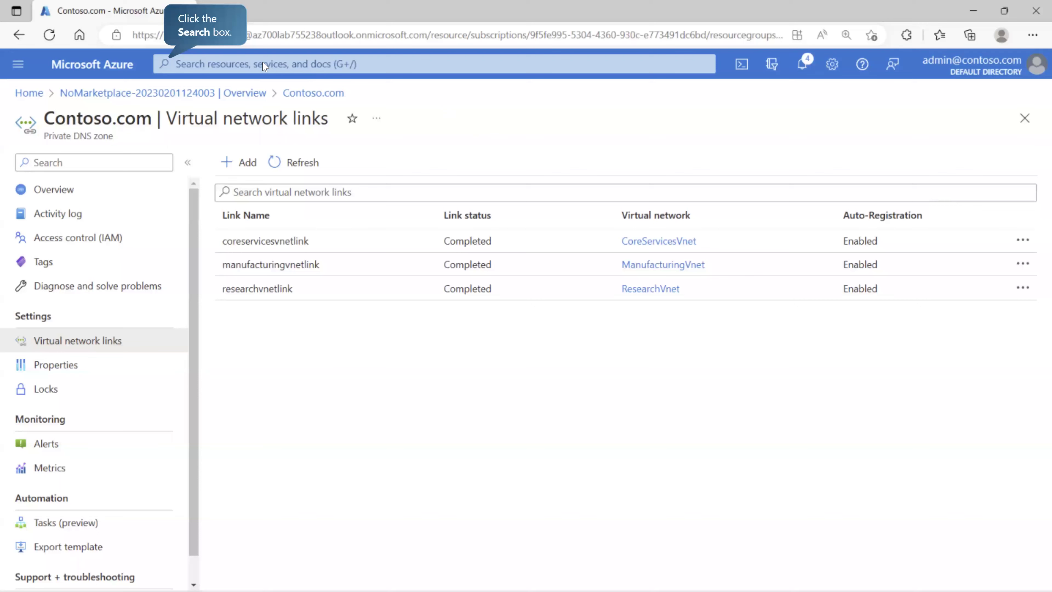
{"action": "left_click", "coordinate": [225, 65]}
{"action": "type", "text": "Virtual machines"}
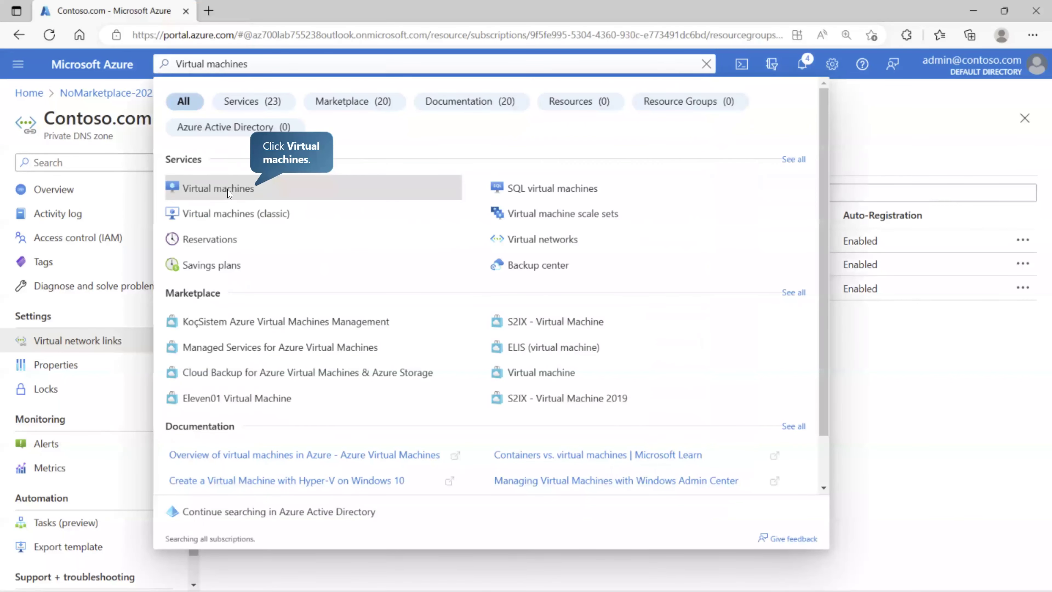
{"action": "left_click", "coordinate": [229, 193]}
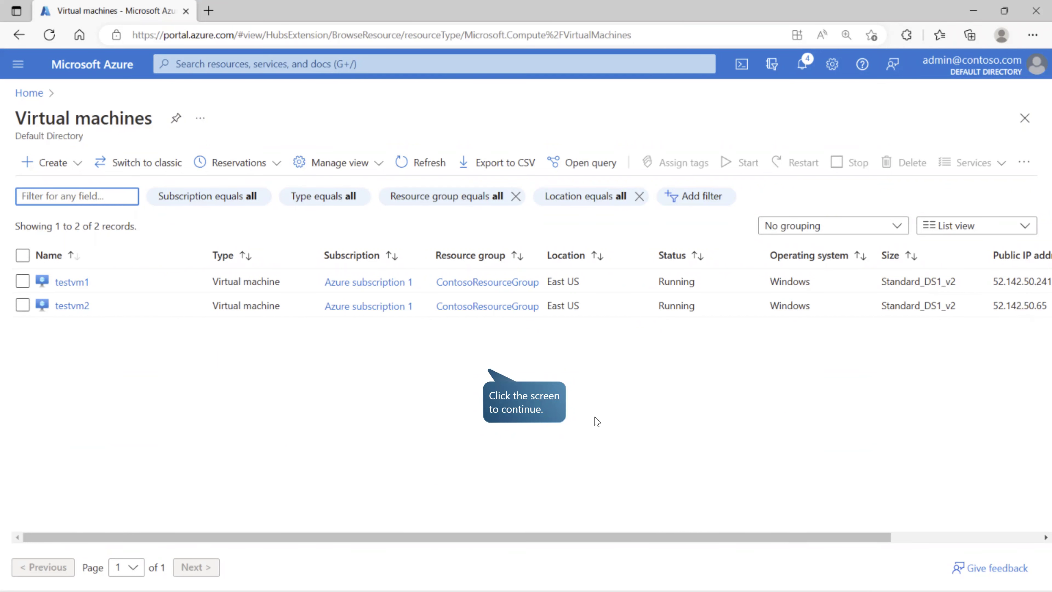
{"action": "left_click", "coordinate": [553, 412]}
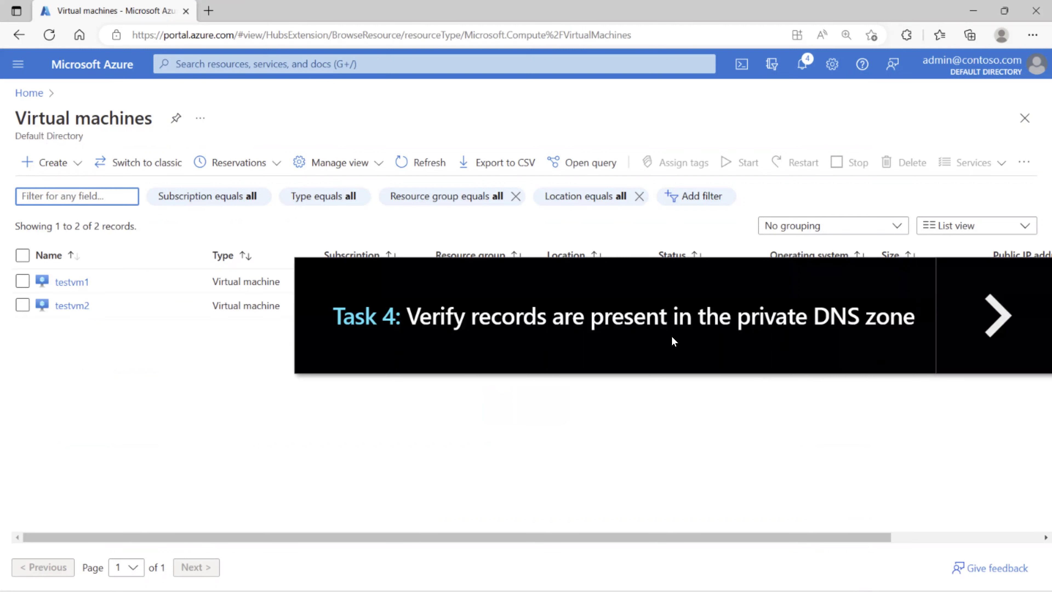
Open the Contoso.com private DNS zone to check the auto-registered A records.
{"action": "left_click", "coordinate": [1022, 316]}
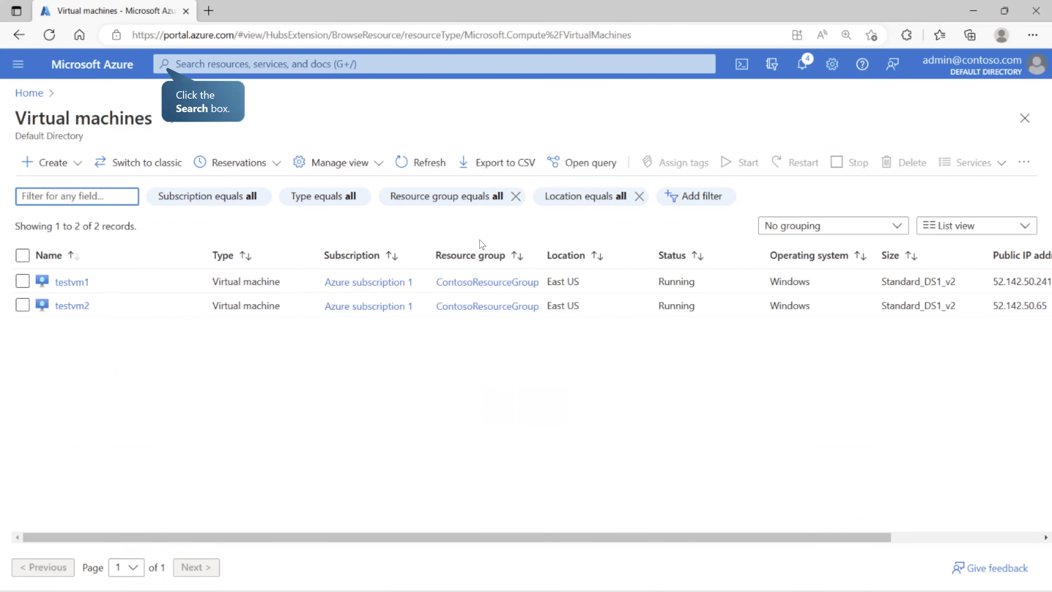
{"action": "left_click", "coordinate": [192, 110]}
{"action": "left_click", "coordinate": [272, 238]}
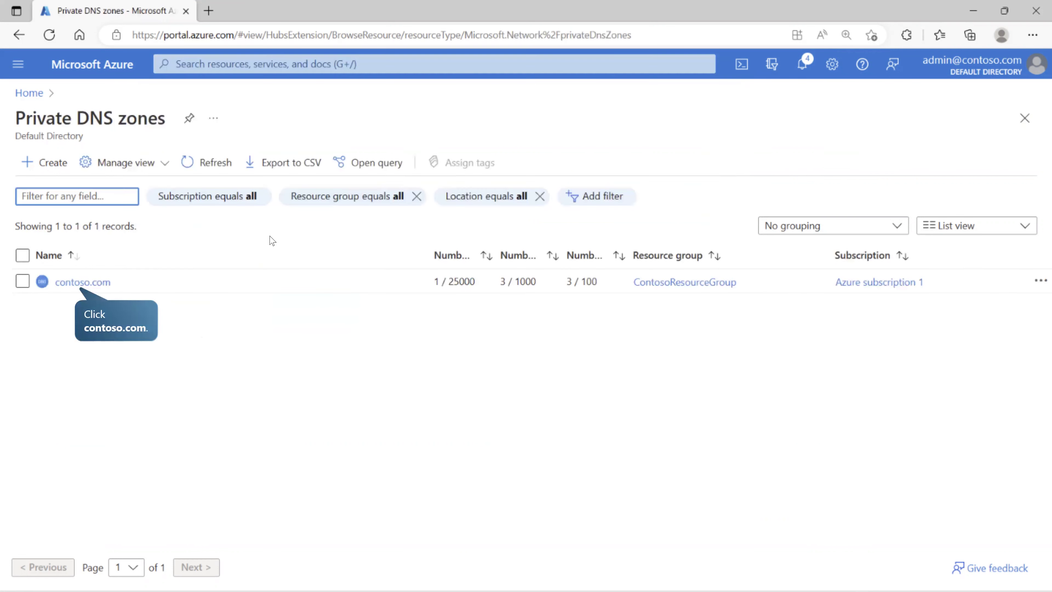
{"action": "left_click", "coordinate": [96, 284]}
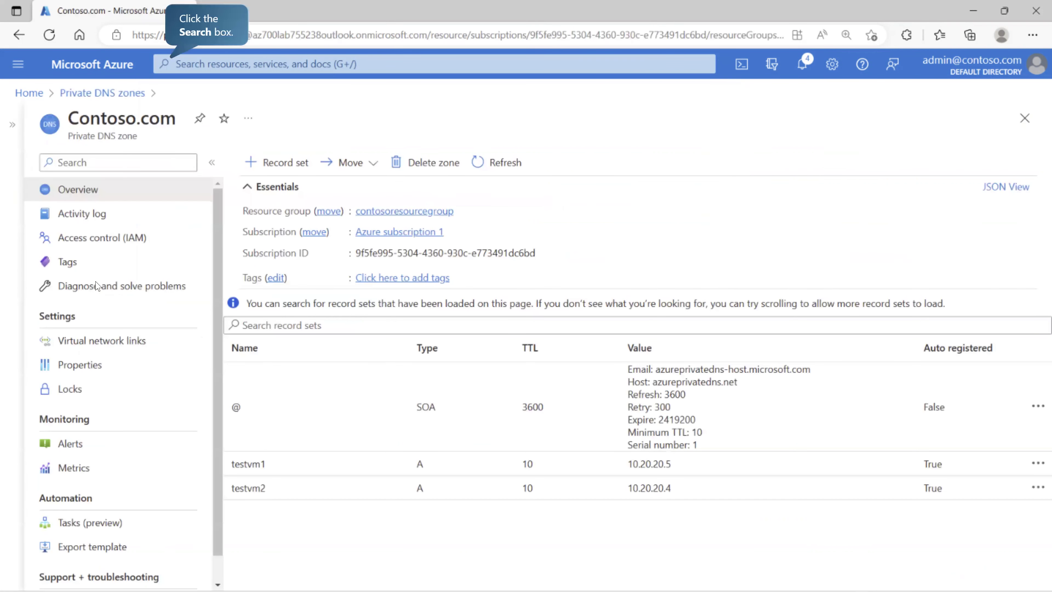
Open the testvm1 overview from the Virtual machines list.
{"action": "left_click", "coordinate": [181, 65]}
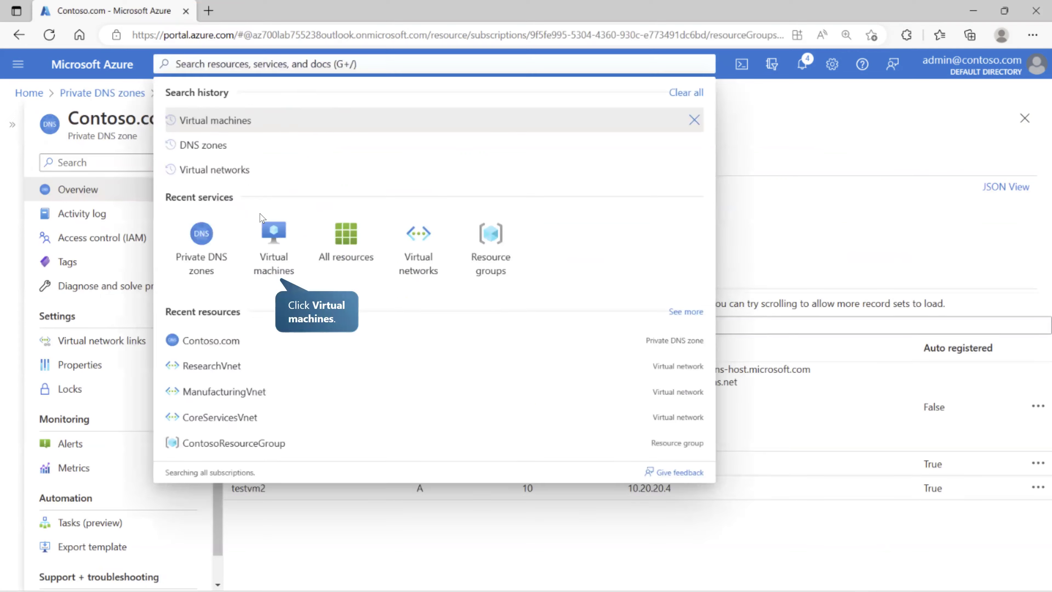
{"action": "left_click", "coordinate": [277, 239]}
{"action": "left_click", "coordinate": [77, 286]}
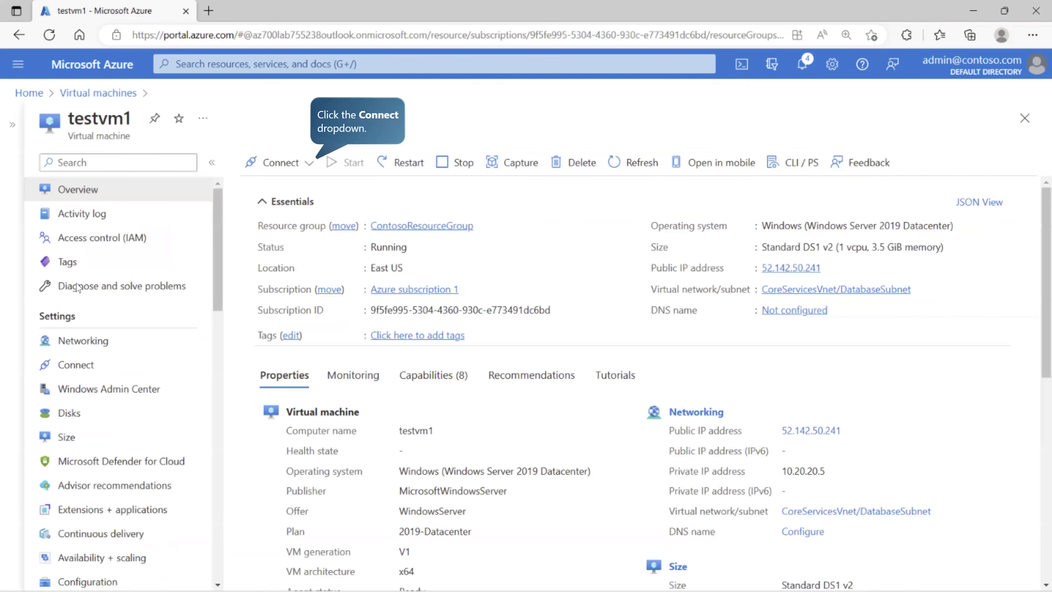
Download testvm1's RDP file from the portal and launch the remote connection.
{"action": "left_click", "coordinate": [268, 168]}
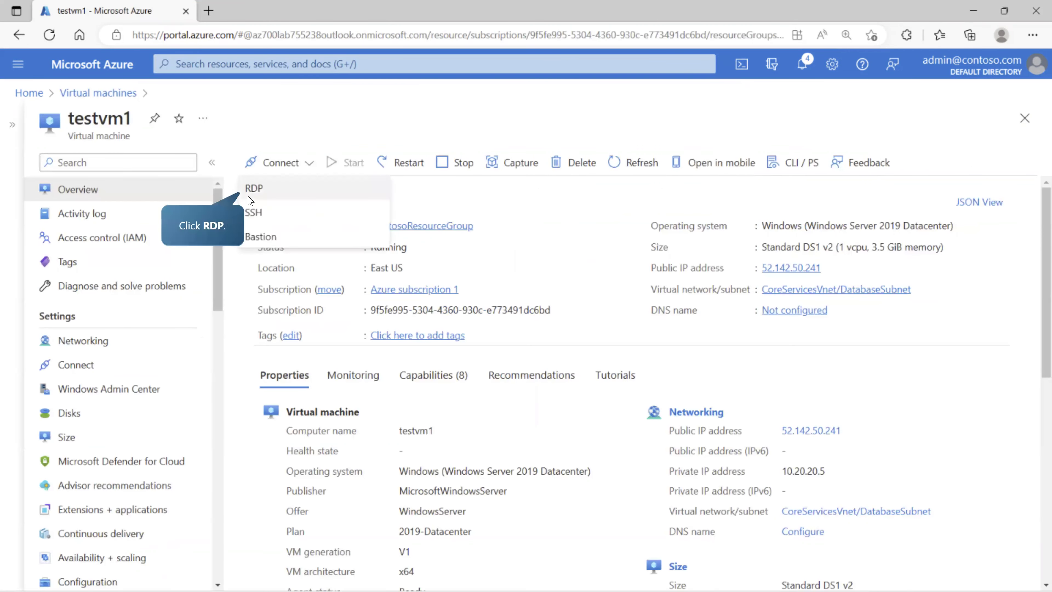
{"action": "left_click", "coordinate": [253, 189]}
{"action": "left_click", "coordinate": [301, 419]}
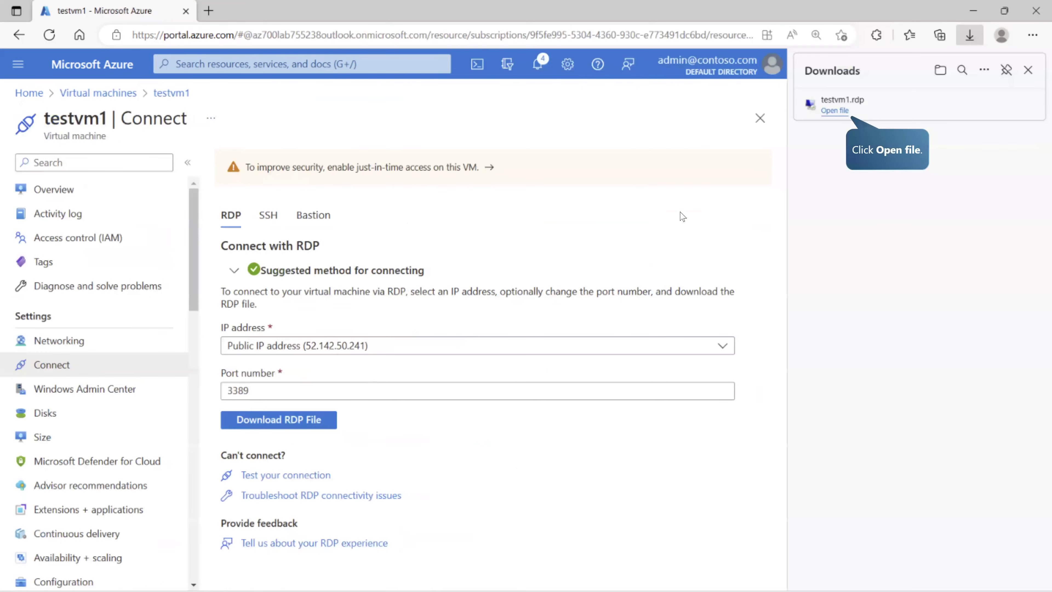
{"action": "left_click", "coordinate": [834, 111]}
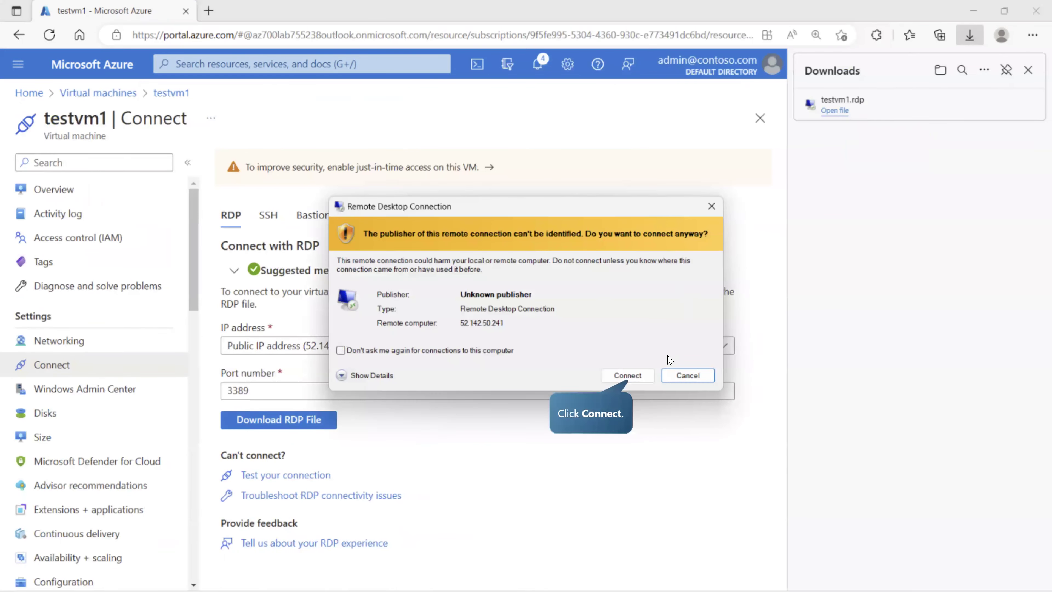
{"action": "left_click", "coordinate": [643, 376]}
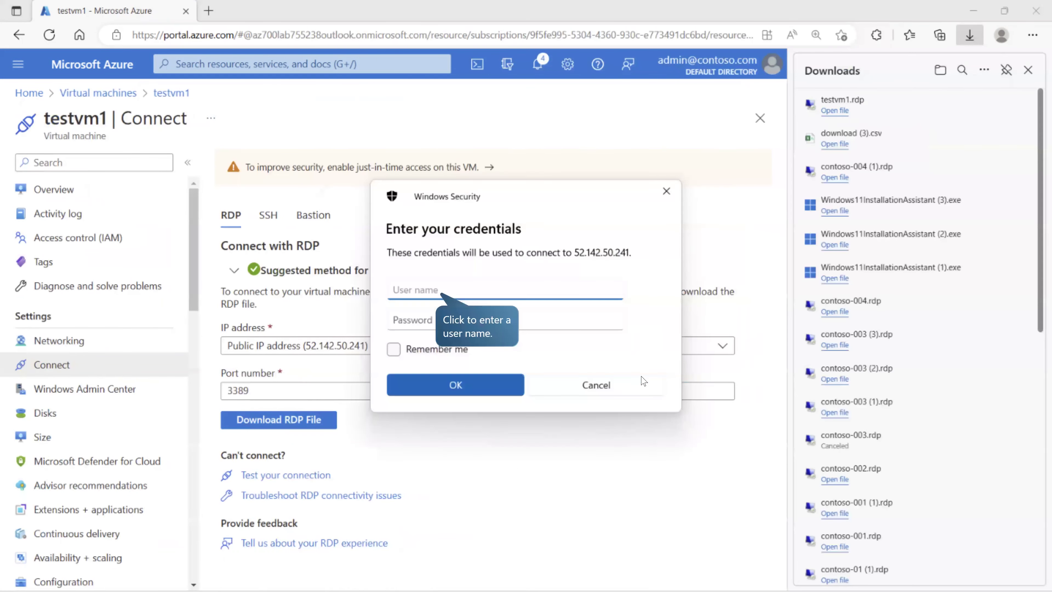
Sign in to testvm1 with the VM's user name and password.
{"action": "left_click", "coordinate": [462, 301]}
{"action": "type", "text": "TestUser"}
{"action": "left_click", "coordinate": [472, 321]}
{"action": "type", "text": "*************"}
{"action": "left_click", "coordinate": [464, 375]}
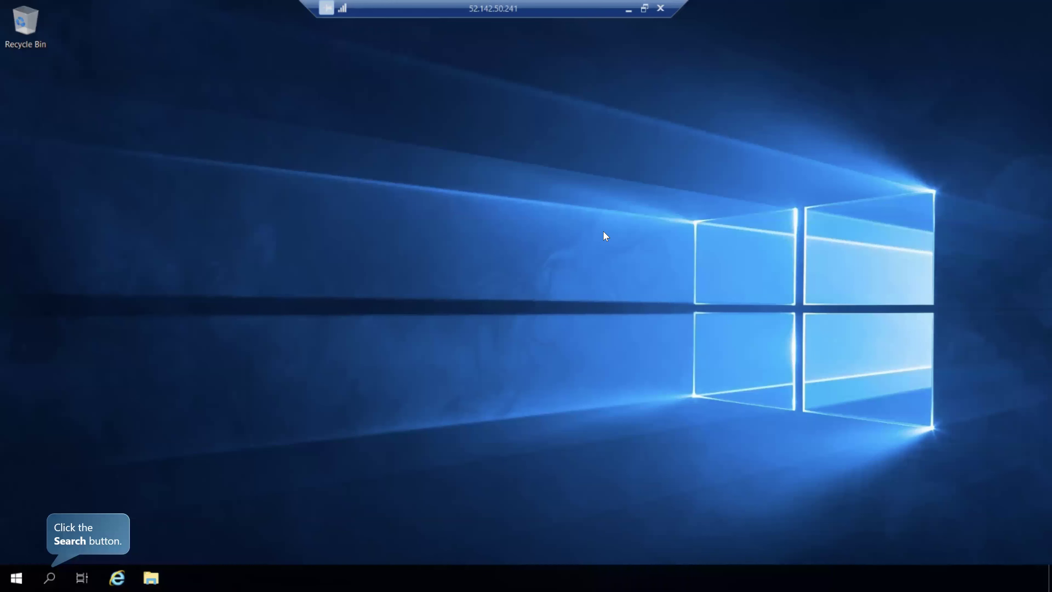
Open Command Prompt on testvm1 from the taskbar search.
{"action": "left_click", "coordinate": [66, 577]}
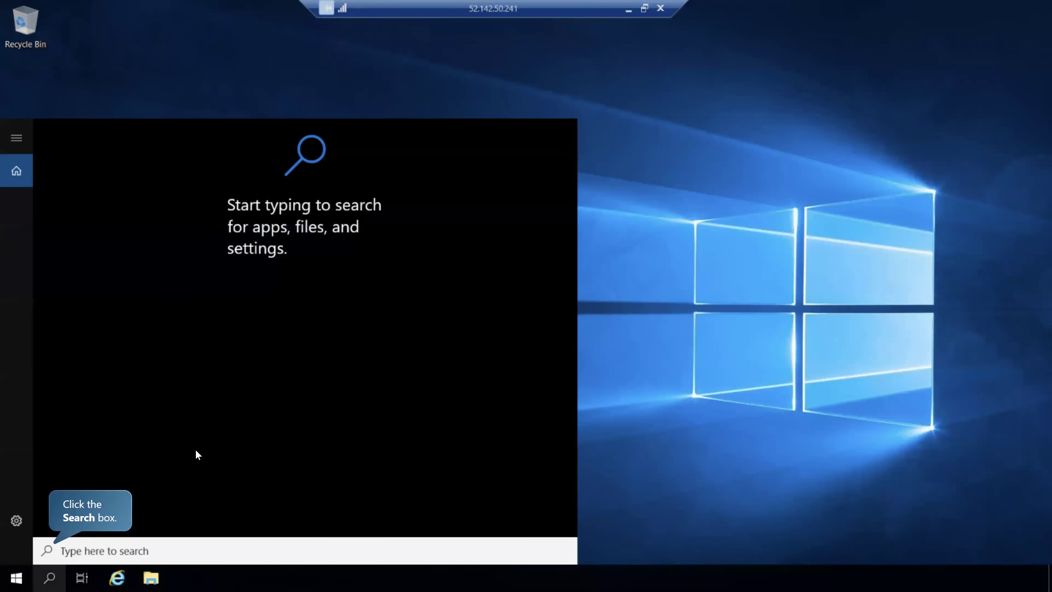
{"action": "type", "text": "Command Prompt"}
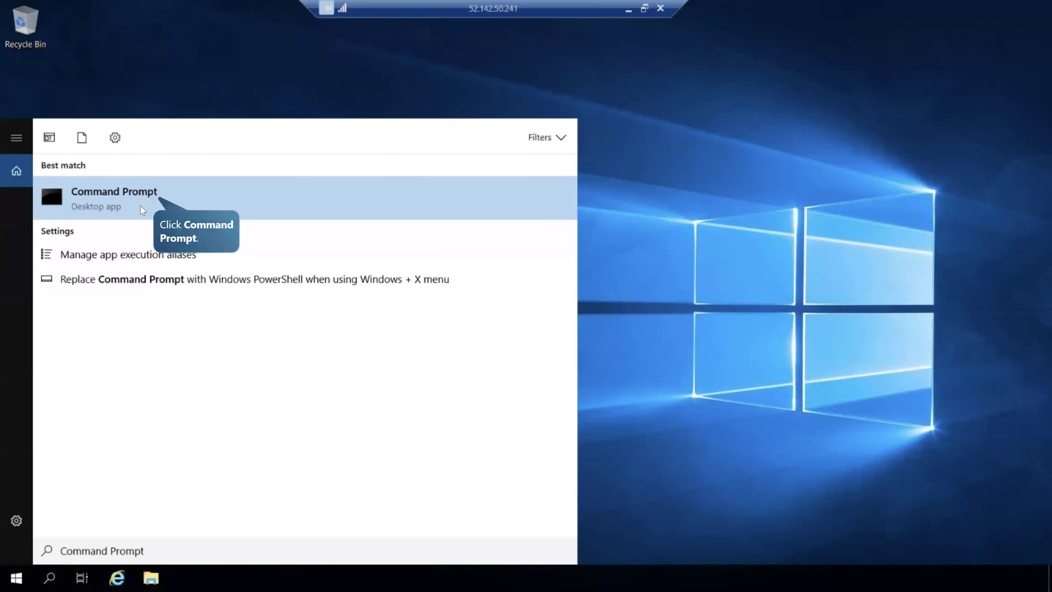
{"action": "left_click", "coordinate": [131, 205]}
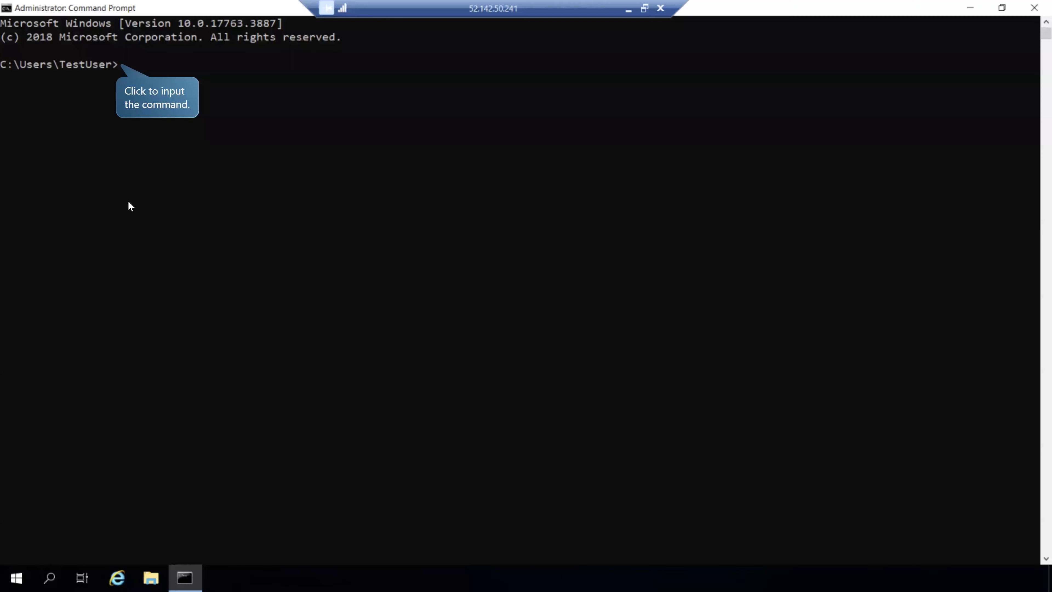
Run ipconfig /all, showing testvm1's IPv4 address 10.20.20.5.
{"action": "left_click", "coordinate": [149, 106]}
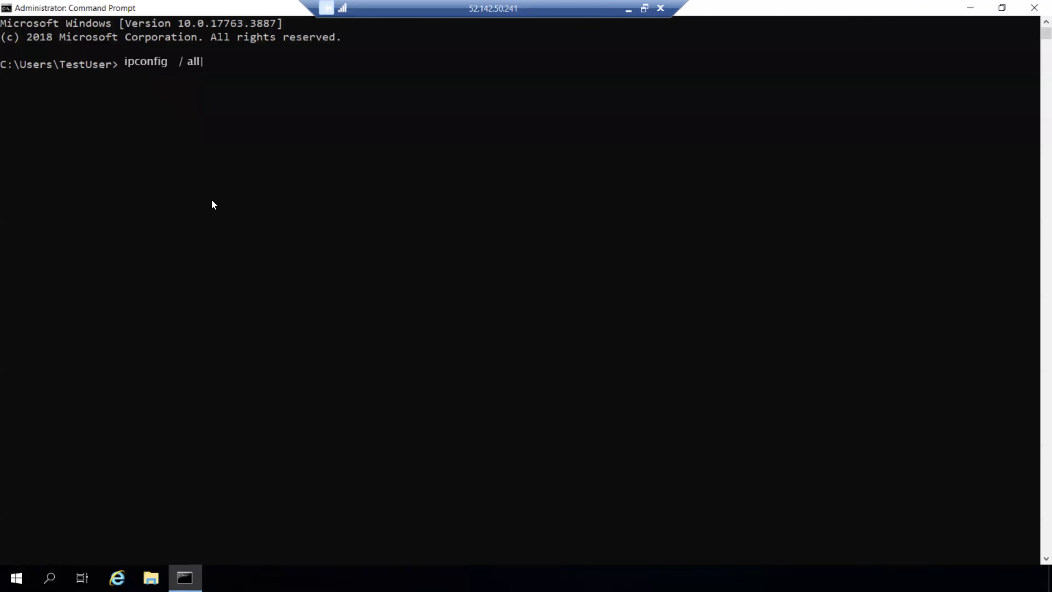
{"action": "left_click", "coordinate": [259, 88]}
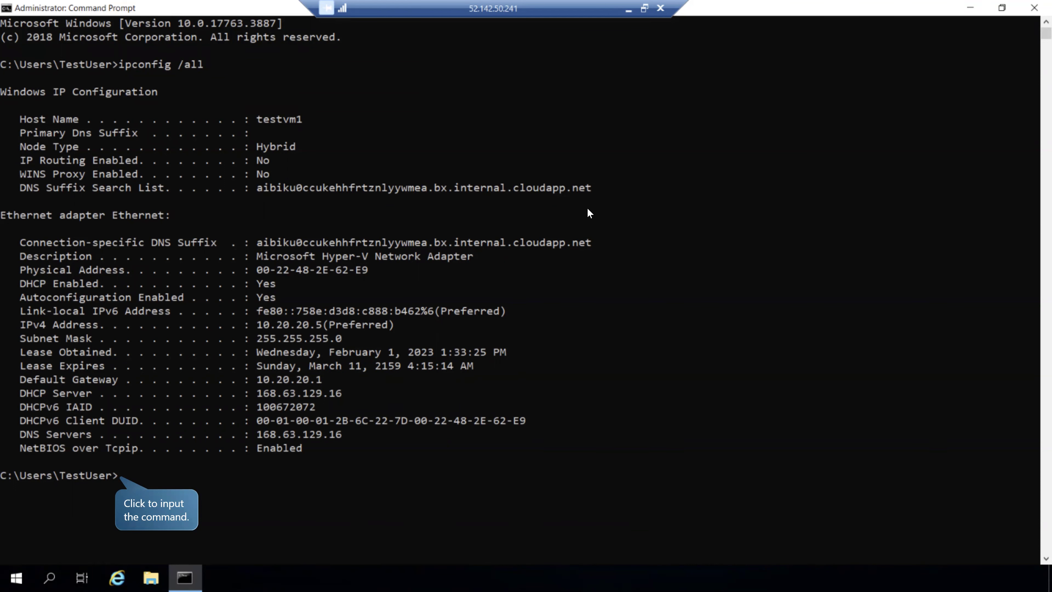
{"action": "left_click", "coordinate": [170, 519]}
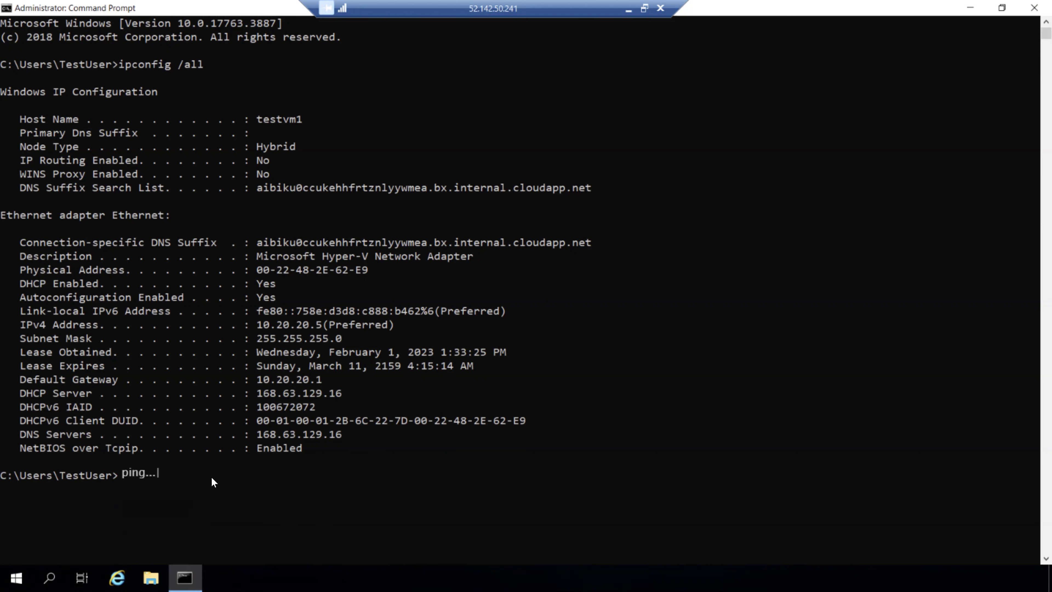
Ping and nslookup TestVM2.contoso.com, confirming 10.20.20.4, then close the remote session.
{"action": "left_click", "coordinate": [280, 503]}
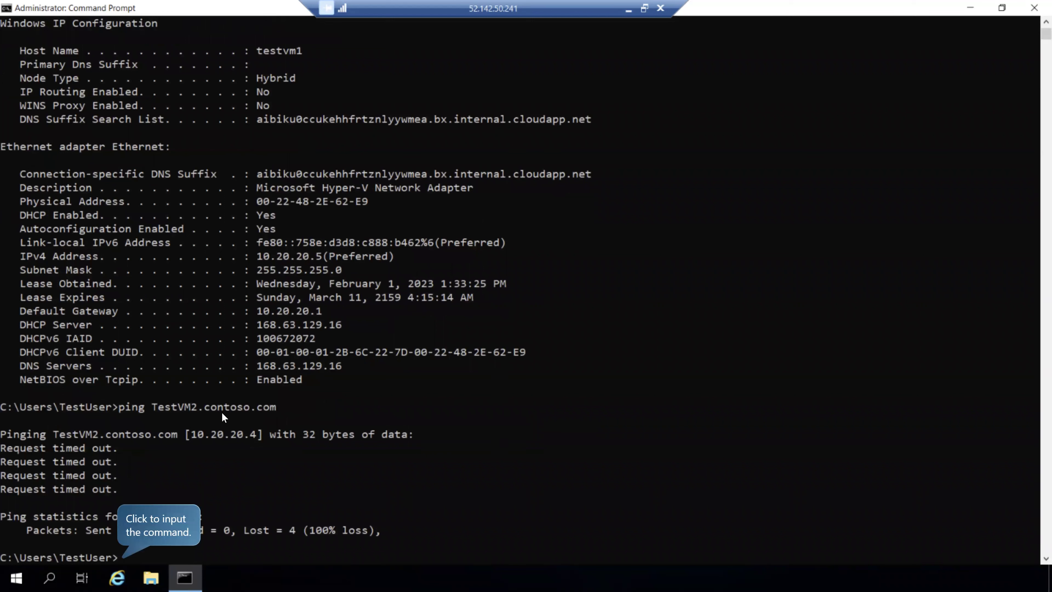
{"action": "left_click", "coordinate": [163, 523]}
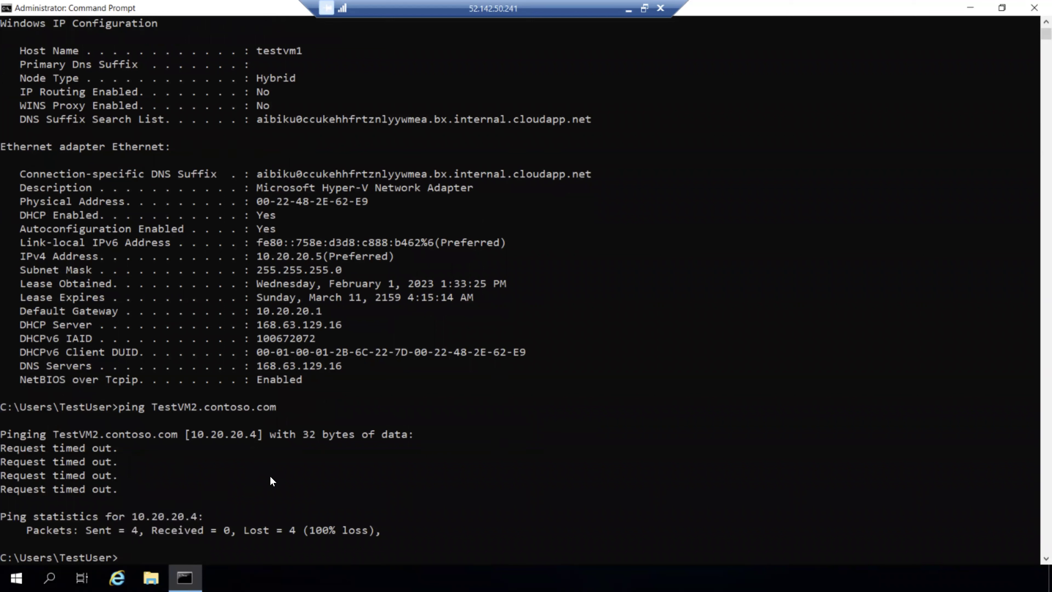
{"action": "left_click", "coordinate": [346, 521]}
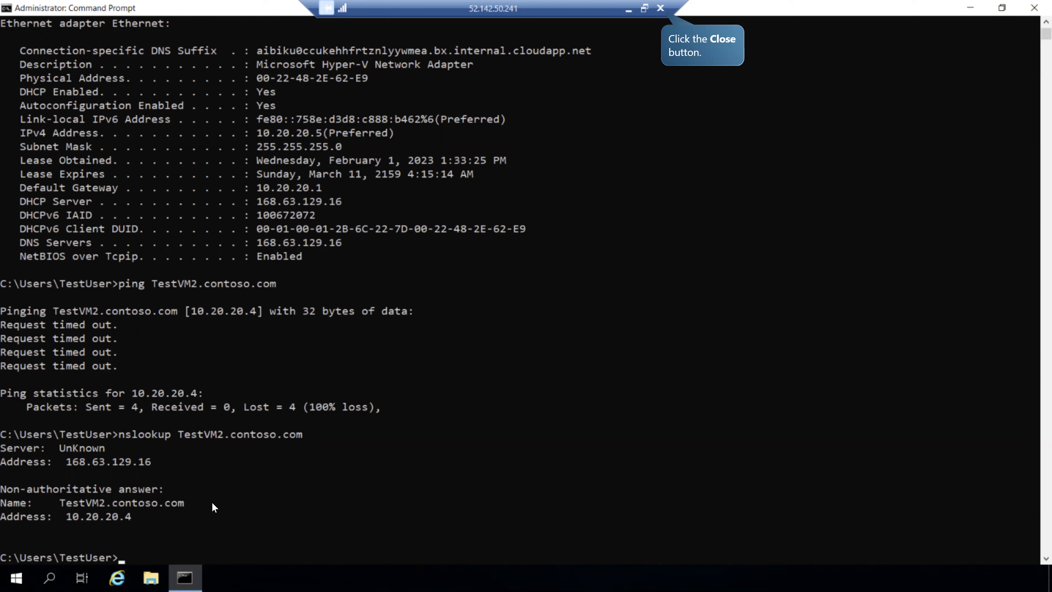
{"action": "left_click", "coordinate": [660, 8]}
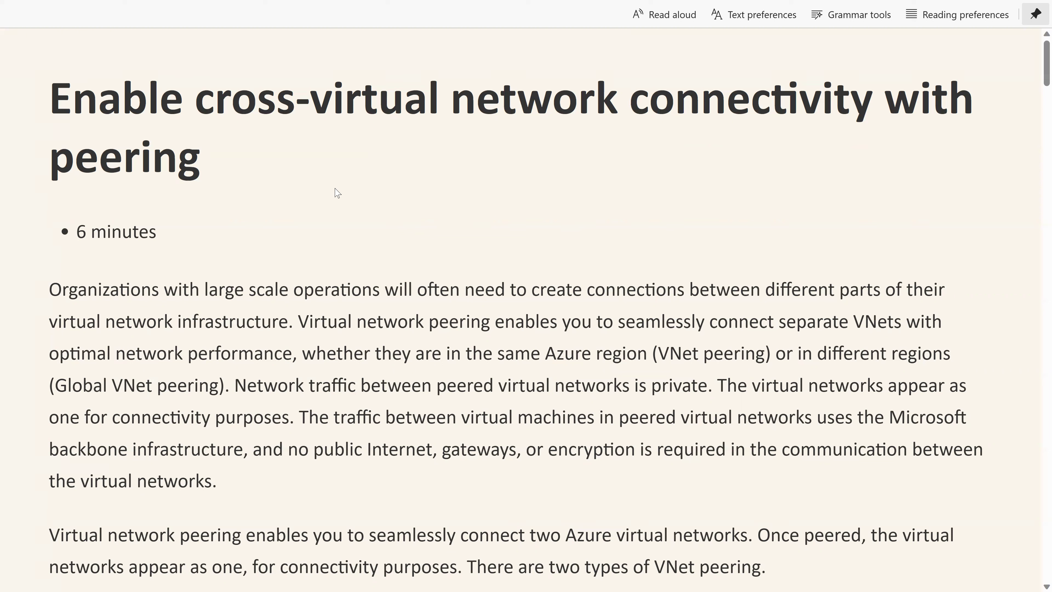
{"action": "scroll", "coordinate": [414, 212], "scroll_direction": "down", "scroll_amount": 3}
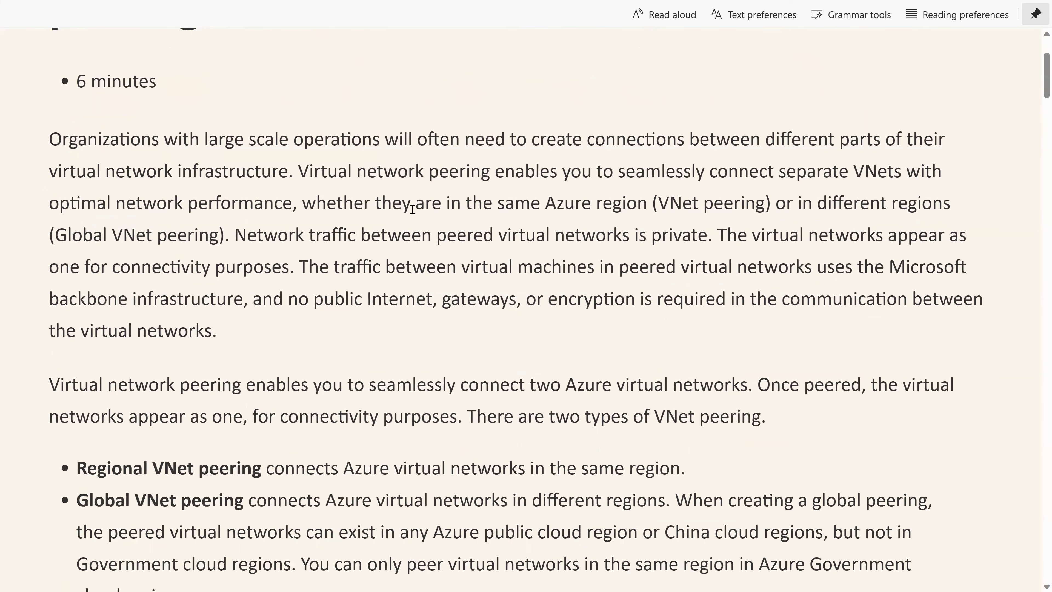
{"action": "scroll", "coordinate": [413, 209], "scroll_direction": "down", "scroll_amount": 5}
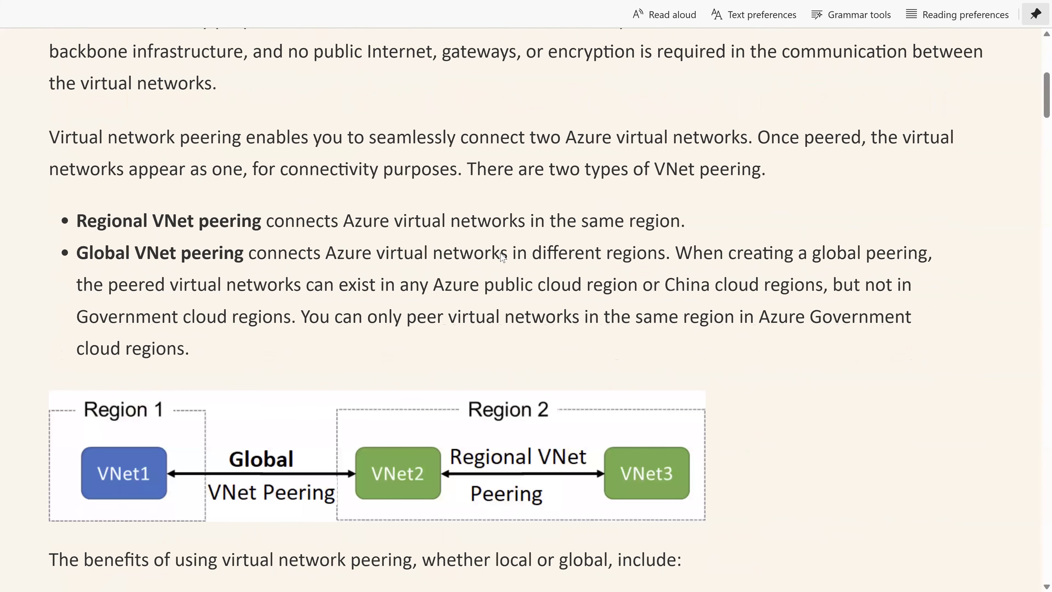
{"action": "scroll", "coordinate": [540, 263], "scroll_direction": "up", "scroll_amount": 6}
{"action": "left_click_drag", "start_coordinate": [552, 267], "coordinate": [777, 268]}
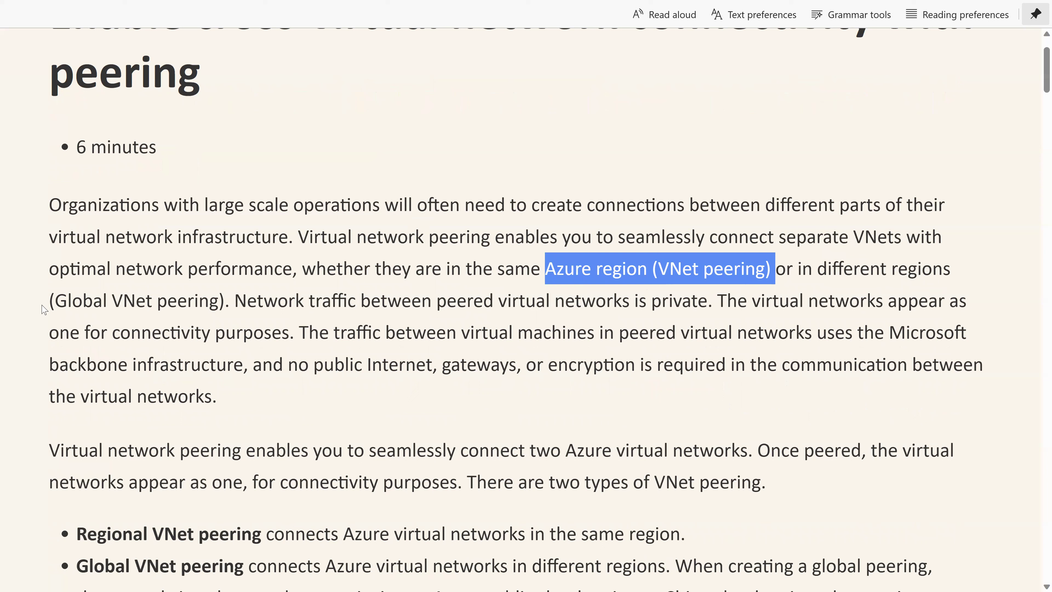
{"action": "left_click_drag", "start_coordinate": [60, 307], "coordinate": [226, 305]}
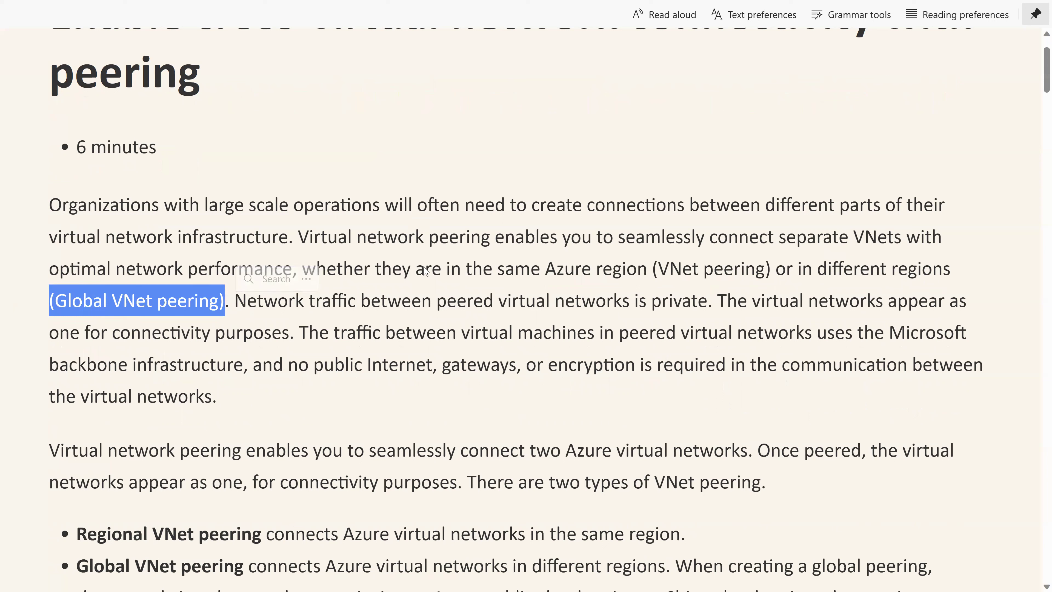
{"action": "scroll", "coordinate": [427, 272], "scroll_direction": "down", "scroll_amount": 4}
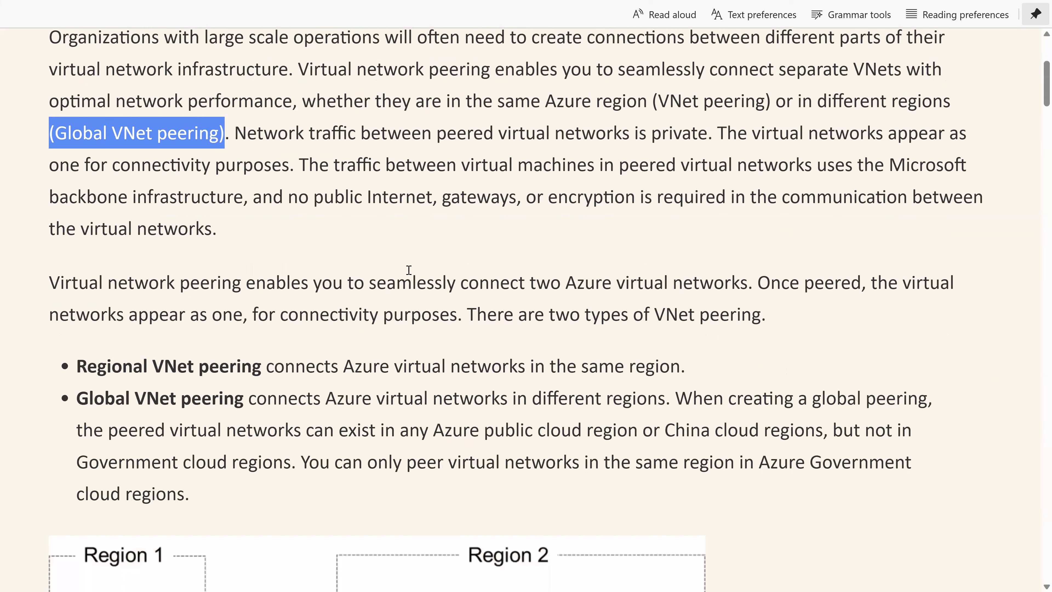
{"action": "scroll", "coordinate": [408, 272], "scroll_direction": "down", "scroll_amount": 2}
{"action": "scroll", "coordinate": [78, 195], "scroll_direction": "down", "scroll_amount": 3}
{"action": "left_click_drag", "start_coordinate": [78, 196], "coordinate": [265, 198]}
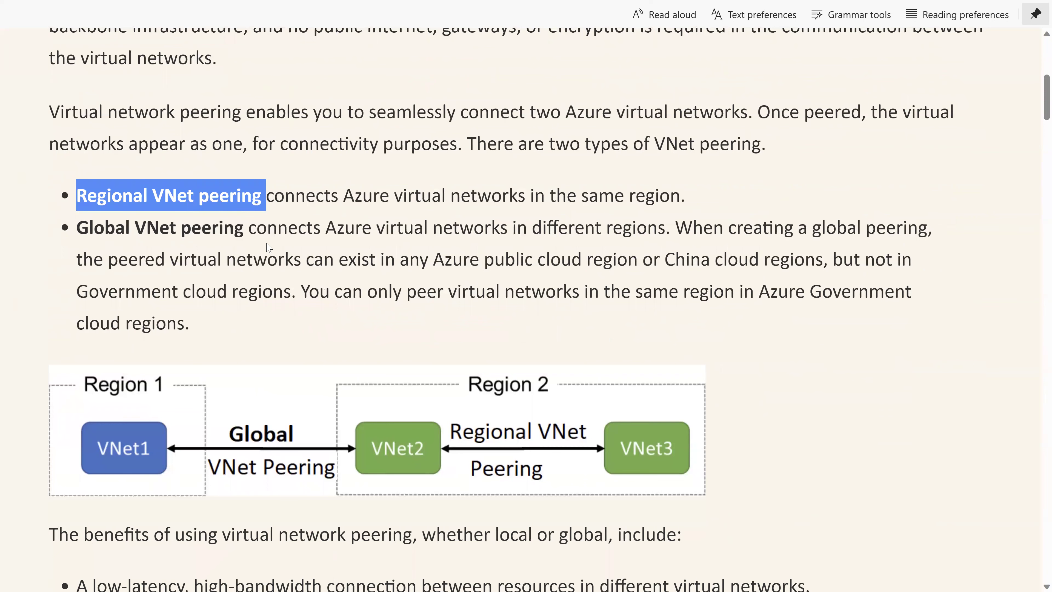
{"action": "scroll", "coordinate": [134, 371], "scroll_direction": "down", "scroll_amount": 2}
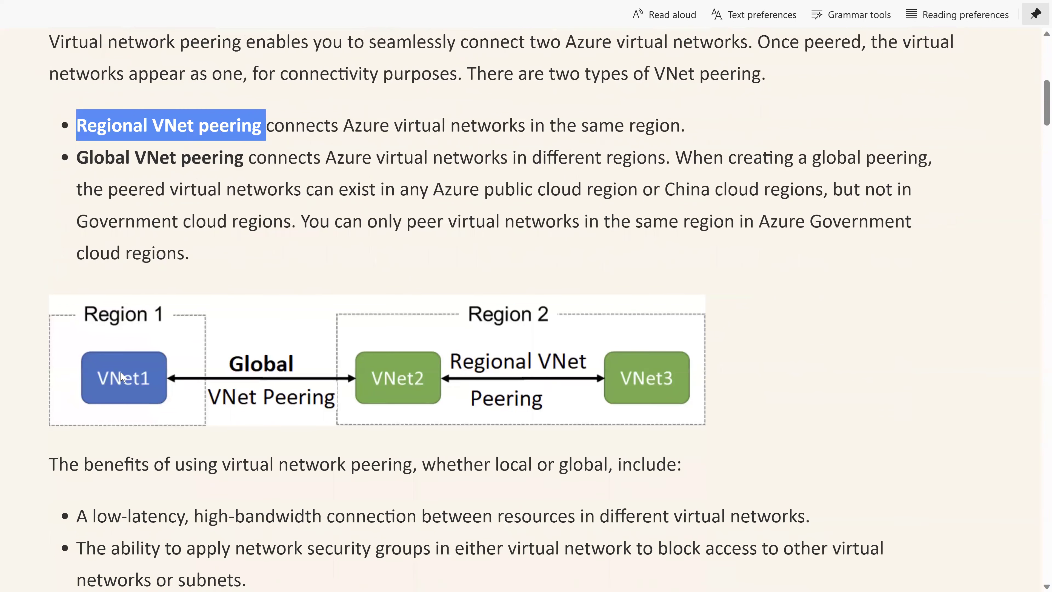
{"action": "scroll", "coordinate": [127, 387], "scroll_direction": "down", "scroll_amount": 1}
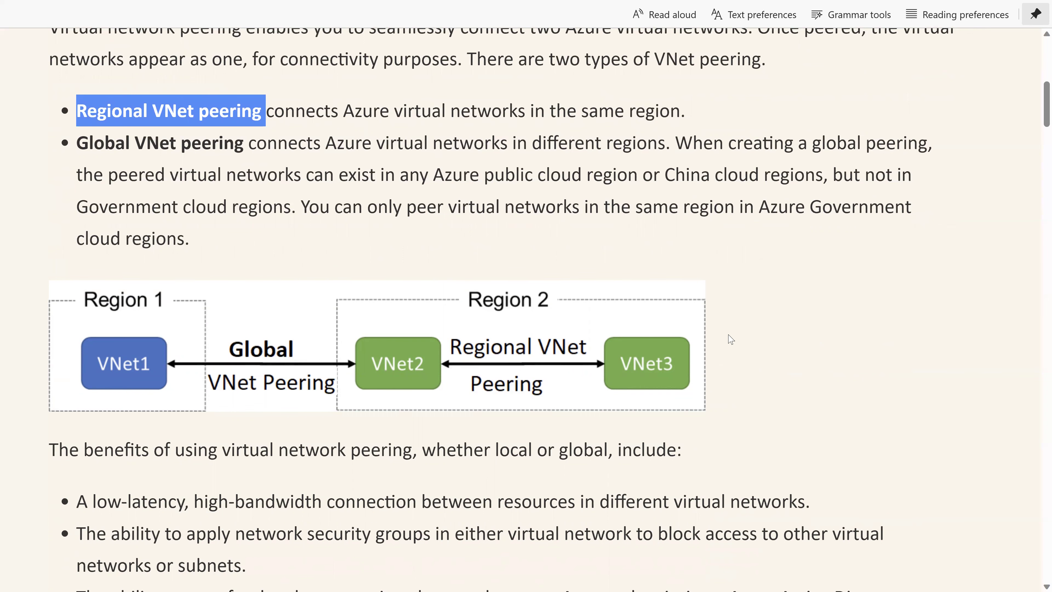
{"action": "scroll", "coordinate": [729, 339], "scroll_direction": "down", "scroll_amount": 3}
{"action": "scroll", "coordinate": [750, 358], "scroll_direction": "down", "scroll_amount": 1}
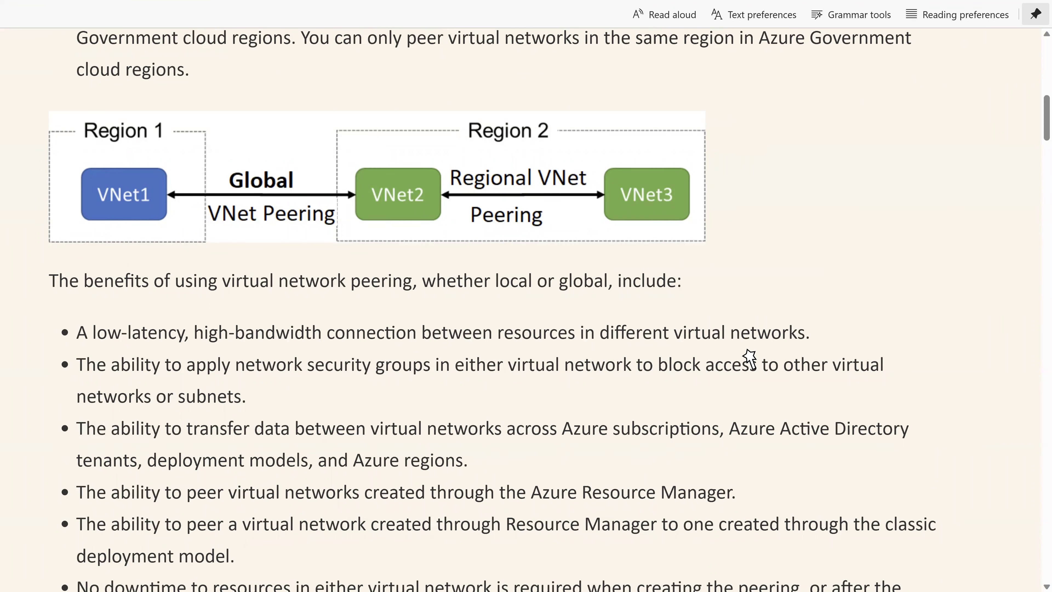
{"action": "scroll", "coordinate": [297, 275], "scroll_direction": "down", "scroll_amount": 2}
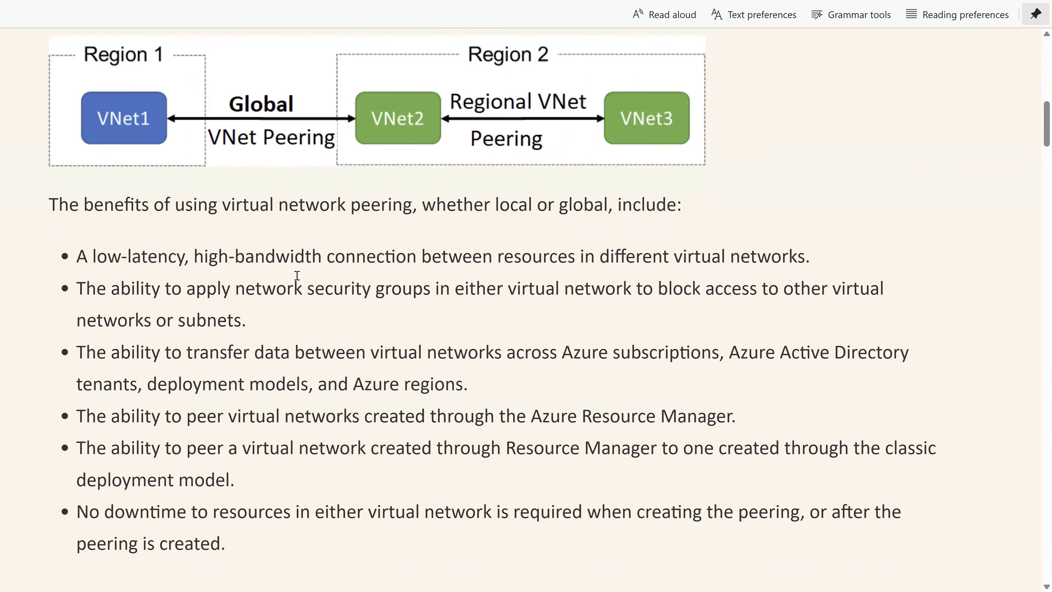
{"action": "left_click_drag", "start_coordinate": [88, 248], "coordinate": [322, 246]}
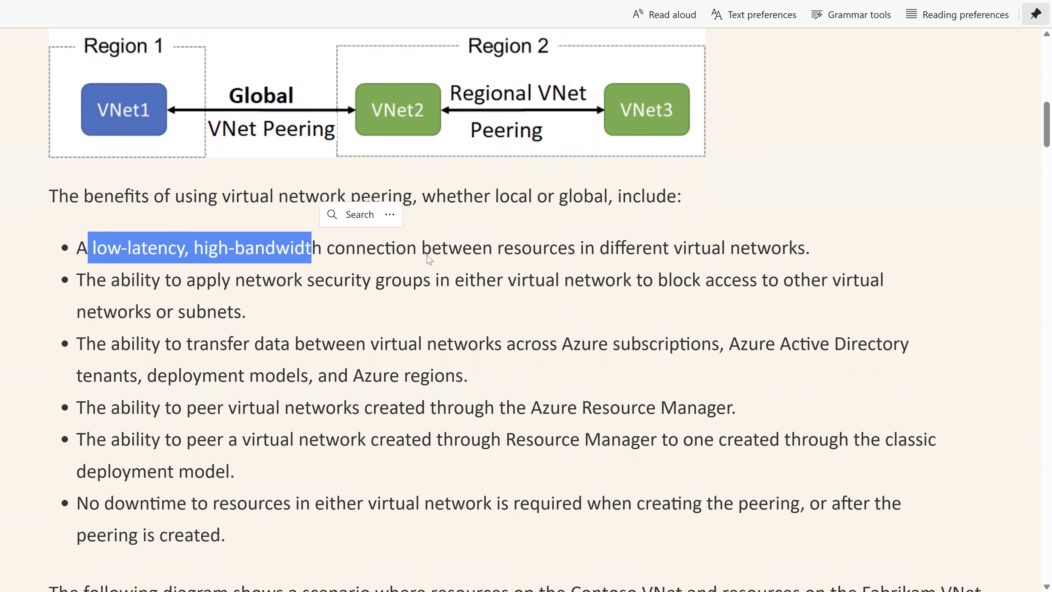
{"action": "scroll", "coordinate": [429, 260], "scroll_direction": "down", "scroll_amount": 2}
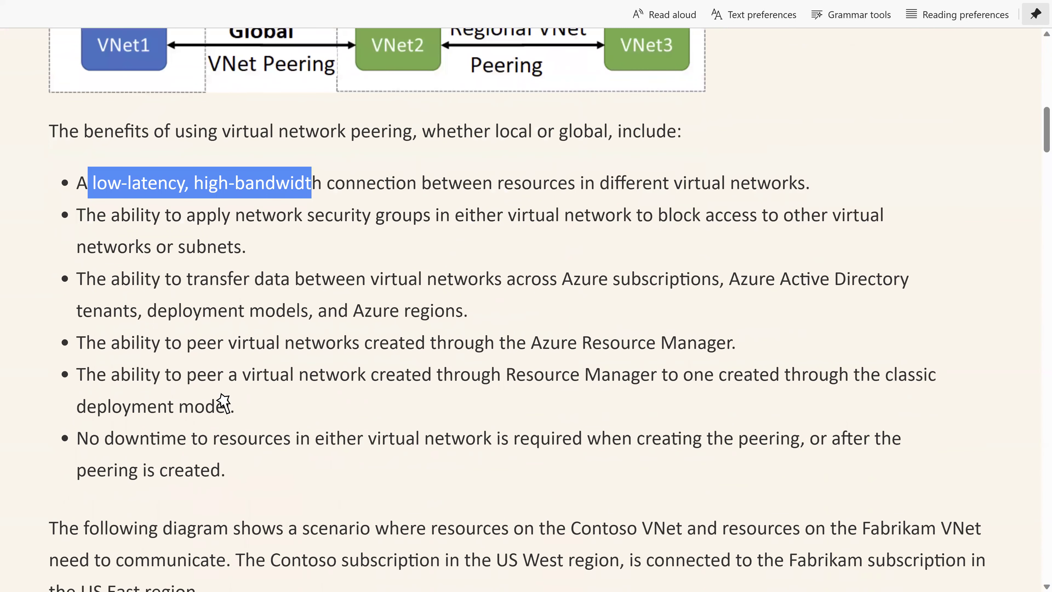
{"action": "scroll", "coordinate": [401, 375], "scroll_direction": "down", "scroll_amount": 1}
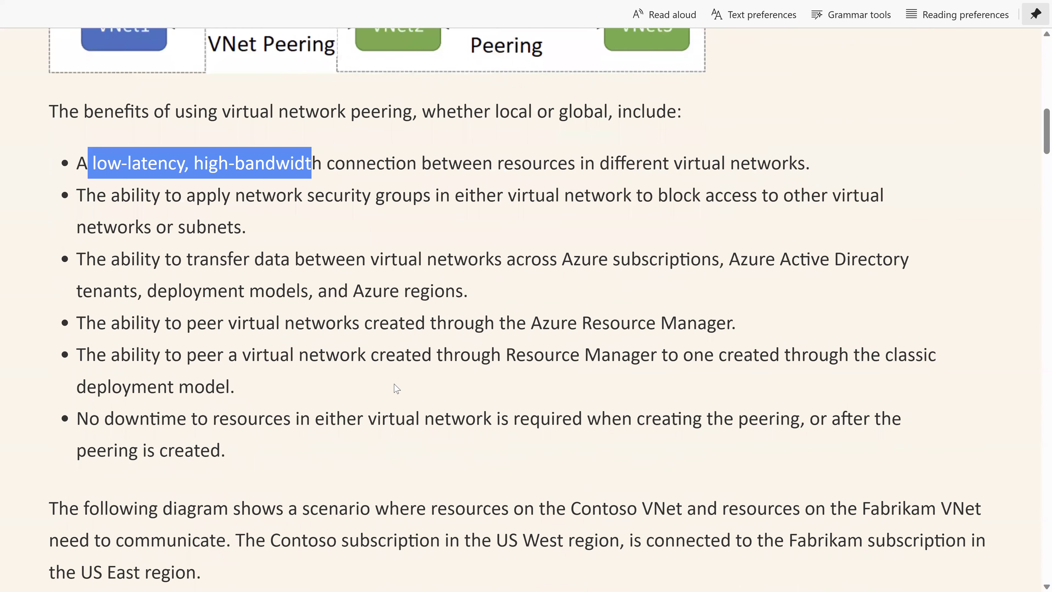
{"action": "left_click_drag", "start_coordinate": [79, 417], "coordinate": [398, 419]}
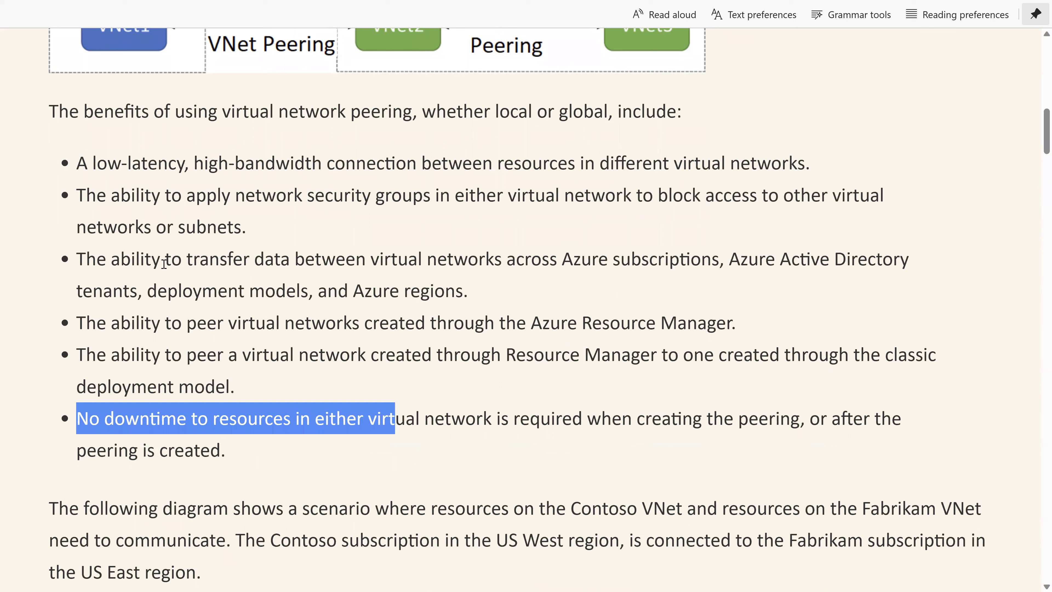
{"action": "left_click_drag", "start_coordinate": [147, 290], "coordinate": [269, 348]}
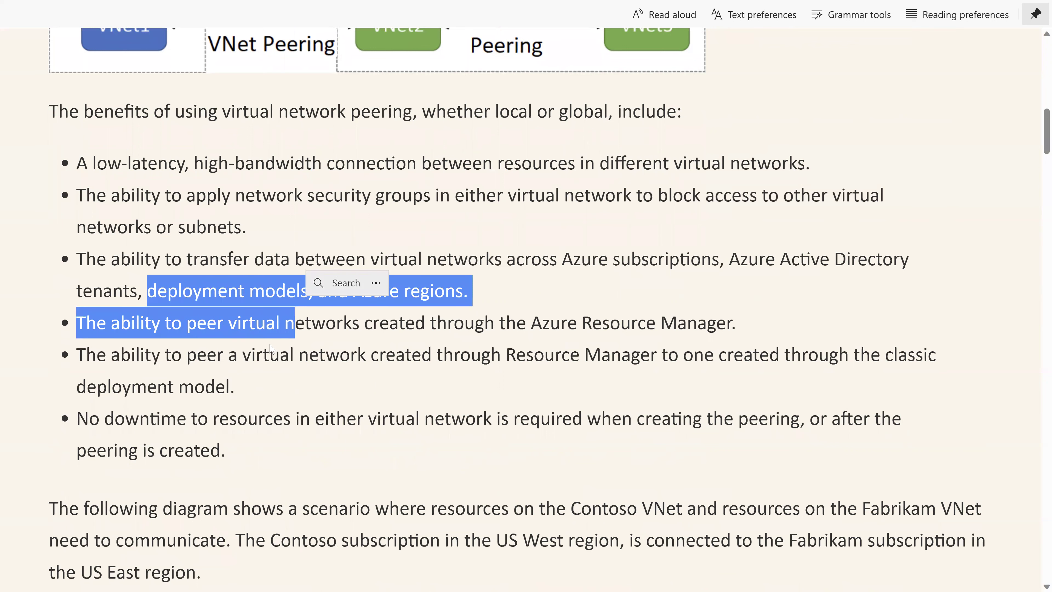
{"action": "left_click", "coordinate": [190, 362]}
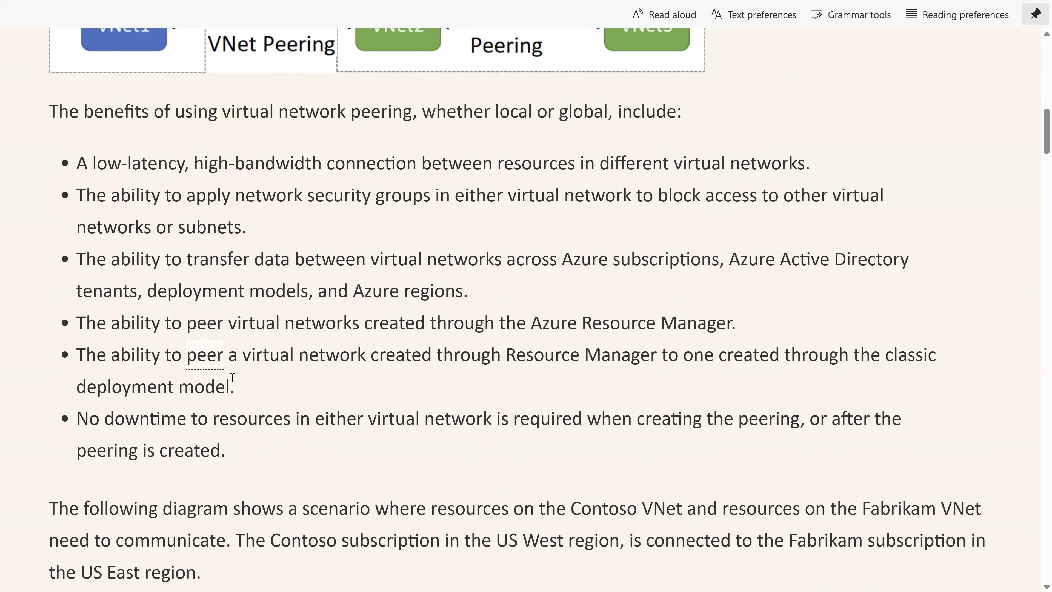
{"action": "left_click", "coordinate": [211, 364]}
{"action": "scroll", "coordinate": [314, 261], "scroll_direction": "up", "scroll_amount": 4}
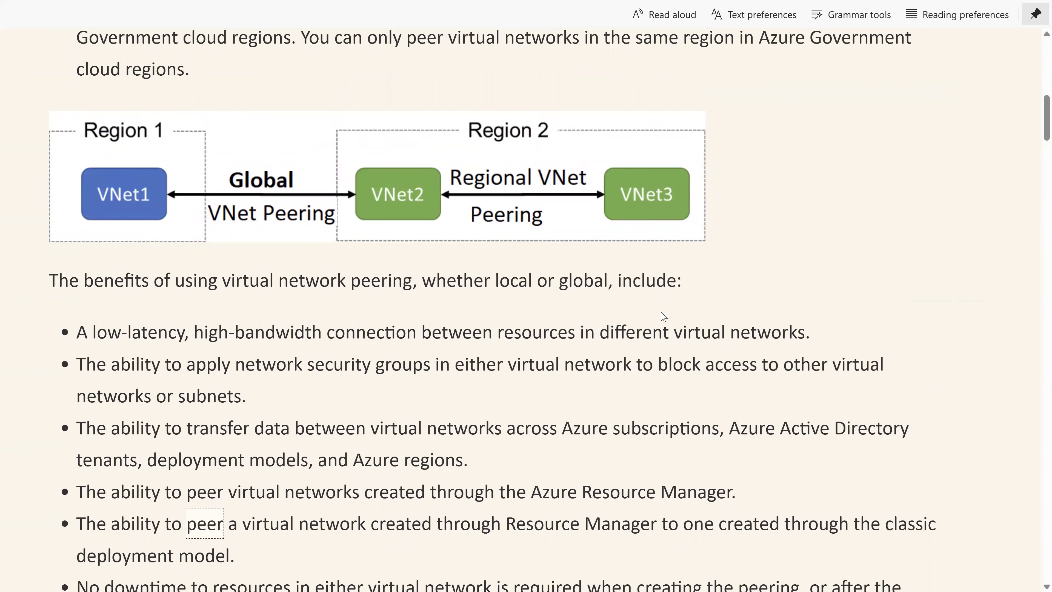
{"action": "scroll", "coordinate": [625, 367], "scroll_direction": "down", "scroll_amount": 2}
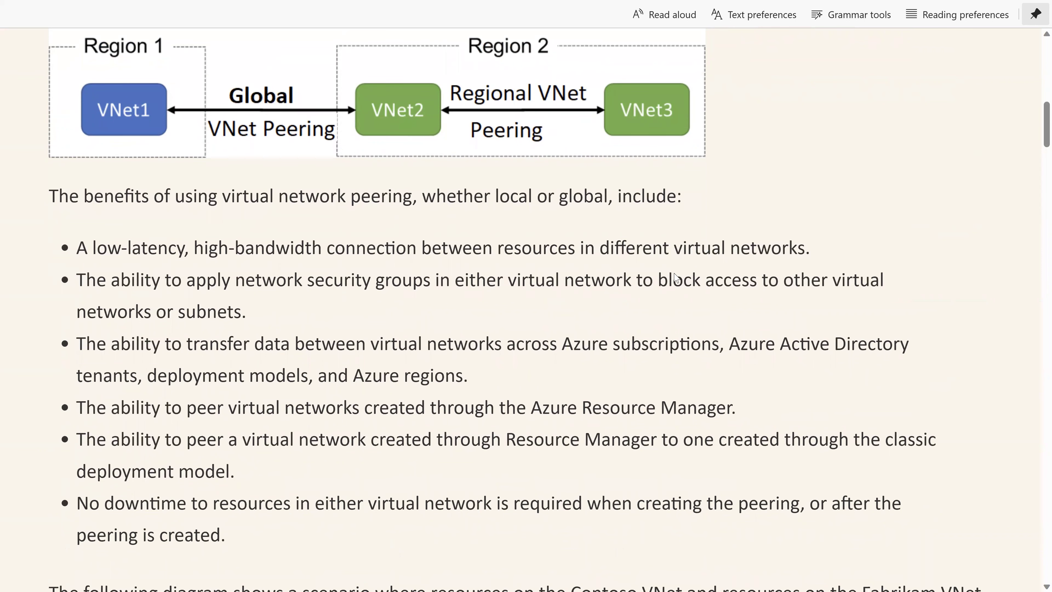
{"action": "scroll", "coordinate": [637, 304], "scroll_direction": "down", "scroll_amount": 1}
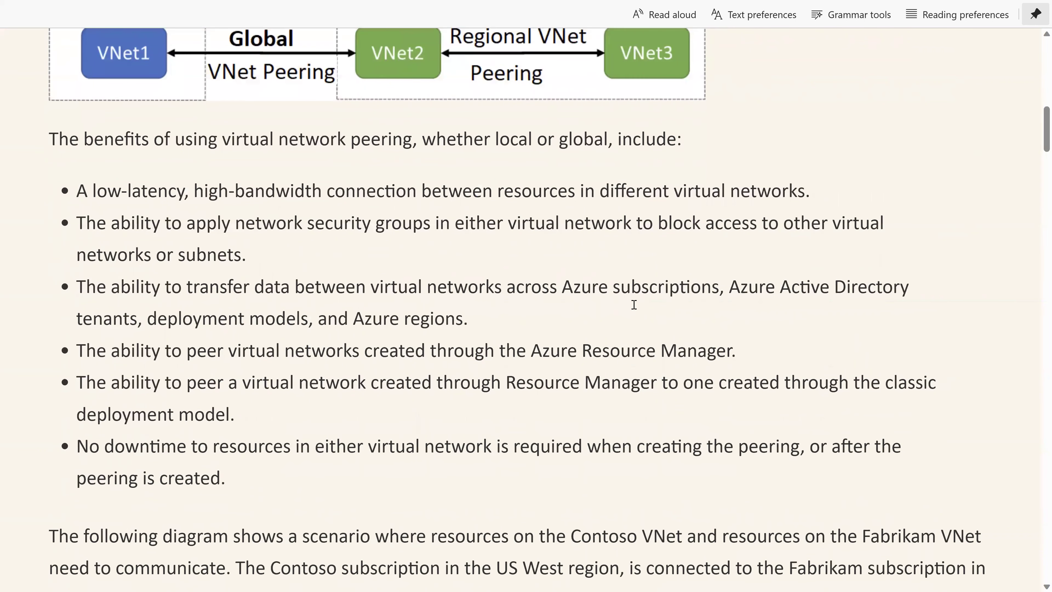
Scroll past the Contoso/Fabrikam diagram and Contoso routes to the Fabrikam effective-routes table.
{"action": "scroll", "coordinate": [636, 309], "scroll_direction": "down", "scroll_amount": 6}
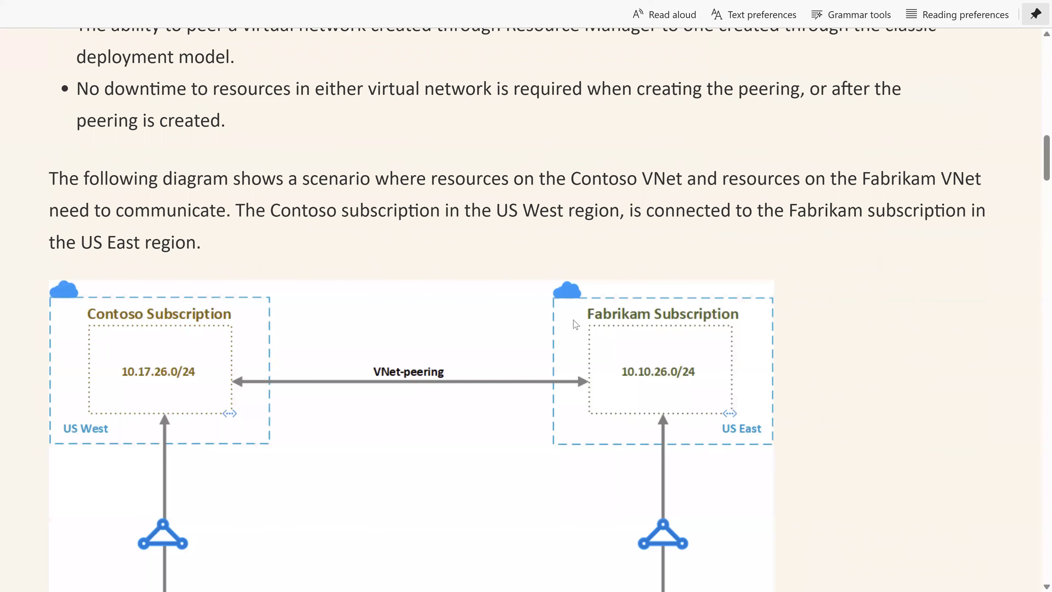
{"action": "scroll", "coordinate": [34, 344], "scroll_direction": "down", "scroll_amount": 3}
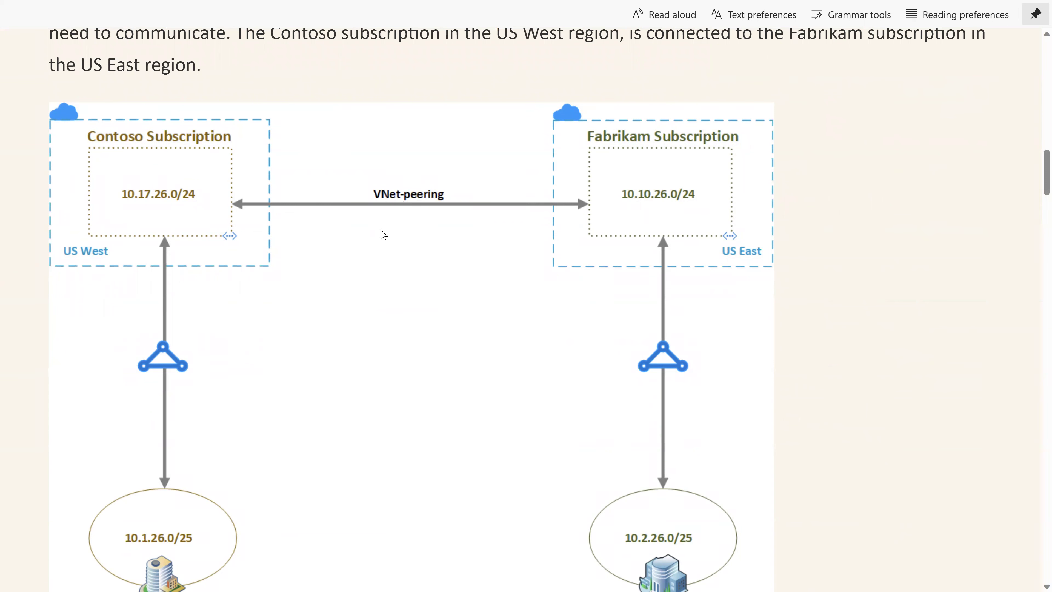
{"action": "scroll", "coordinate": [371, 348], "scroll_direction": "down", "scroll_amount": 2}
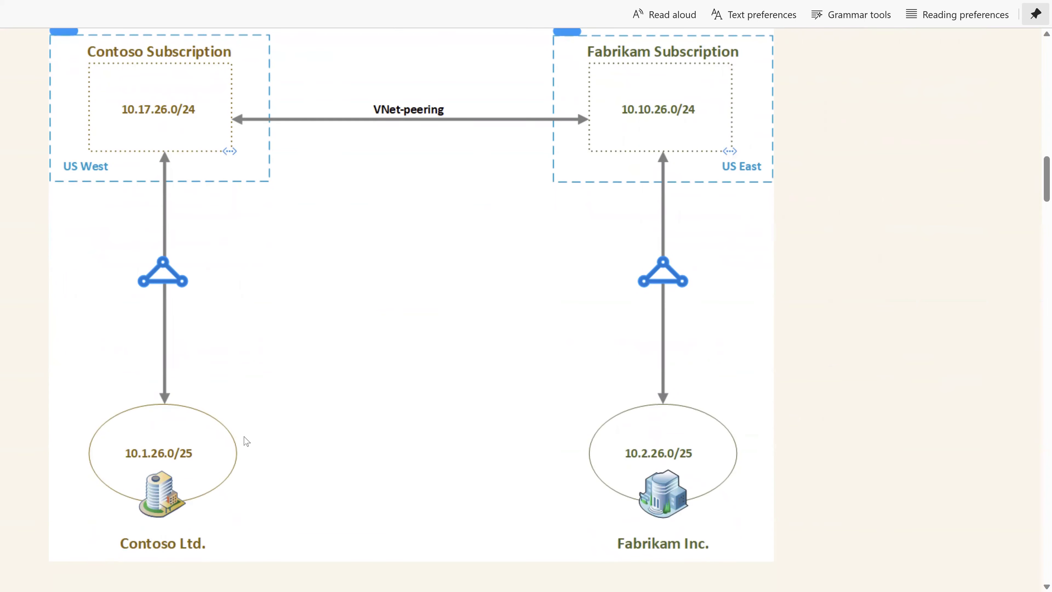
{"action": "scroll", "coordinate": [243, 362], "scroll_direction": "up", "scroll_amount": 2}
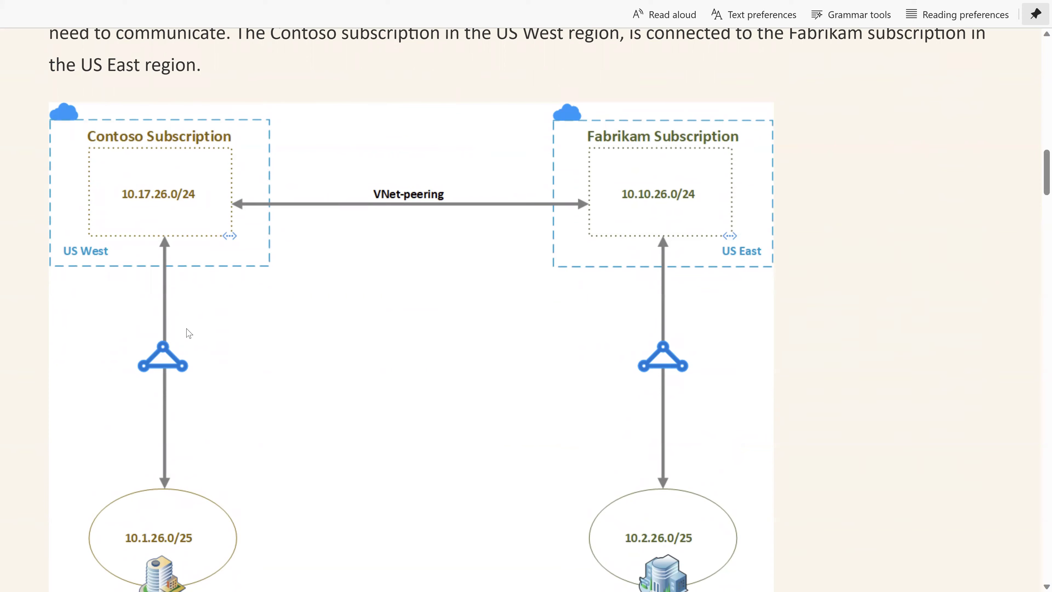
{"action": "scroll", "coordinate": [188, 334], "scroll_direction": "down", "scroll_amount": 4}
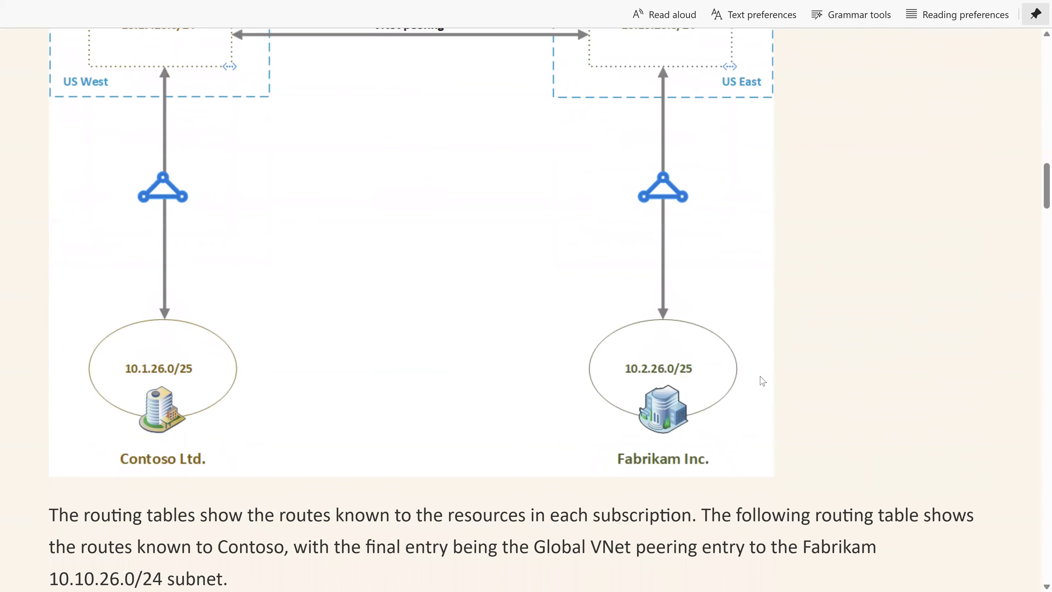
{"action": "scroll", "coordinate": [819, 387], "scroll_direction": "up", "scroll_amount": 2}
{"action": "scroll", "coordinate": [821, 387], "scroll_direction": "up", "scroll_amount": 2}
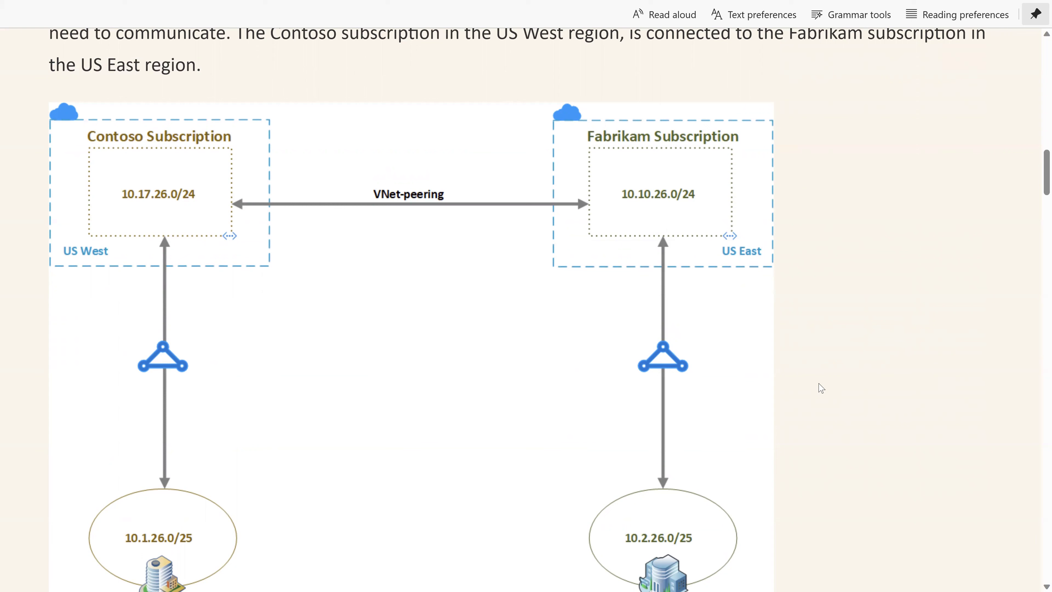
{"action": "scroll", "coordinate": [676, 417], "scroll_direction": "down", "scroll_amount": 2}
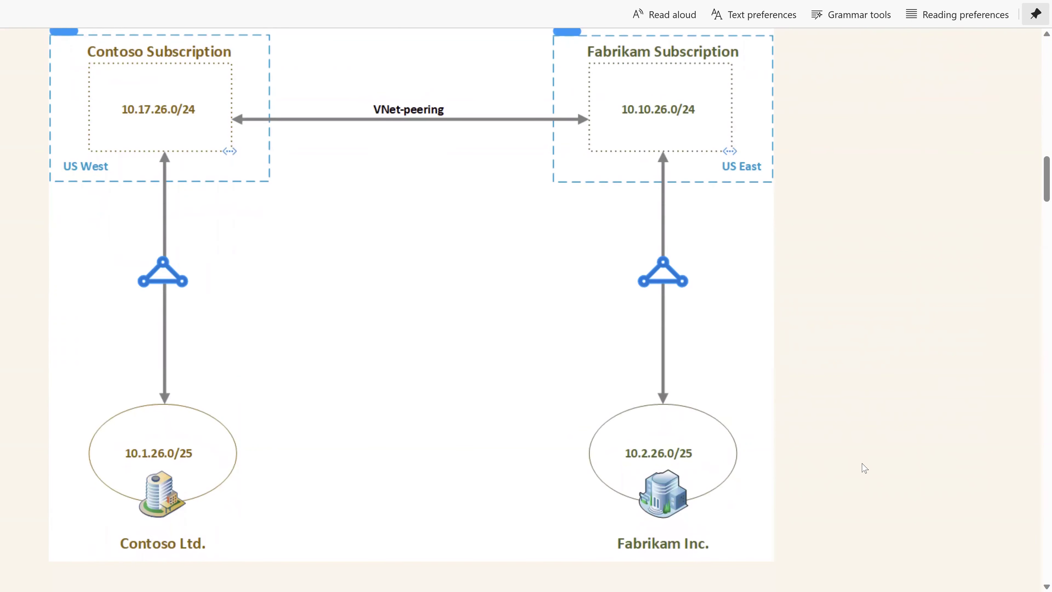
{"action": "scroll", "coordinate": [864, 467], "scroll_direction": "down", "scroll_amount": 5}
{"action": "scroll", "coordinate": [865, 468], "scroll_direction": "down", "scroll_amount": 4}
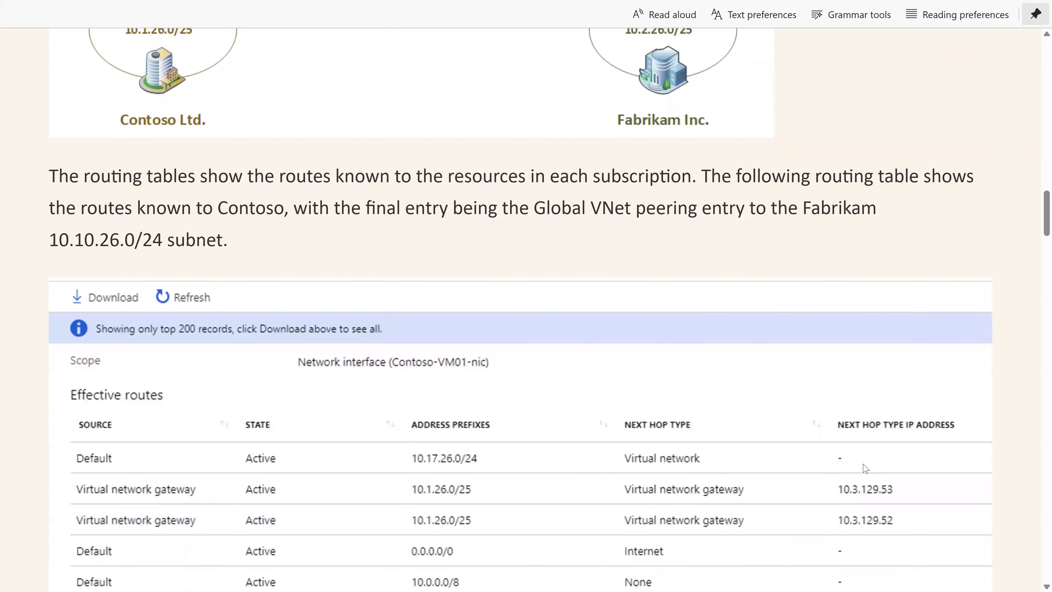
{"action": "scroll", "coordinate": [864, 468], "scroll_direction": "down", "scroll_amount": 4}
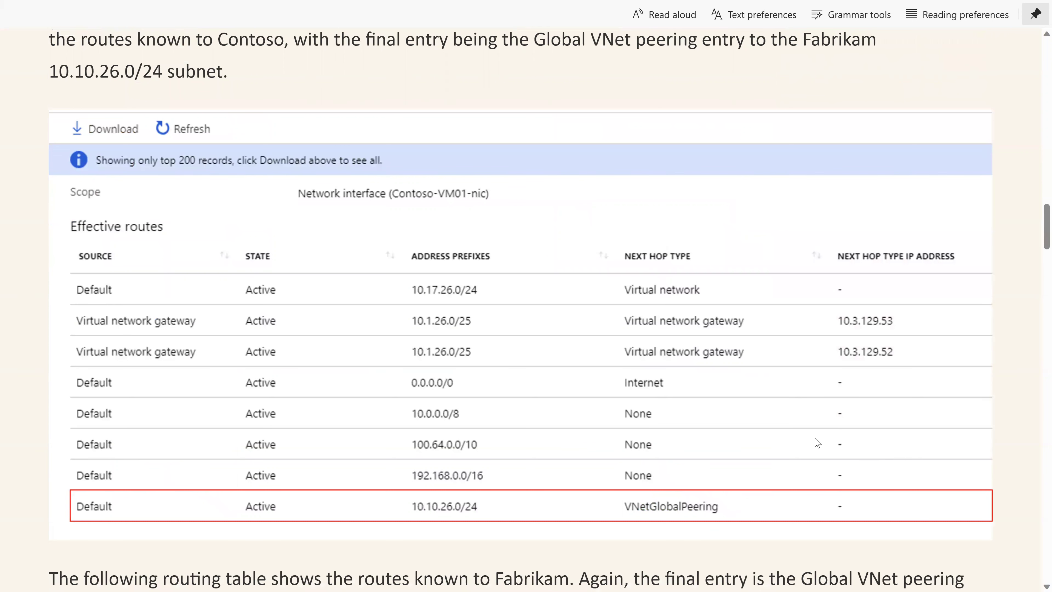
{"action": "scroll", "coordinate": [817, 442], "scroll_direction": "down", "scroll_amount": 3}
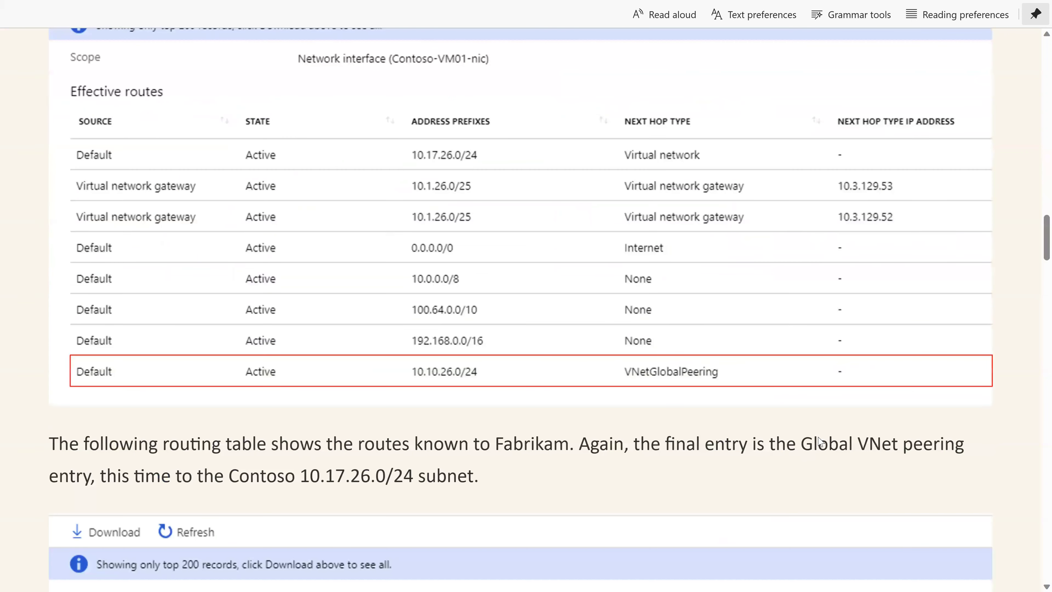
{"action": "scroll", "coordinate": [819, 442], "scroll_direction": "down", "scroll_amount": 7}
{"action": "scroll", "coordinate": [820, 441], "scroll_direction": "down", "scroll_amount": 6}
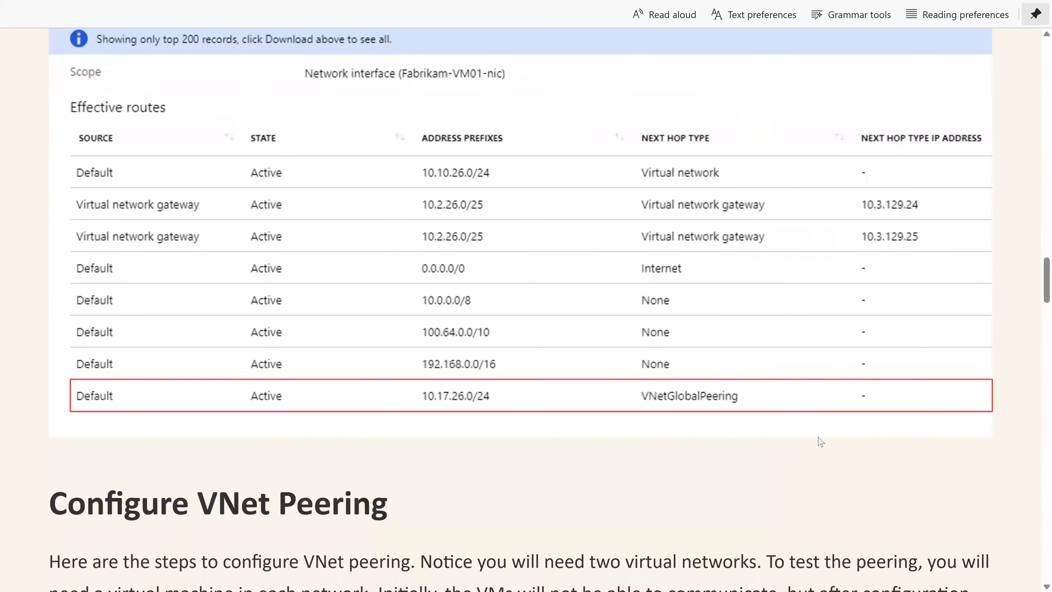
{"action": "scroll", "coordinate": [820, 441], "scroll_direction": "down", "scroll_amount": 4}
Scroll to Gateway Transit and Connectivity, briefly highlighting 'point-to-site' in the third use.
{"action": "scroll", "coordinate": [820, 441], "scroll_direction": "down", "scroll_amount": 6}
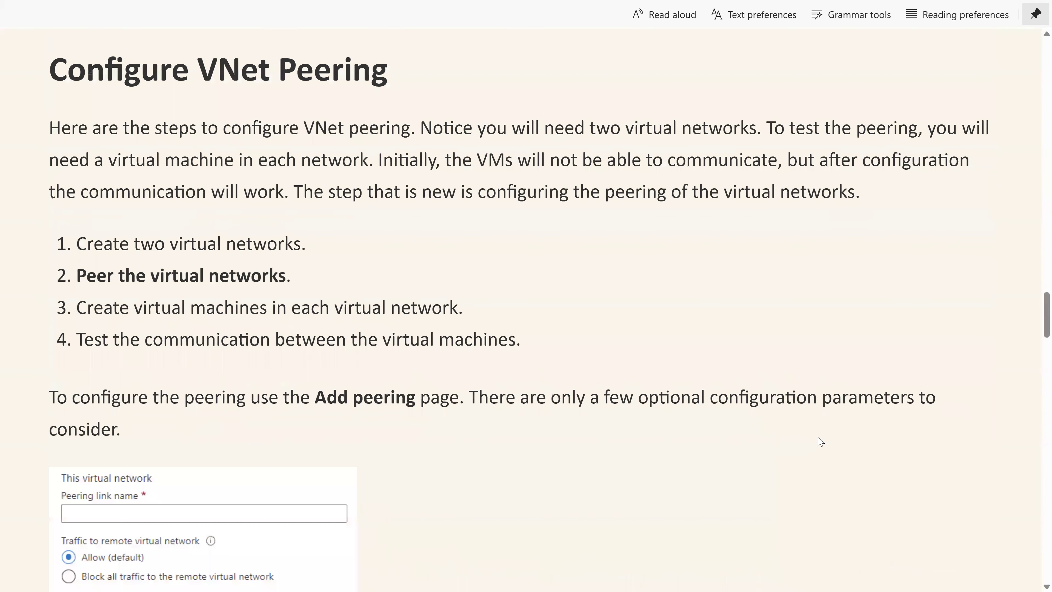
{"action": "scroll", "coordinate": [290, 275], "scroll_direction": "down", "scroll_amount": 1}
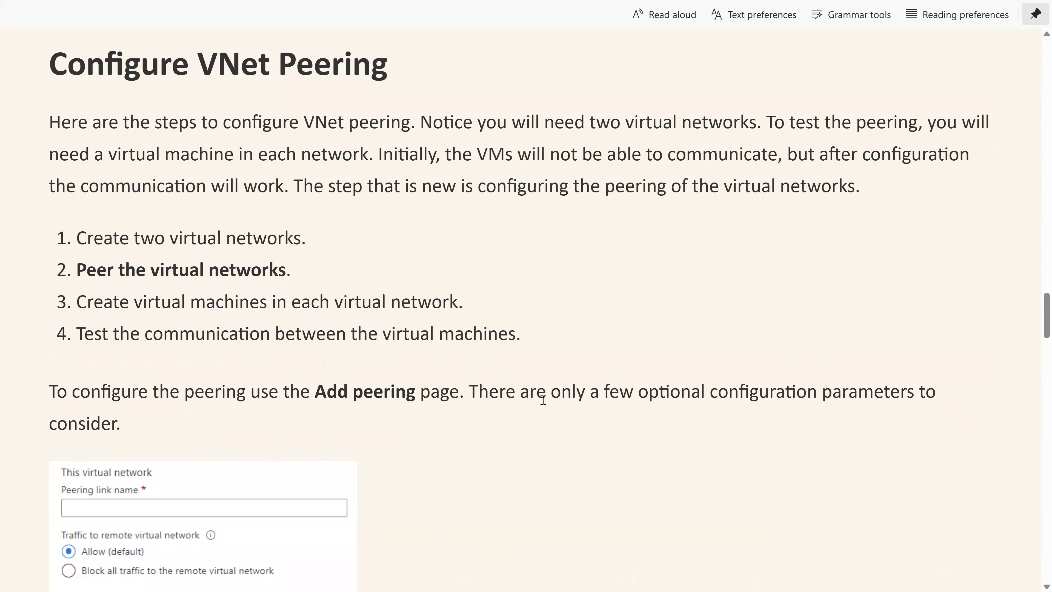
{"action": "scroll", "coordinate": [543, 399], "scroll_direction": "down", "scroll_amount": 8}
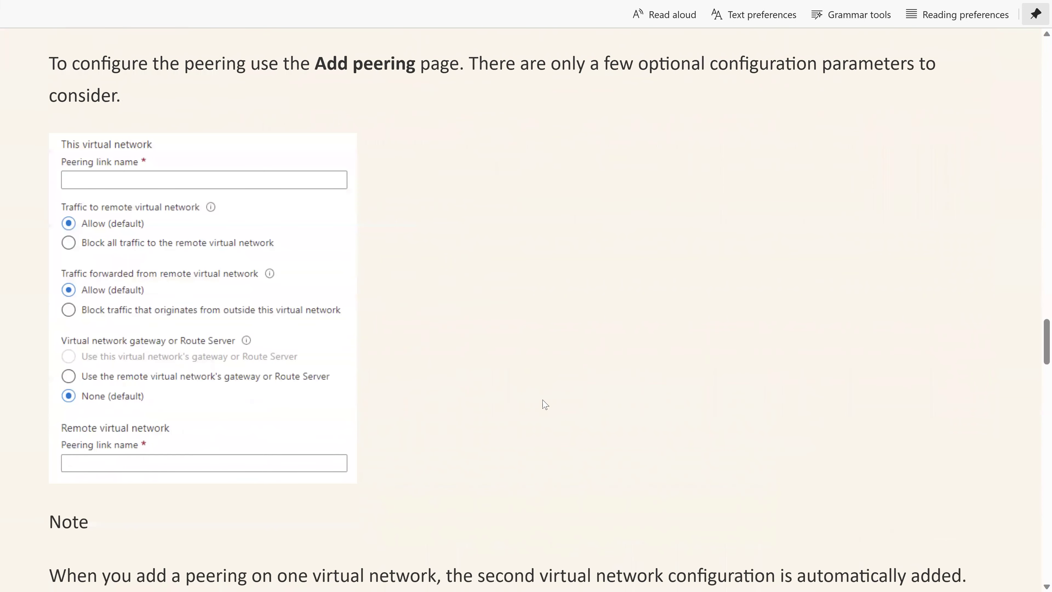
{"action": "scroll", "coordinate": [545, 404], "scroll_direction": "down", "scroll_amount": 6}
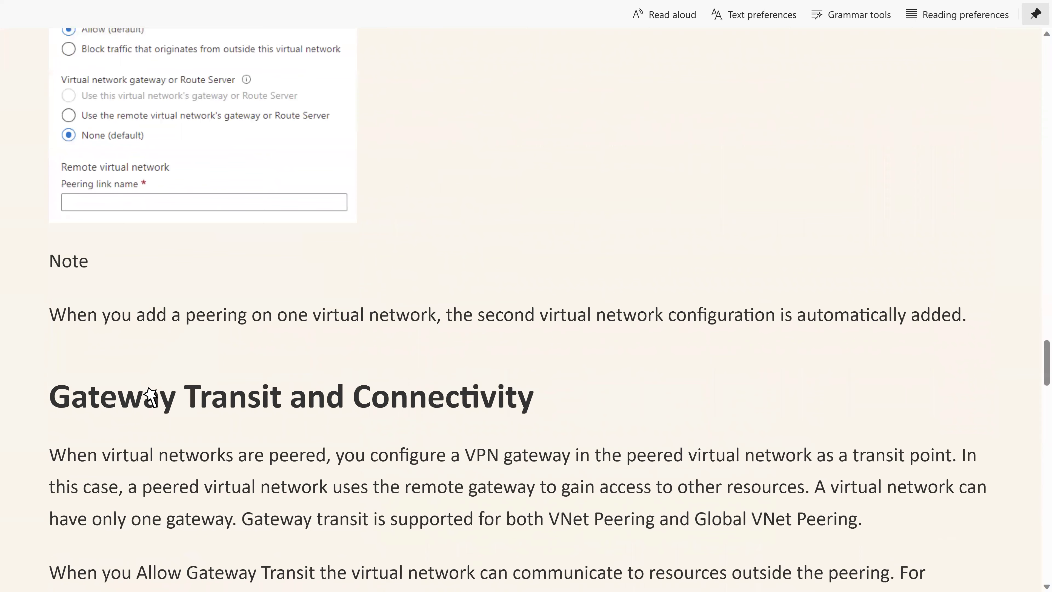
{"action": "scroll", "coordinate": [149, 398], "scroll_direction": "down", "scroll_amount": 6}
{"action": "left_click_drag", "start_coordinate": [228, 399], "coordinate": [225, 465]}
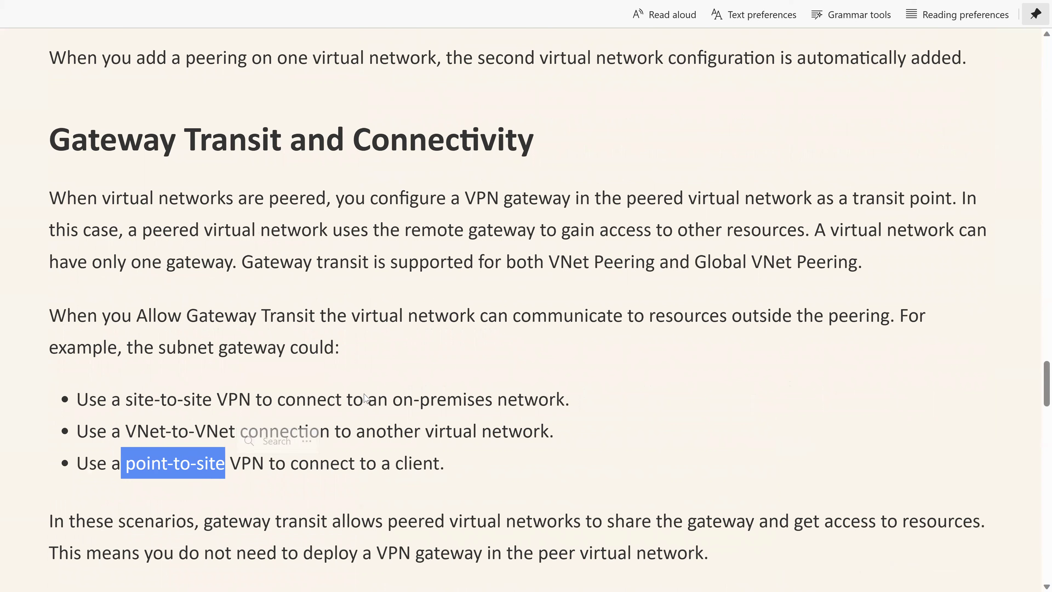
{"action": "left_click", "coordinate": [137, 408]}
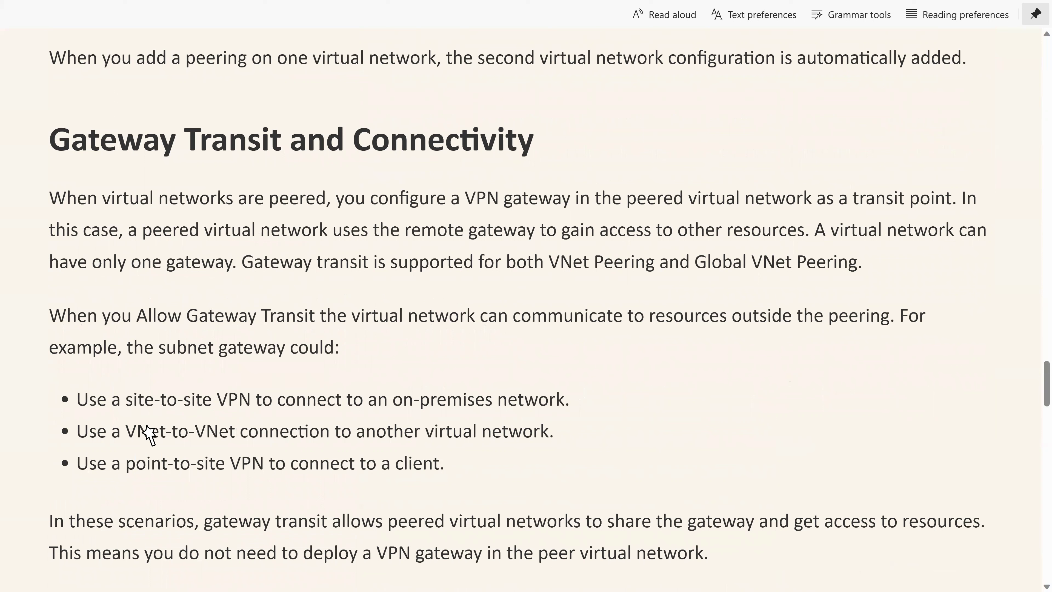
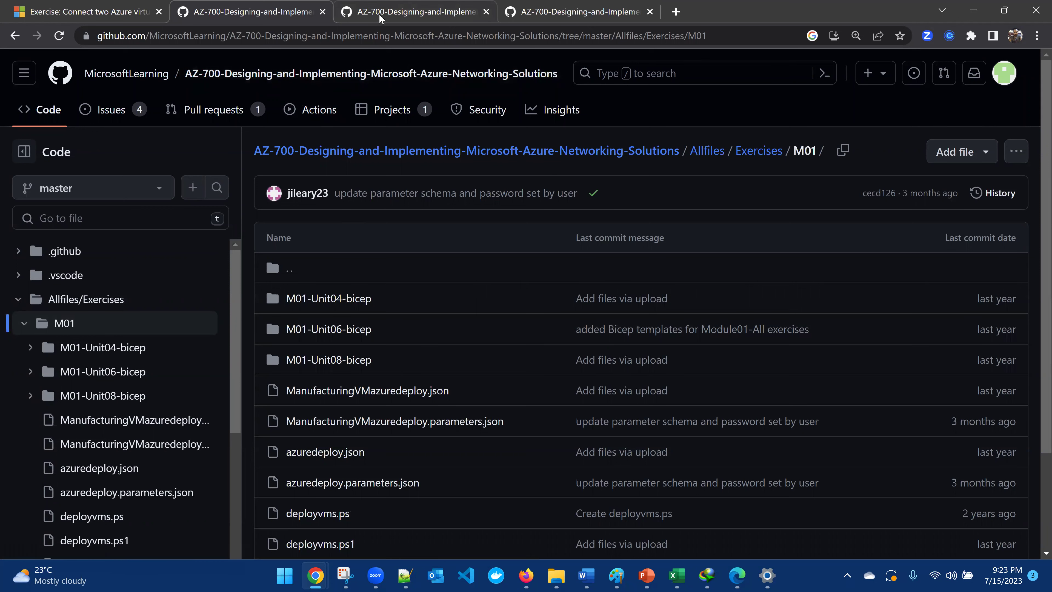
Glance at the lab's architecture diagram, then return to the M01 exercise file listing.
{"action": "left_click", "coordinate": [79, 15]}
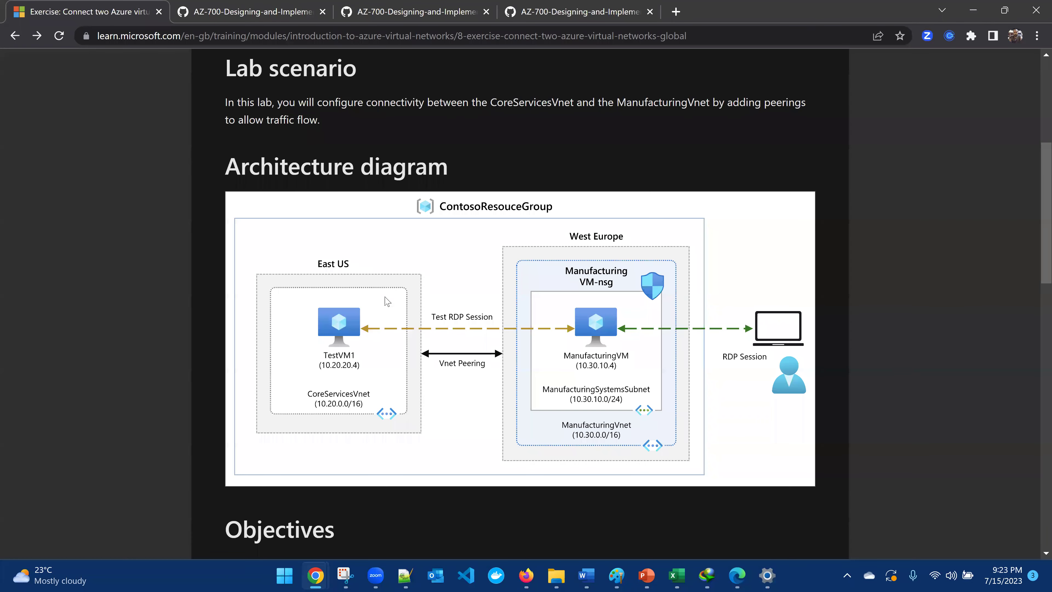
{"action": "left_click", "coordinate": [276, 15]}
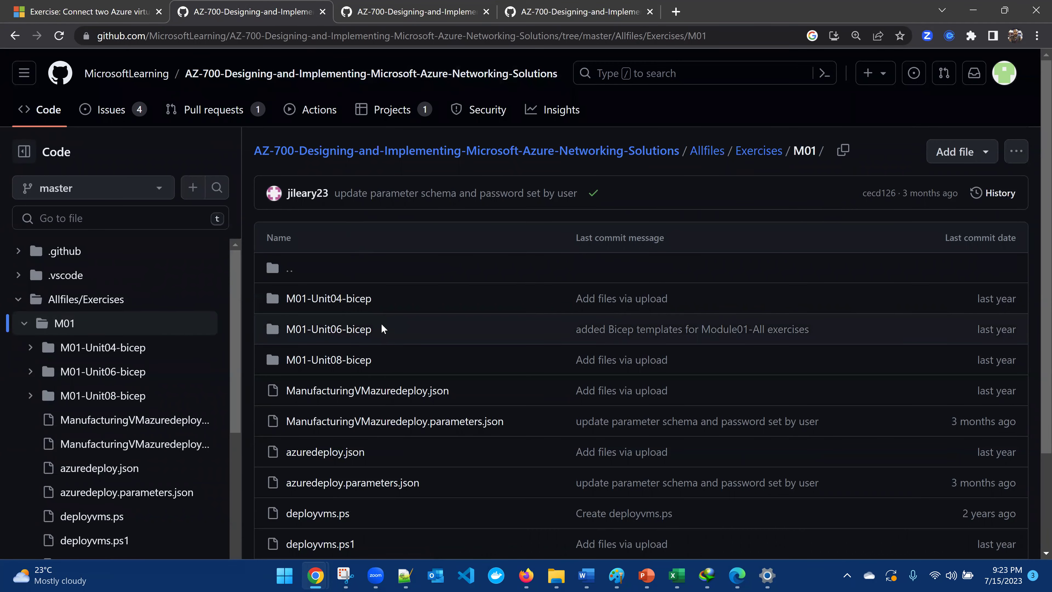
{"action": "scroll", "coordinate": [382, 335], "scroll_direction": "down", "scroll_amount": 1}
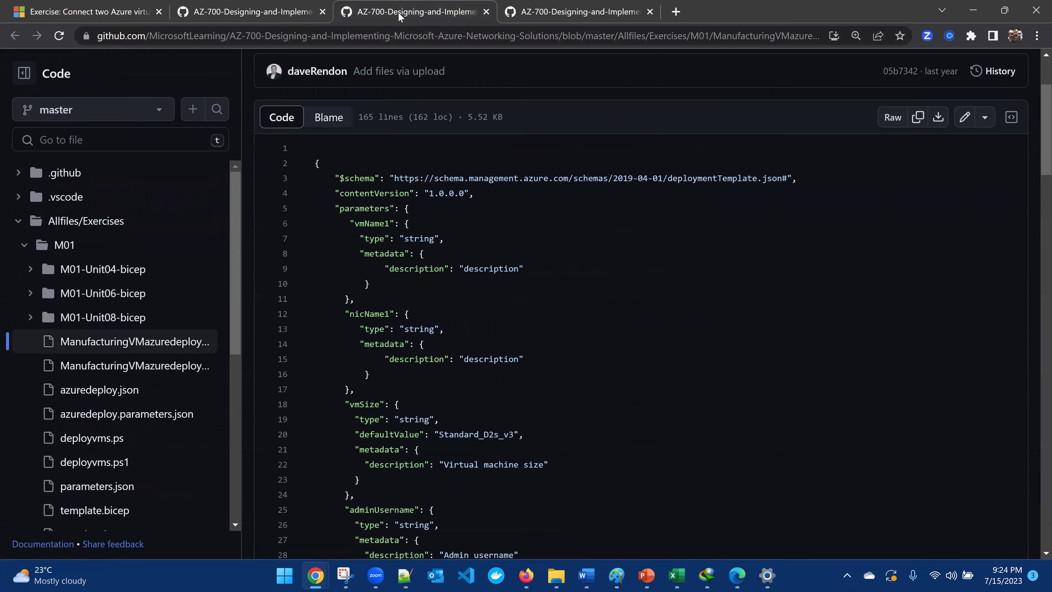
Inspect the parameters file values (vmName1 ManufacturingVM, vmSize Standard_D2as_V5), then return to the template.
{"action": "left_click", "coordinate": [568, 11]}
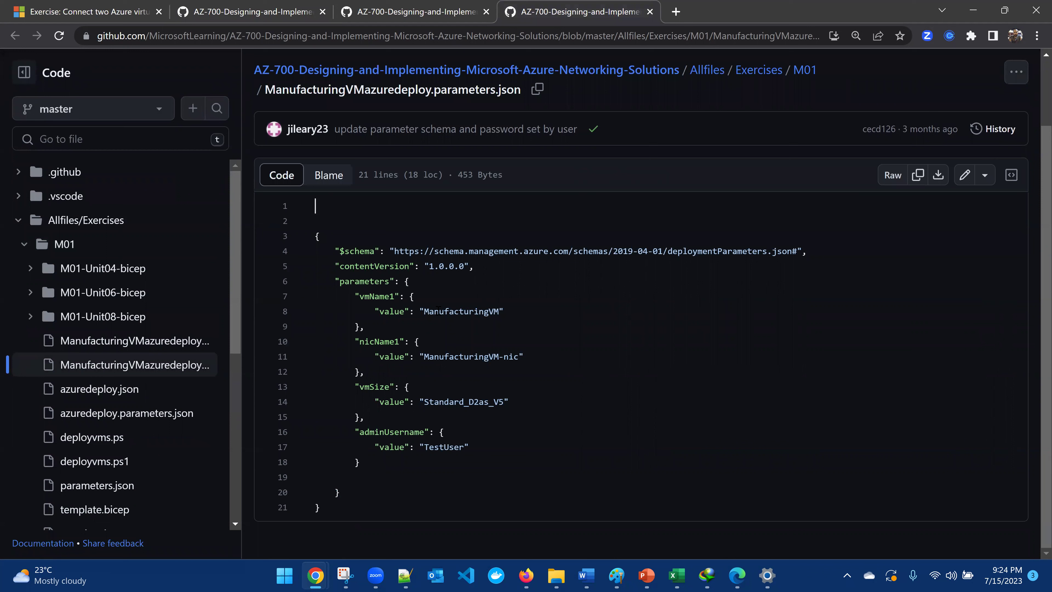
{"action": "left_click_drag", "start_coordinate": [423, 310], "coordinate": [504, 311]}
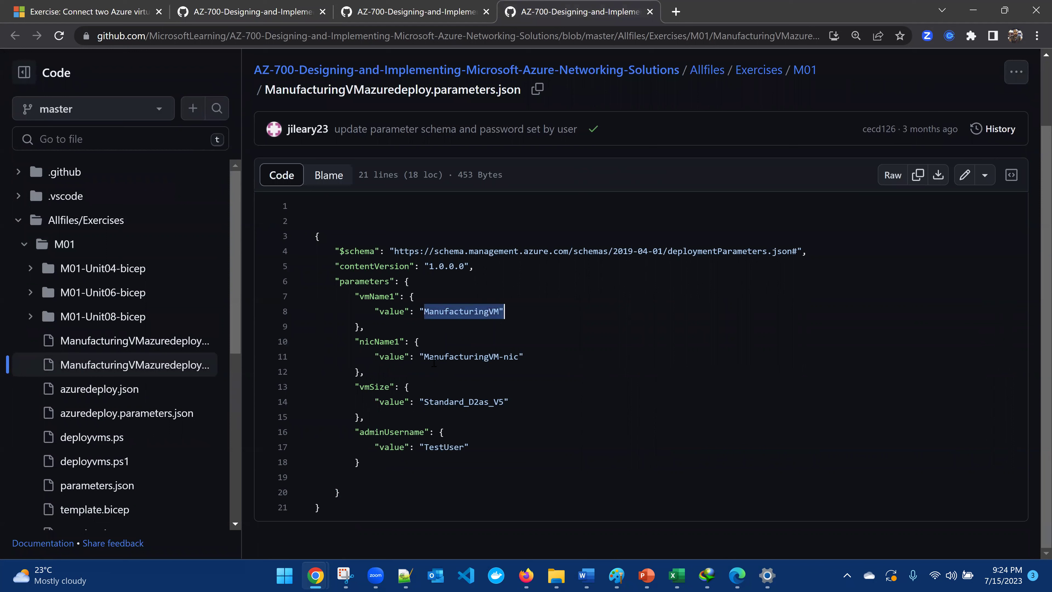
{"action": "left_click_drag", "start_coordinate": [434, 356], "coordinate": [485, 356]}
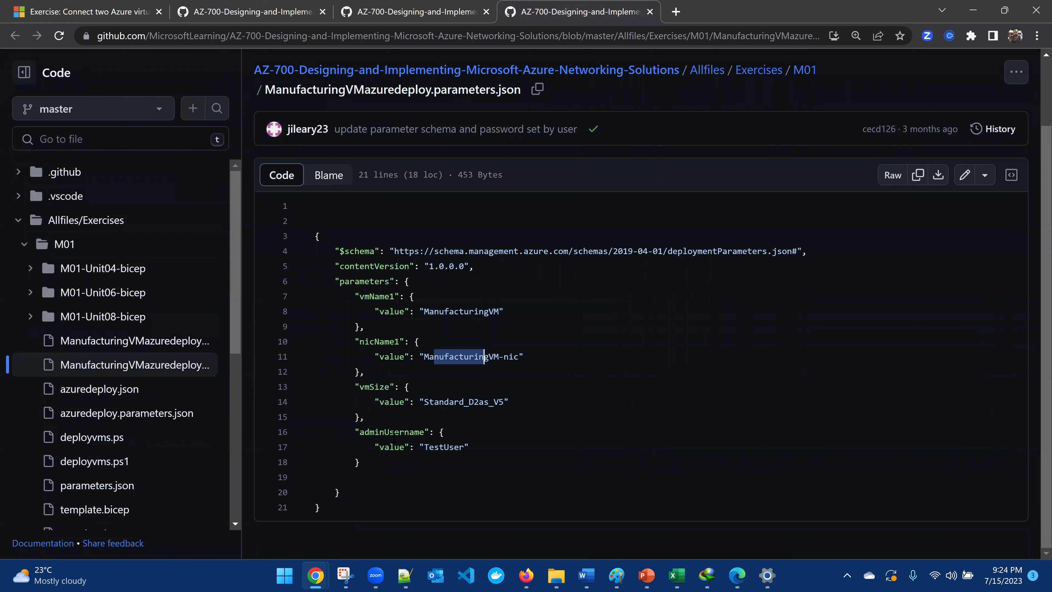
{"action": "left_click_drag", "start_coordinate": [311, 236], "coordinate": [387, 492]}
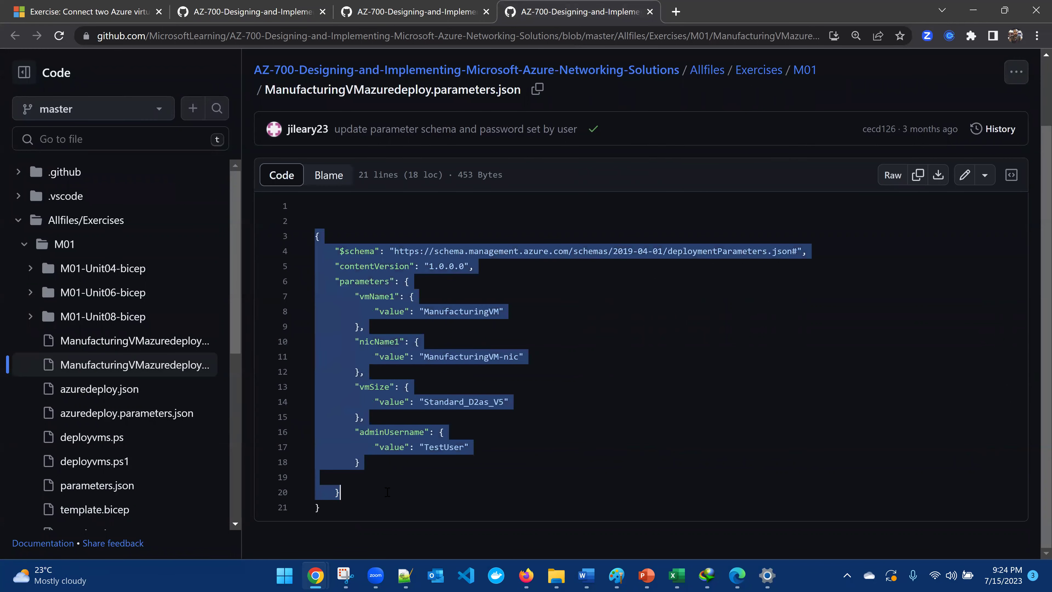
{"action": "left_click", "coordinate": [437, 15]}
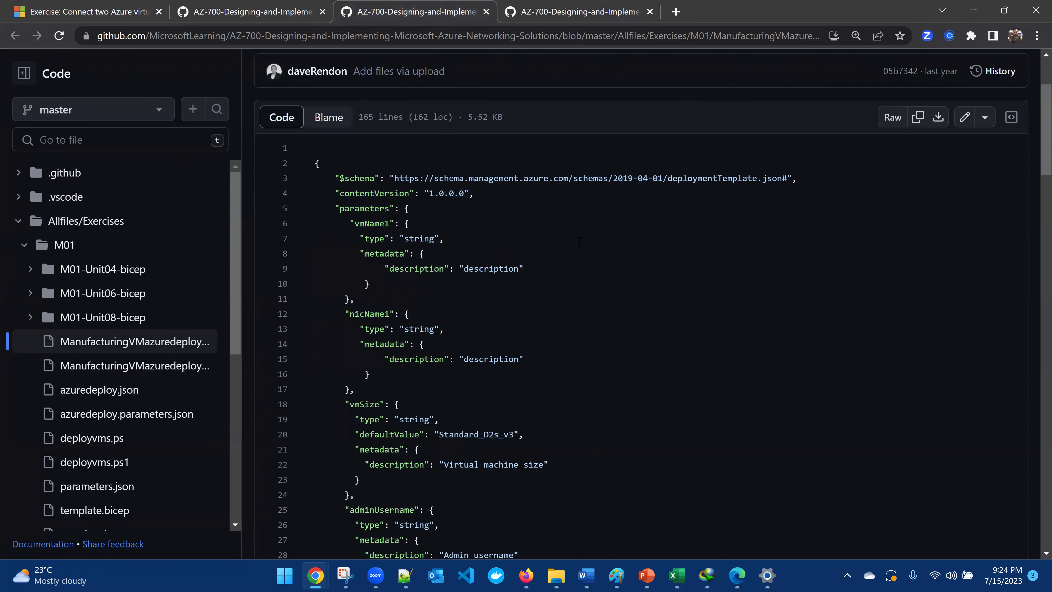
Scroll through the ManufacturingVMazuredeploy.json template and review its metadata references.
{"action": "scroll", "coordinate": [630, 363], "scroll_direction": "down", "scroll_amount": 2}
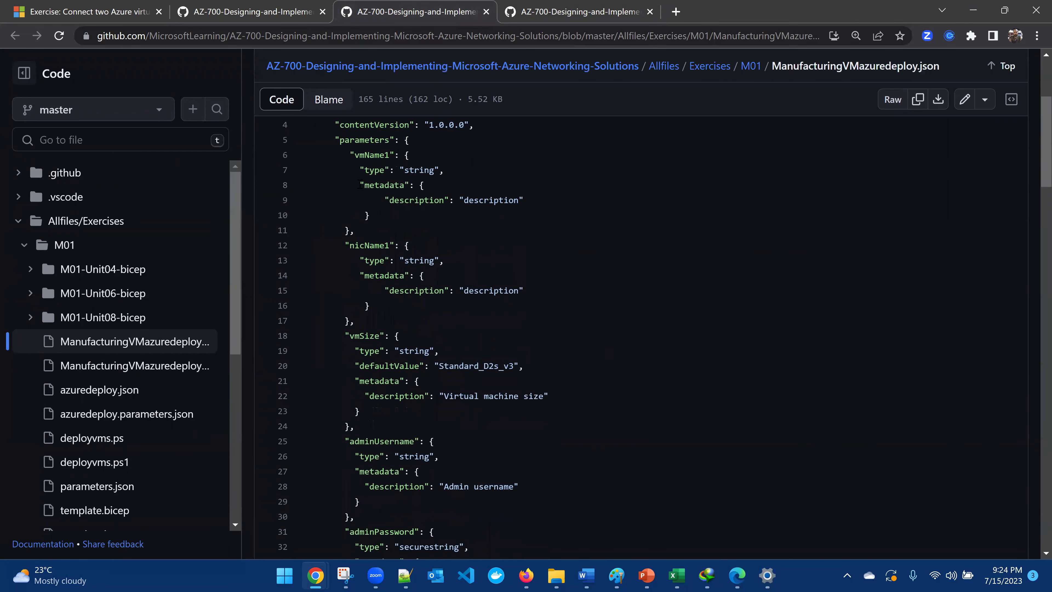
{"action": "left_click", "coordinate": [364, 184]}
{"action": "scroll", "coordinate": [667, 246], "scroll_direction": "down", "scroll_amount": 2}
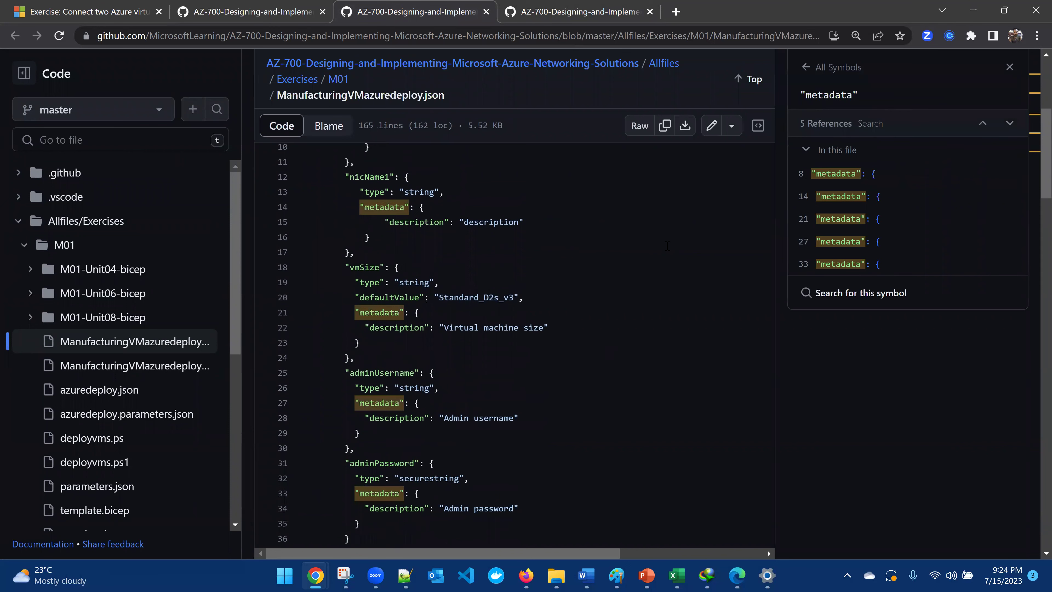
{"action": "scroll", "coordinate": [522, 316], "scroll_direction": "down", "scroll_amount": 3}
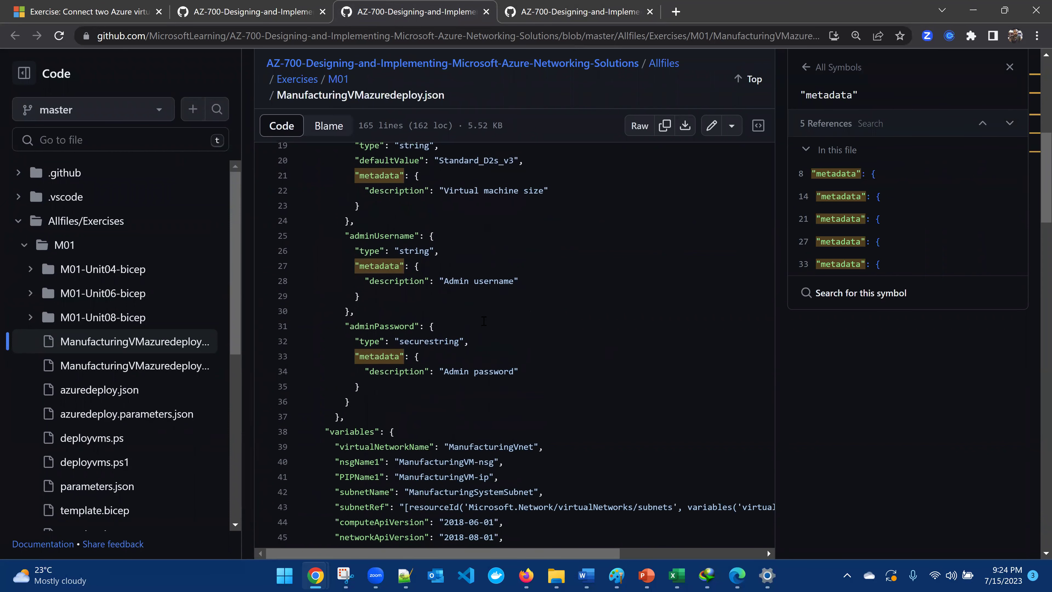
{"action": "scroll", "coordinate": [471, 344], "scroll_direction": "down", "scroll_amount": 3}
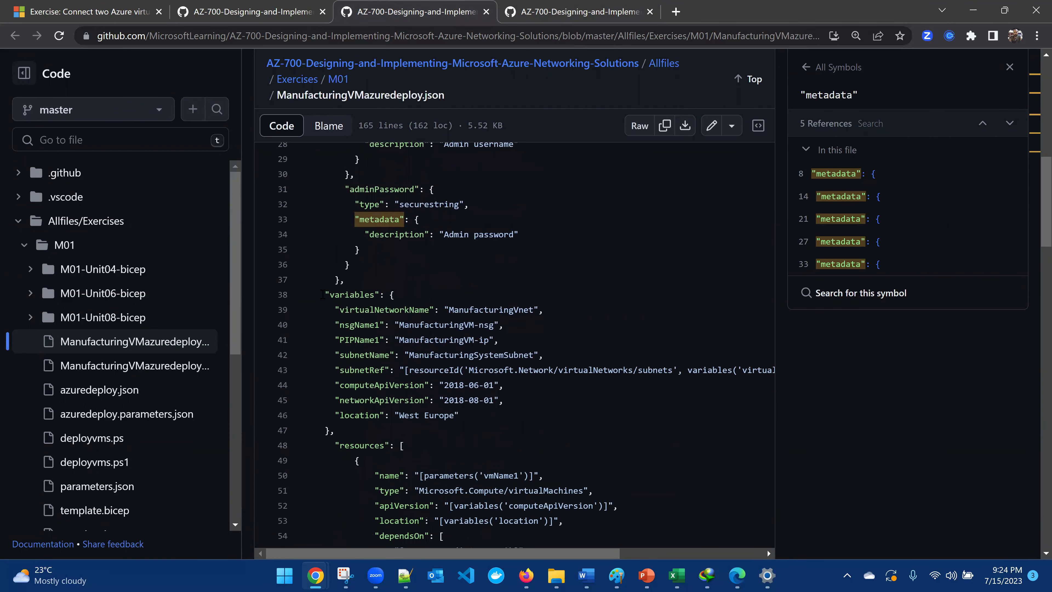
{"action": "scroll", "coordinate": [399, 419], "scroll_direction": "down", "scroll_amount": 2}
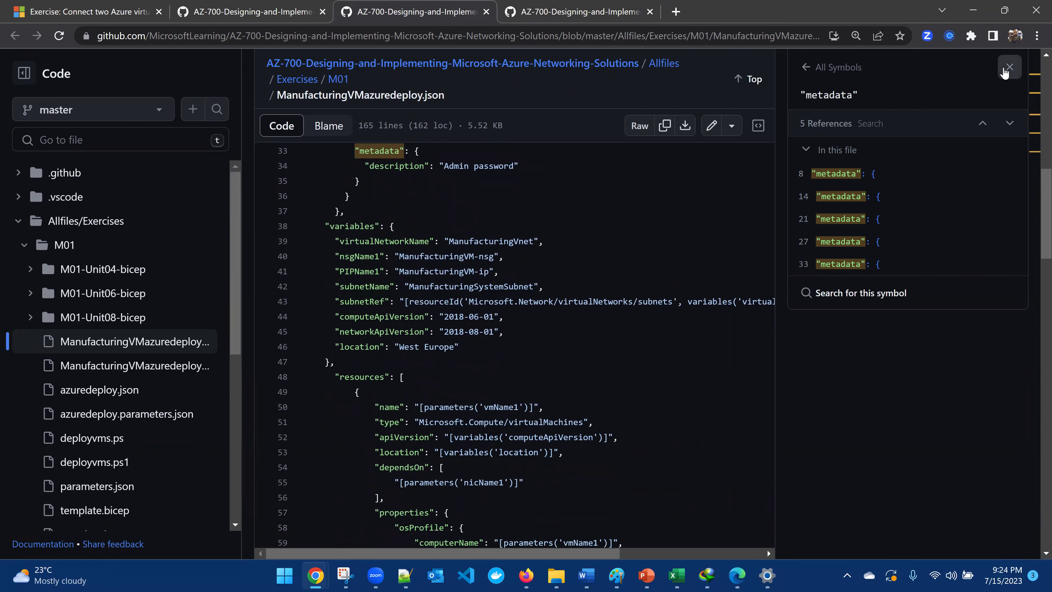
{"action": "key", "text": "Escape"}
{"action": "scroll", "coordinate": [594, 265], "scroll_direction": "up", "scroll_amount": 9}
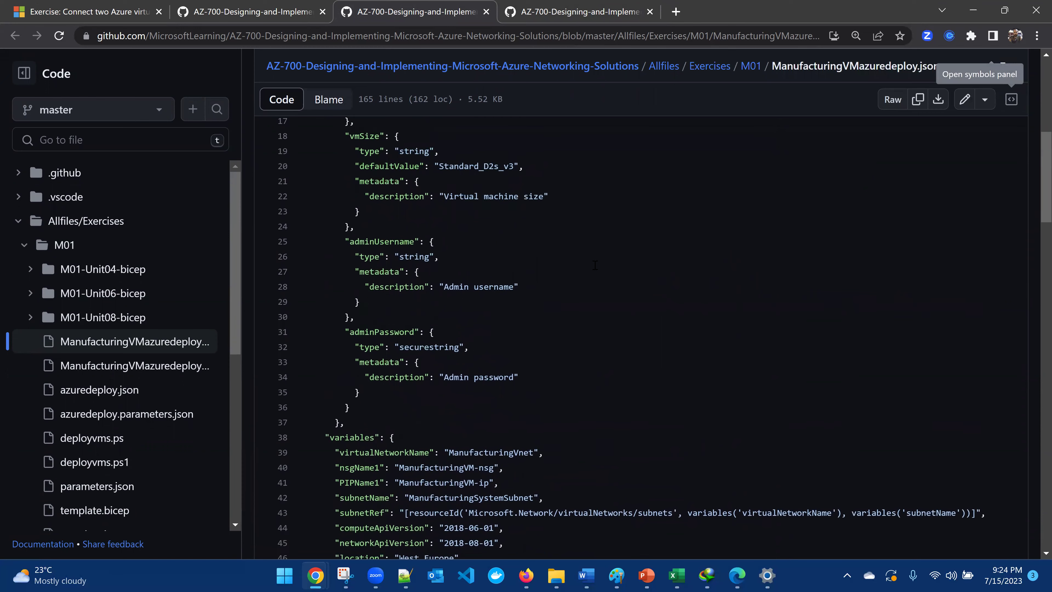
Zoom the GitHub page in twice and read further through the template.
{"action": "key", "text": "ctrl+plus"}
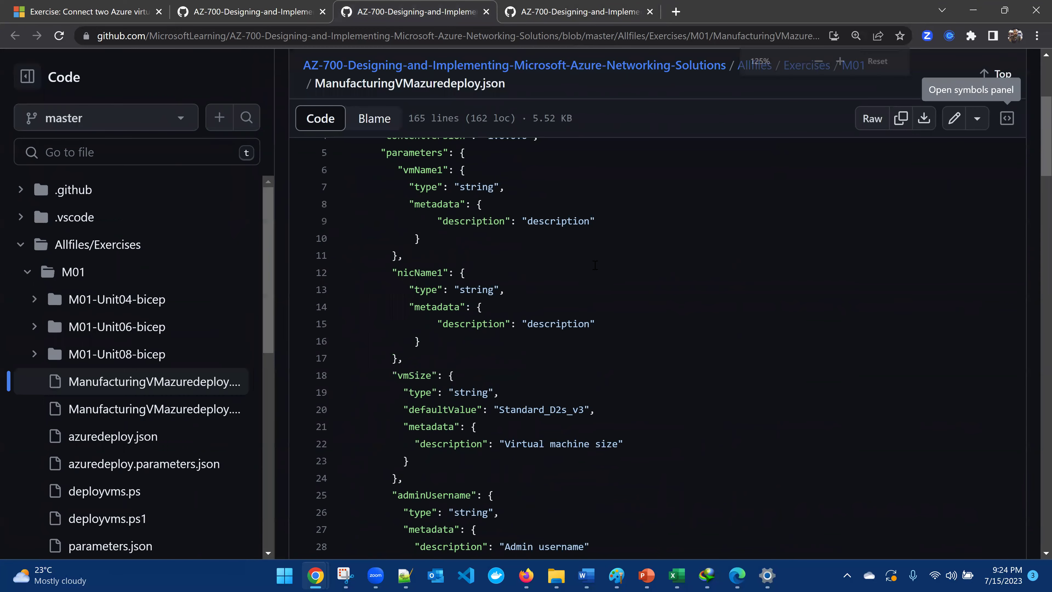
{"action": "scroll", "coordinate": [705, 327], "scroll_direction": "up", "scroll_amount": 2}
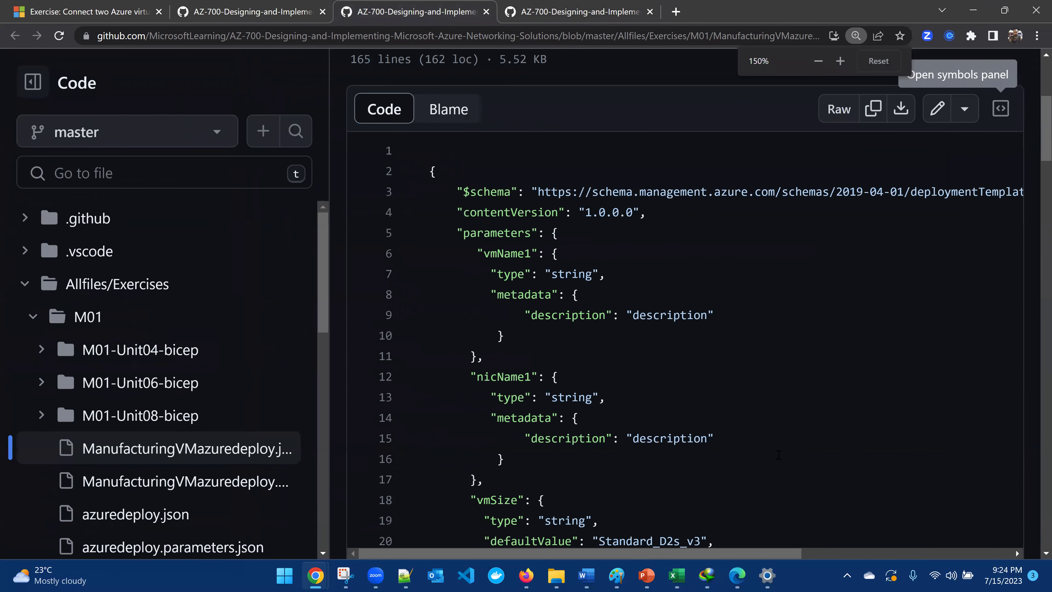
{"action": "key", "text": "ctrl+plus"}
{"action": "scroll", "coordinate": [588, 301], "scroll_direction": "down", "scroll_amount": 3}
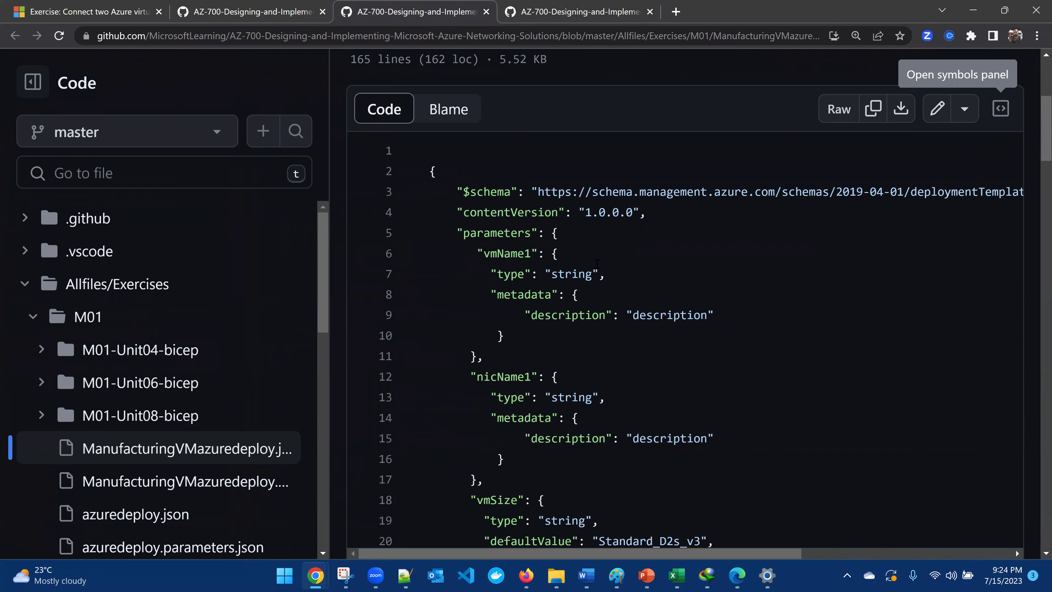
{"action": "scroll", "coordinate": [688, 365], "scroll_direction": "down", "scroll_amount": 6}
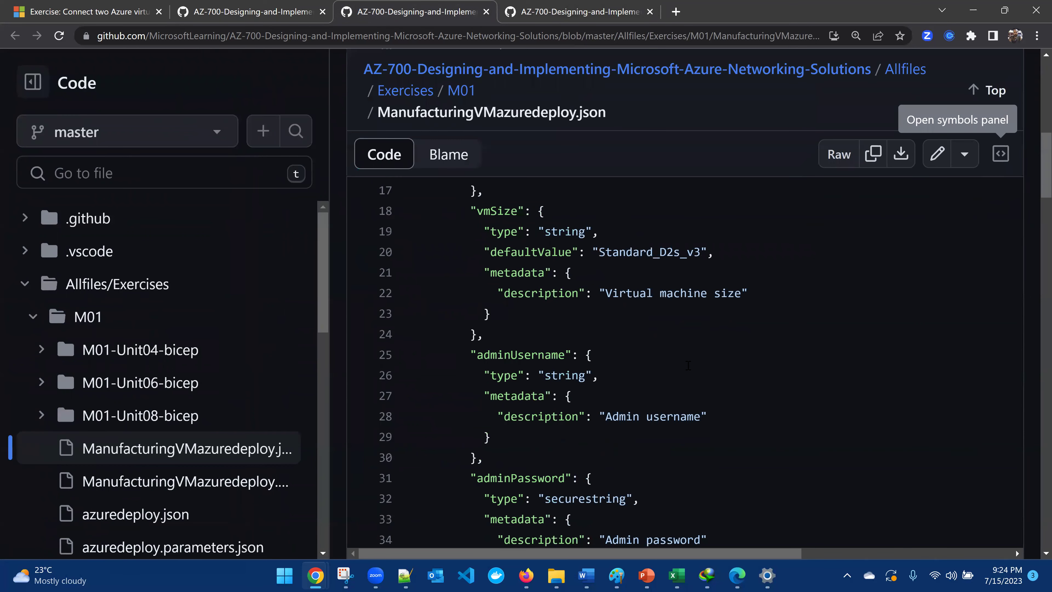
{"action": "scroll", "coordinate": [688, 366], "scroll_direction": "down", "scroll_amount": 8}
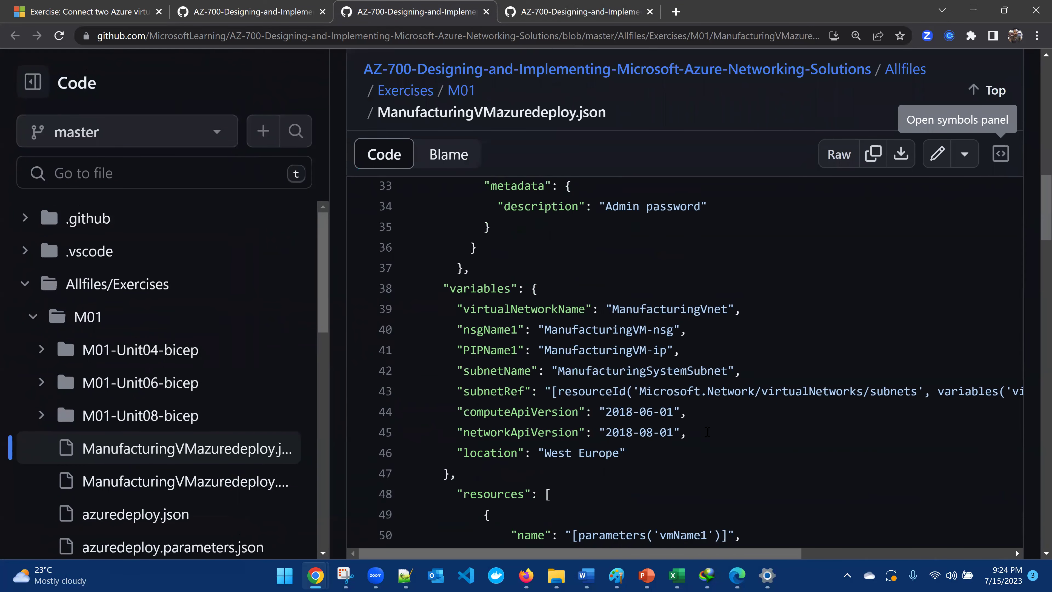
{"action": "scroll", "coordinate": [574, 309], "scroll_direction": "up", "scroll_amount": 1}
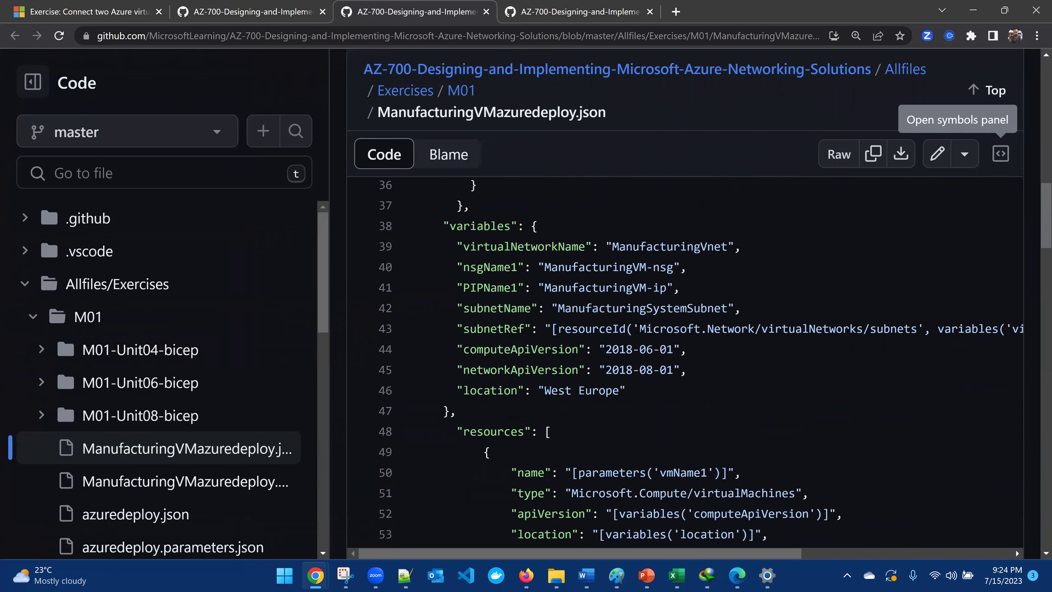
{"action": "scroll", "coordinate": [665, 379], "scroll_direction": "down", "scroll_amount": 5}
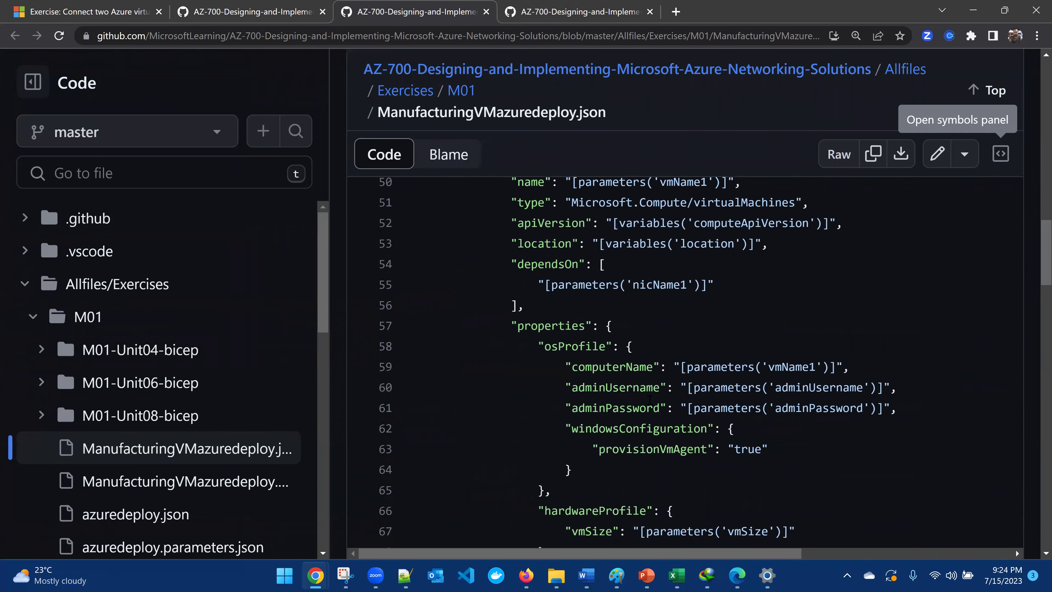
{"action": "scroll", "coordinate": [648, 398], "scroll_direction": "down", "scroll_amount": 5}
{"action": "scroll", "coordinate": [648, 410], "scroll_direction": "down", "scroll_amount": 7}
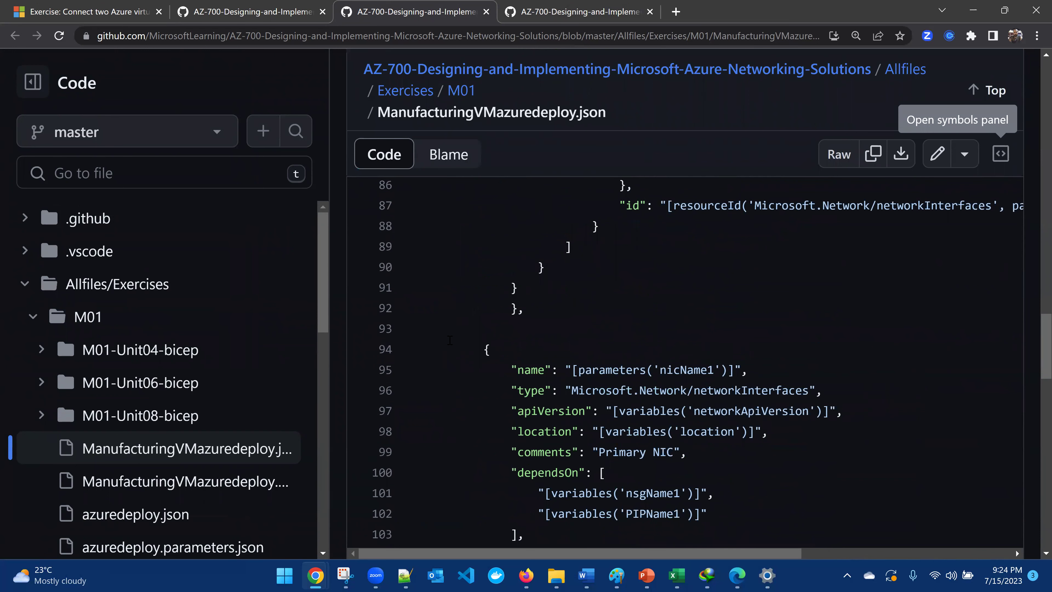
Zoom out to fit more lines, finish reviewing the template, and return to the Learn exercise.
{"action": "key", "text": "ctrl+minus"}
{"action": "key", "text": "ctrl+minus"}
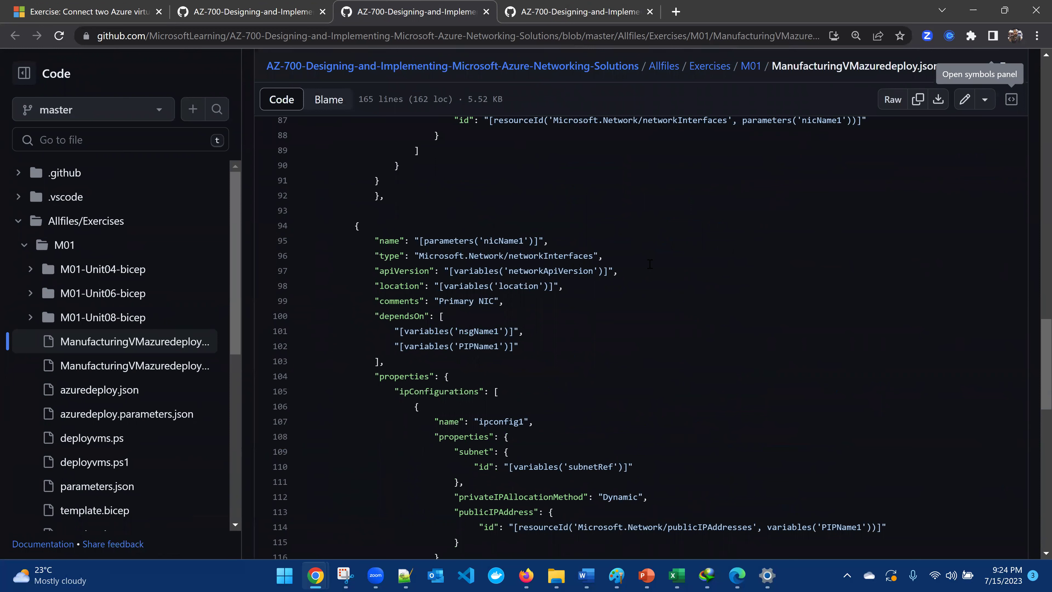
{"action": "scroll", "coordinate": [649, 264], "scroll_direction": "up", "scroll_amount": 20}
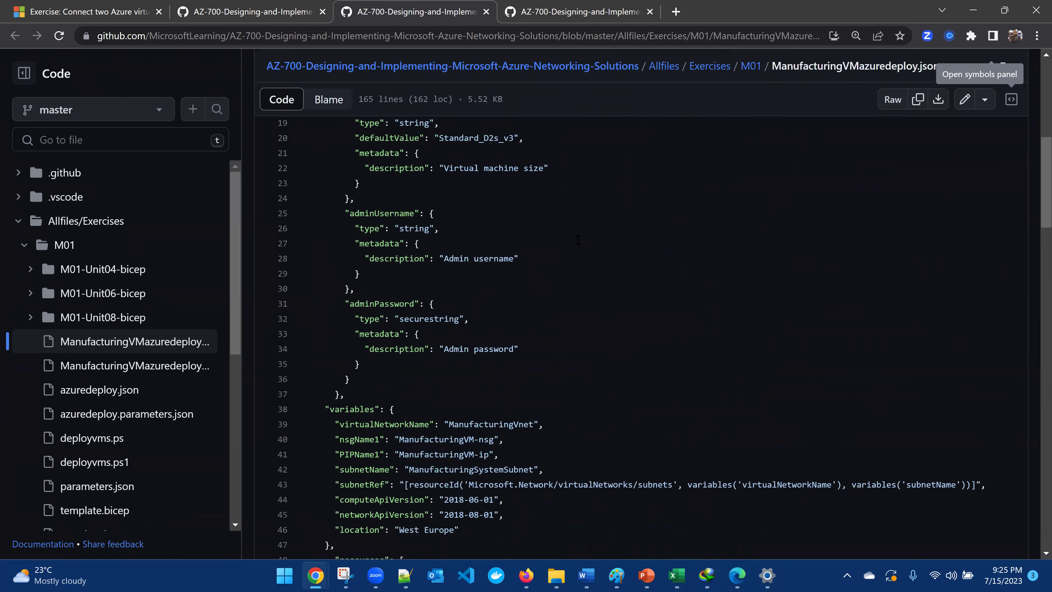
{"action": "scroll", "coordinate": [578, 241], "scroll_direction": "down", "scroll_amount": 15}
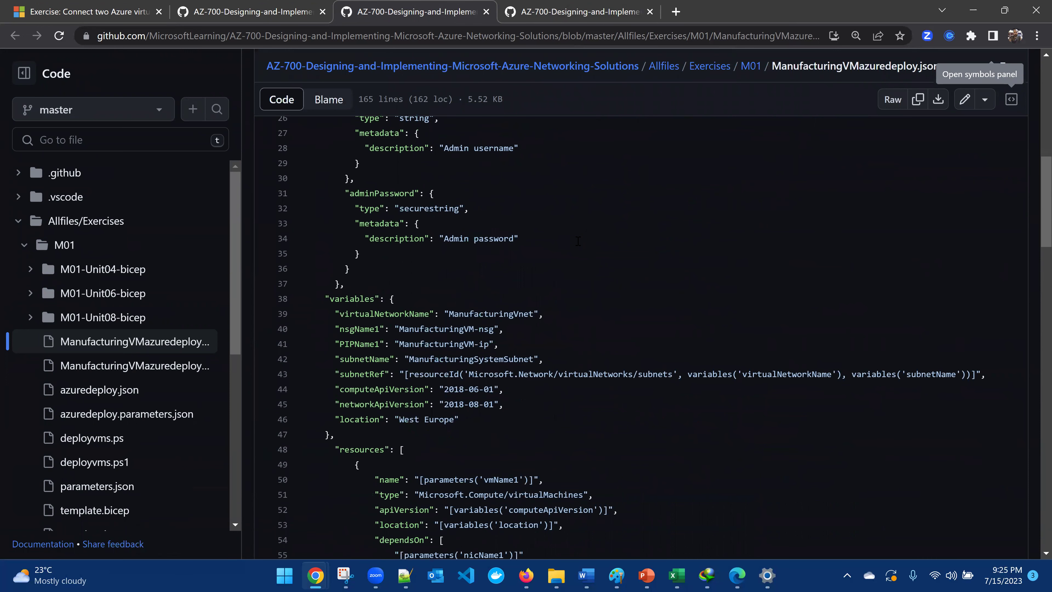
{"action": "scroll", "coordinate": [623, 265], "scroll_direction": "down", "scroll_amount": 9}
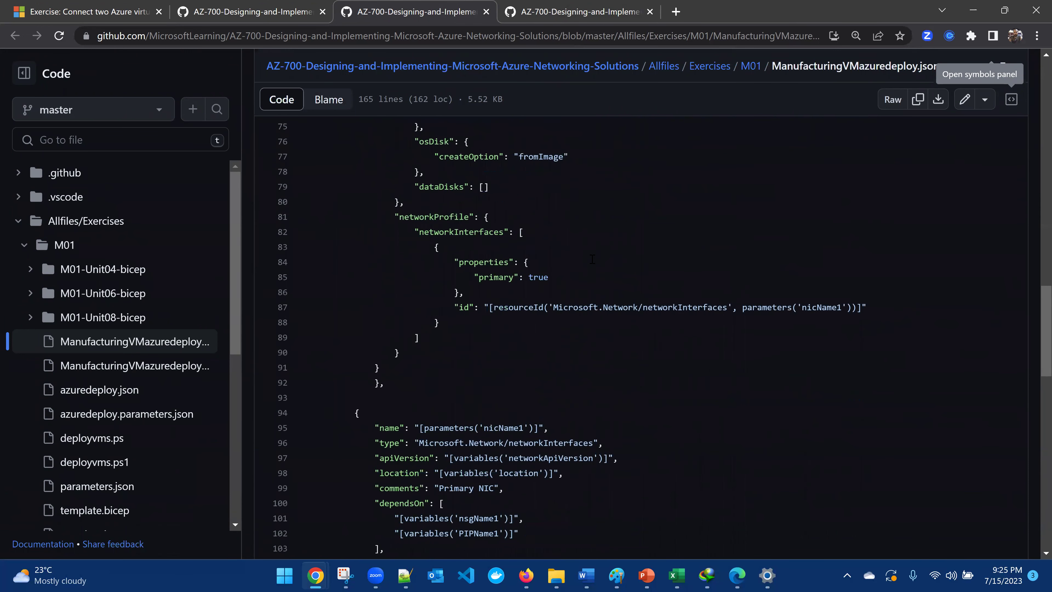
{"action": "scroll", "coordinate": [591, 271], "scroll_direction": "down", "scroll_amount": 8}
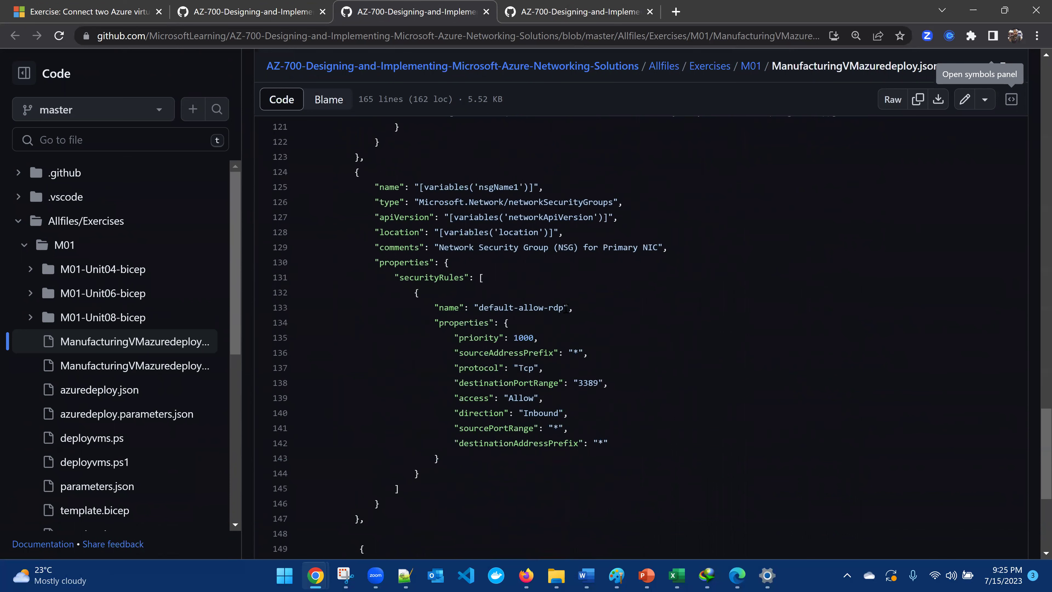
{"action": "scroll", "coordinate": [613, 354], "scroll_direction": "down", "scroll_amount": 3}
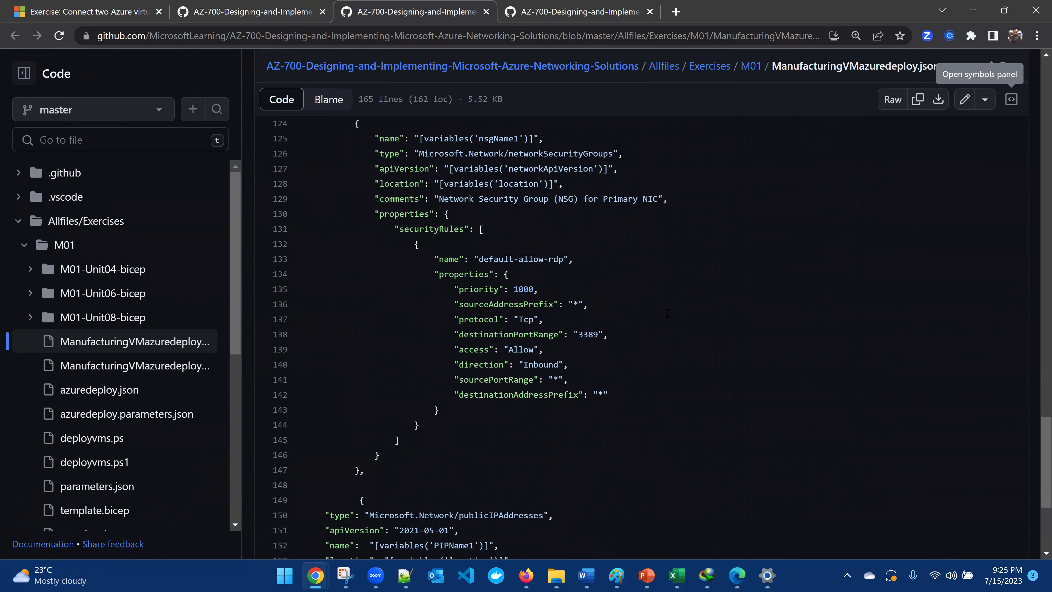
{"action": "scroll", "coordinate": [605, 359], "scroll_direction": "down", "scroll_amount": 2}
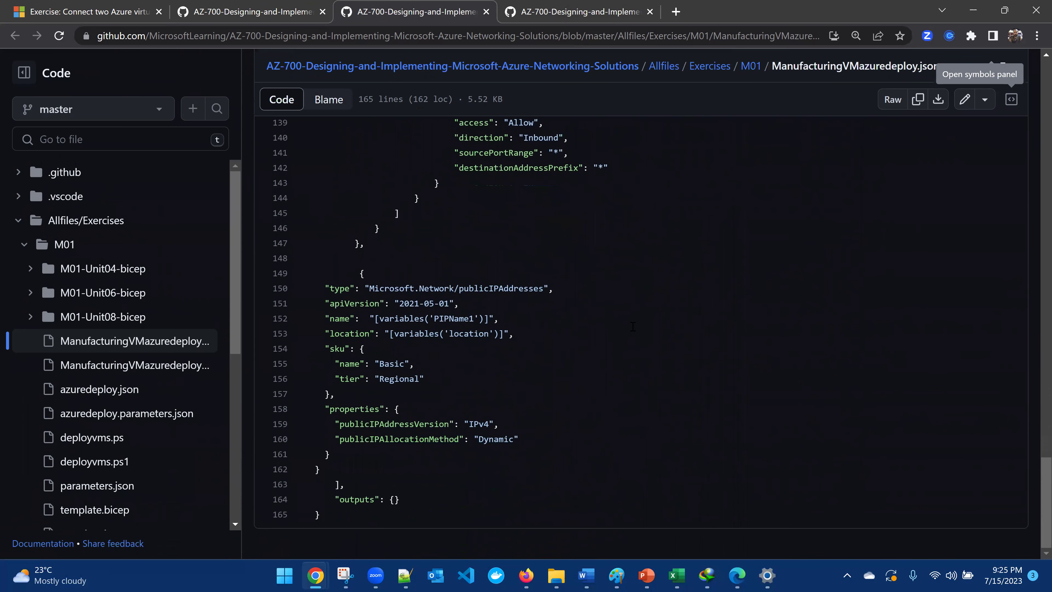
{"action": "scroll", "coordinate": [631, 324], "scroll_direction": "up", "scroll_amount": 3}
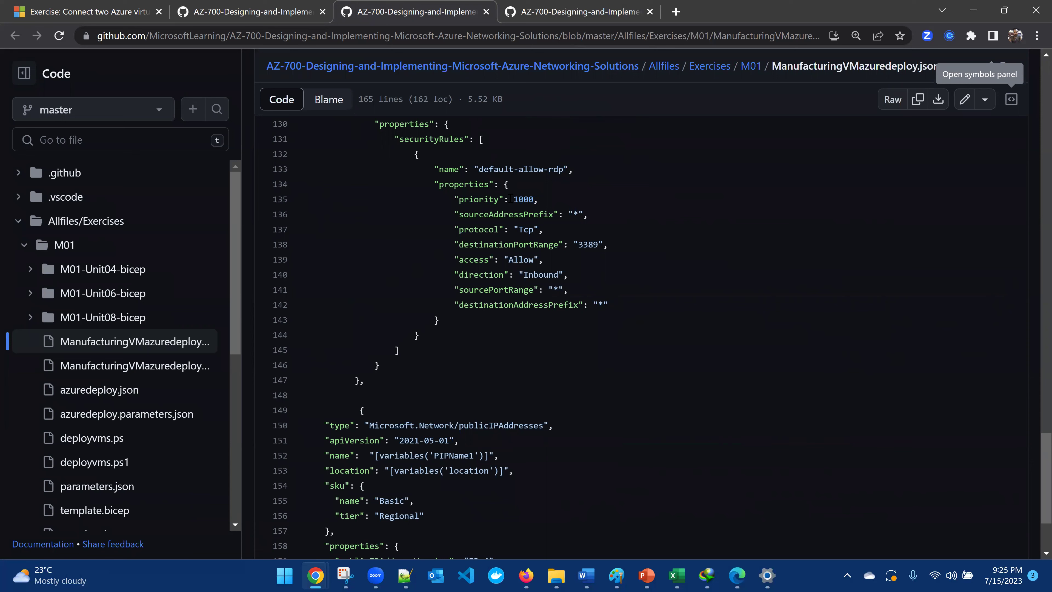
{"action": "scroll", "coordinate": [510, 198], "scroll_direction": "up", "scroll_amount": 8}
{"action": "scroll", "coordinate": [511, 198], "scroll_direction": "up", "scroll_amount": 10}
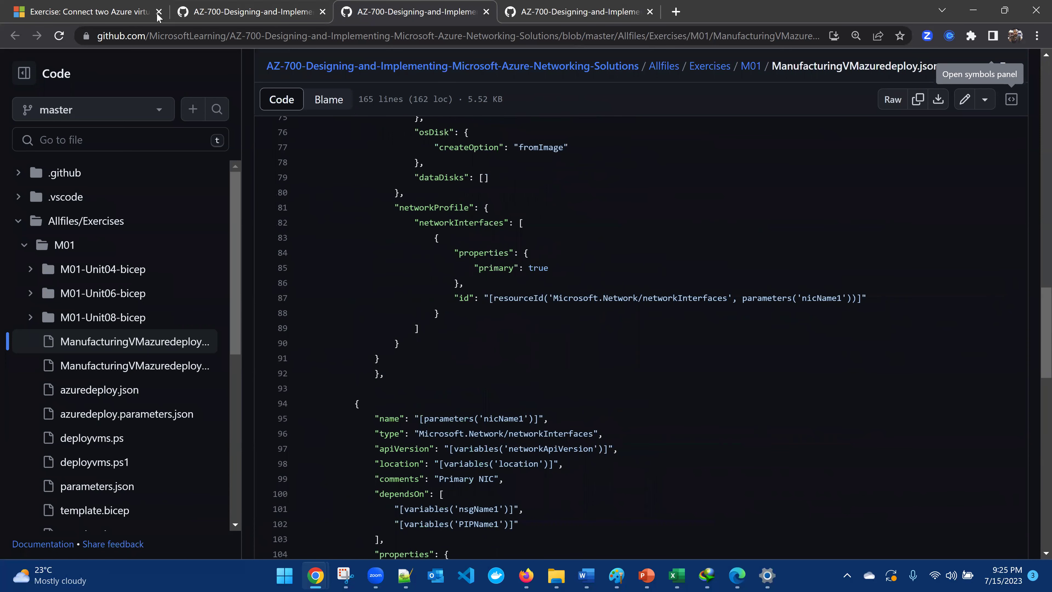
{"action": "left_click", "coordinate": [133, 17]}
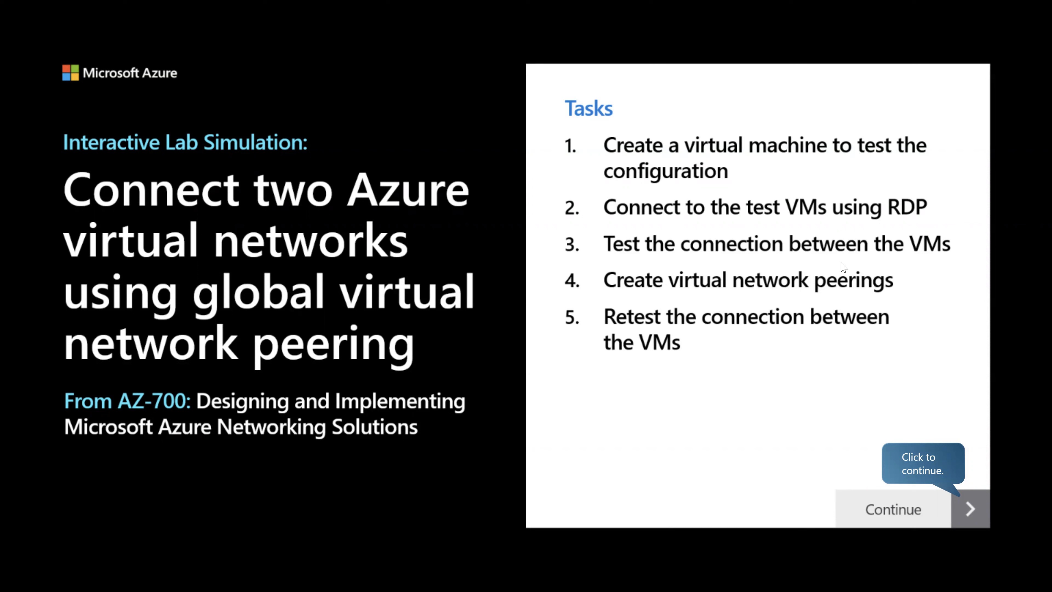
Continue past the lab's task overview to begin Task 1 in the Azure portal.
{"action": "left_click", "coordinate": [968, 508]}
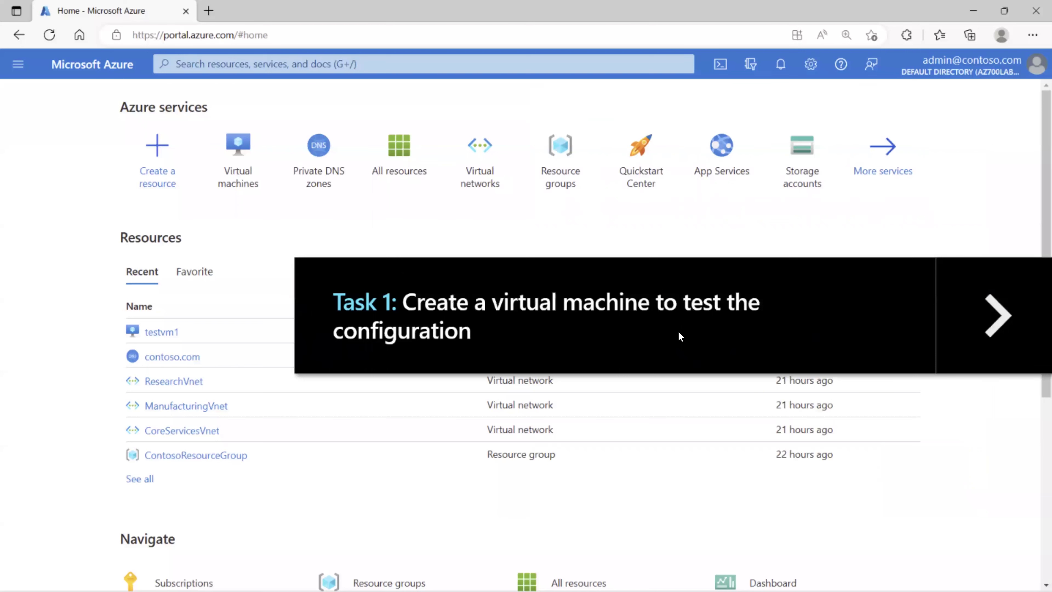
Start a PowerShell Cloud Shell and upload the ManufacturingVMazuredeploy.json template.
{"action": "left_click", "coordinate": [1013, 316]}
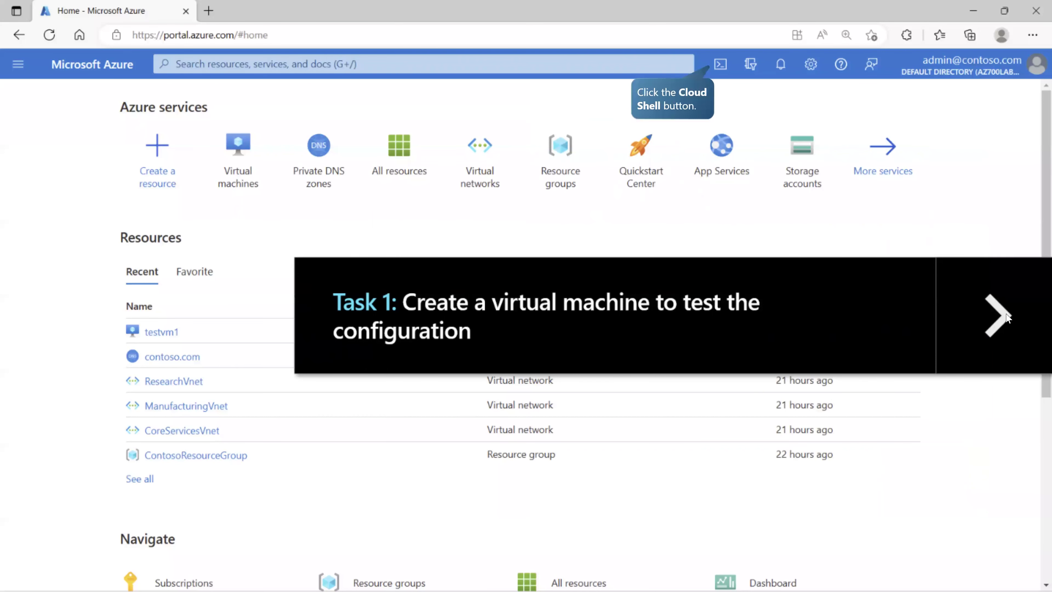
{"action": "left_click", "coordinate": [725, 62]}
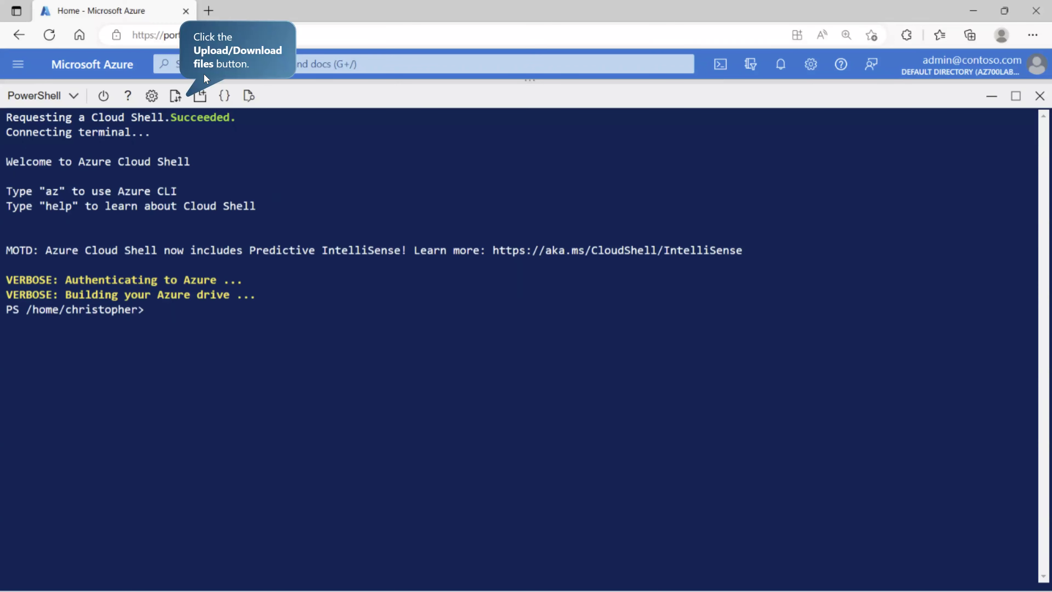
{"action": "left_click", "coordinate": [177, 96]}
{"action": "left_click", "coordinate": [184, 126]}
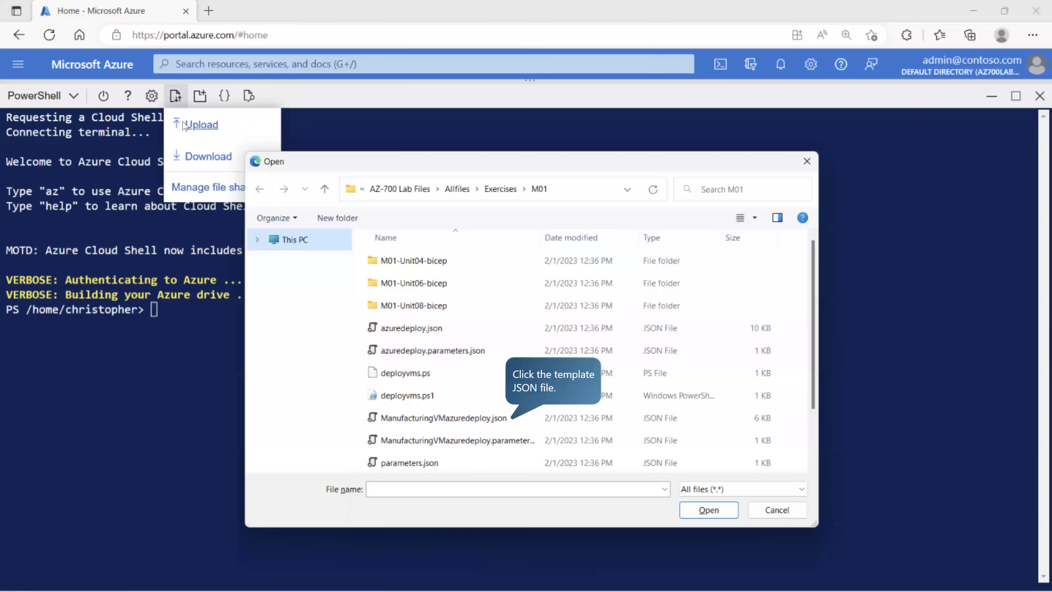
{"action": "left_click", "coordinate": [471, 427]}
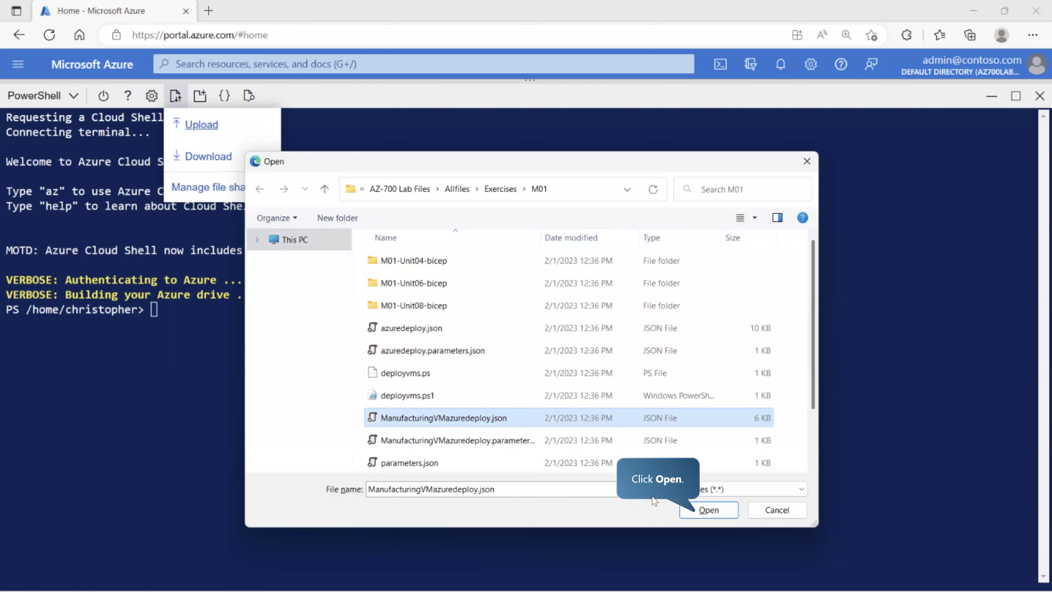
{"action": "left_click", "coordinate": [700, 512]}
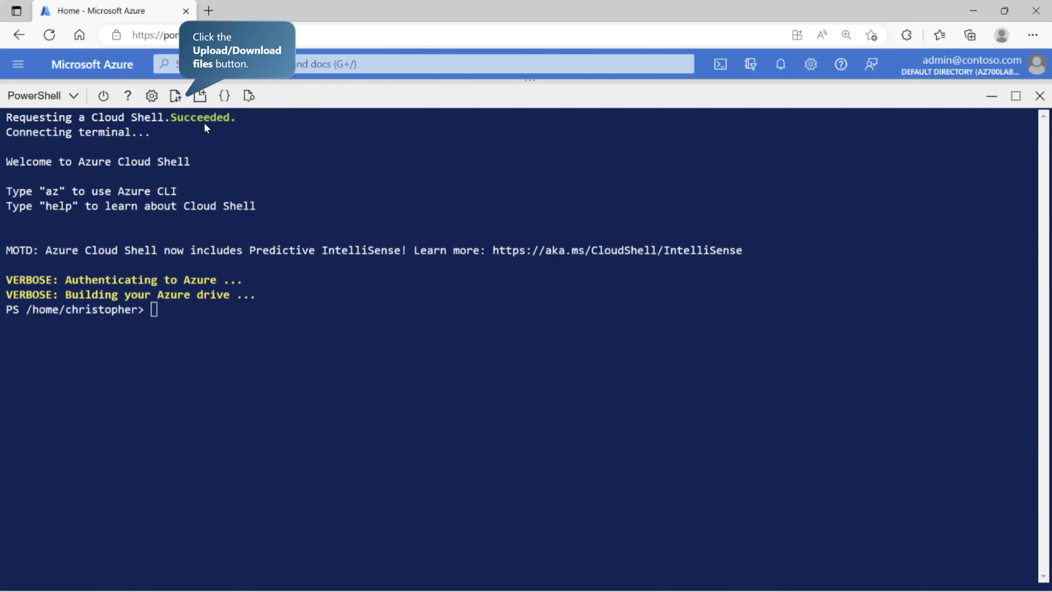
Upload ManufacturingVMazuredeploy.parameters.json to Cloud Shell as well.
{"action": "left_click", "coordinate": [176, 97]}
{"action": "left_click", "coordinate": [199, 125]}
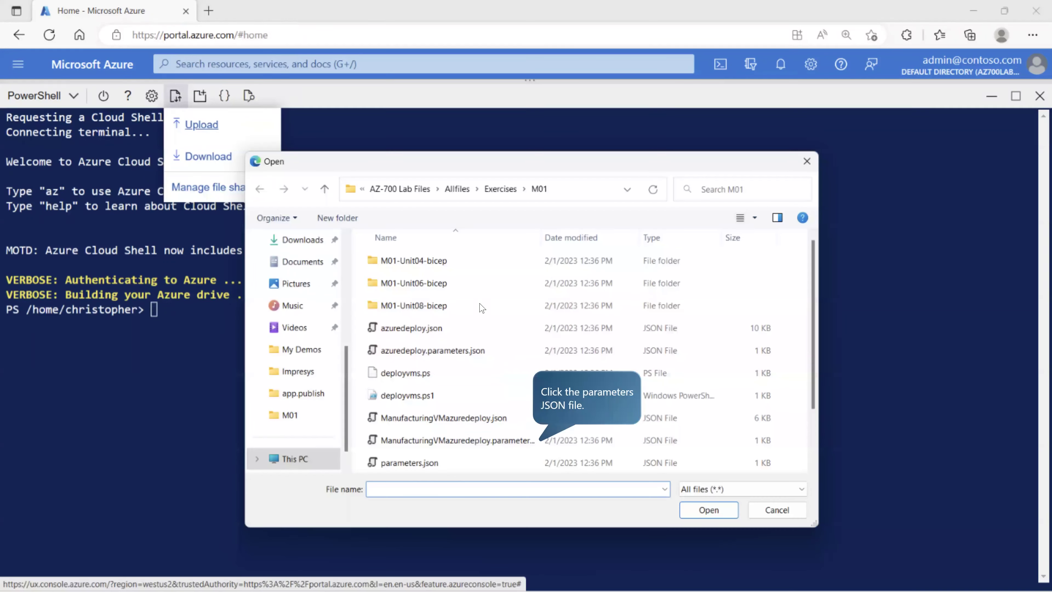
{"action": "left_click", "coordinate": [426, 441]}
{"action": "left_click", "coordinate": [707, 510]}
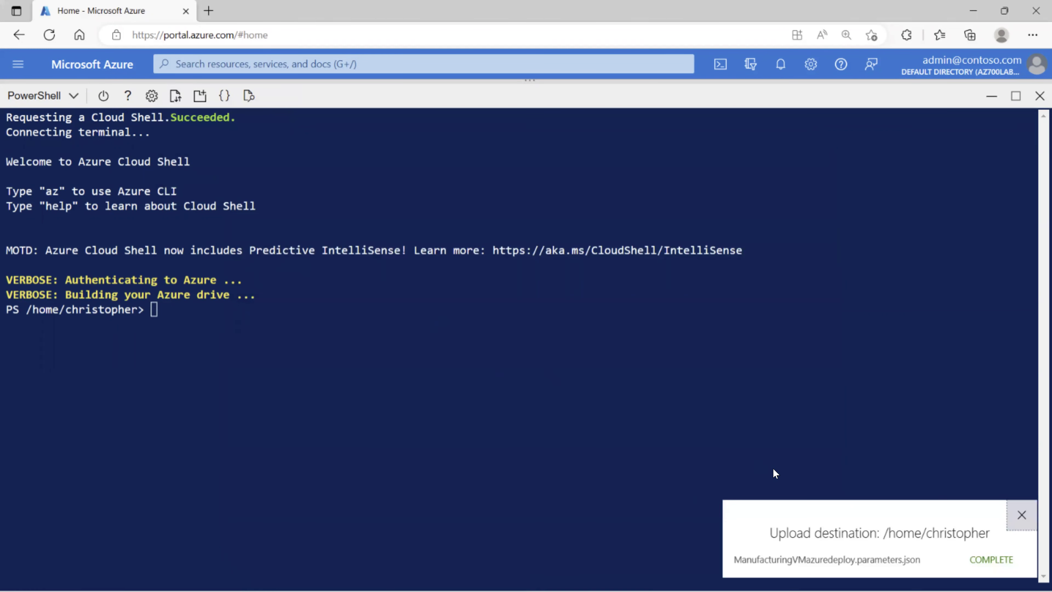
Select Azure subscription 1 and set $RGName to ContosoResourceGroup in Cloud Shell.
{"action": "left_click", "coordinate": [260, 343]}
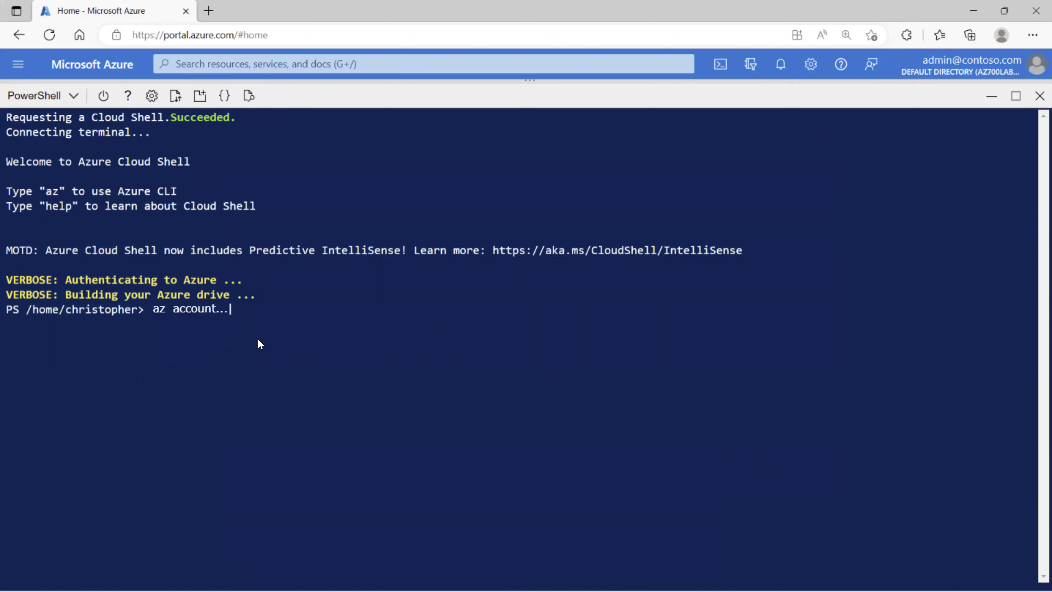
{"action": "left_click", "coordinate": [378, 346]}
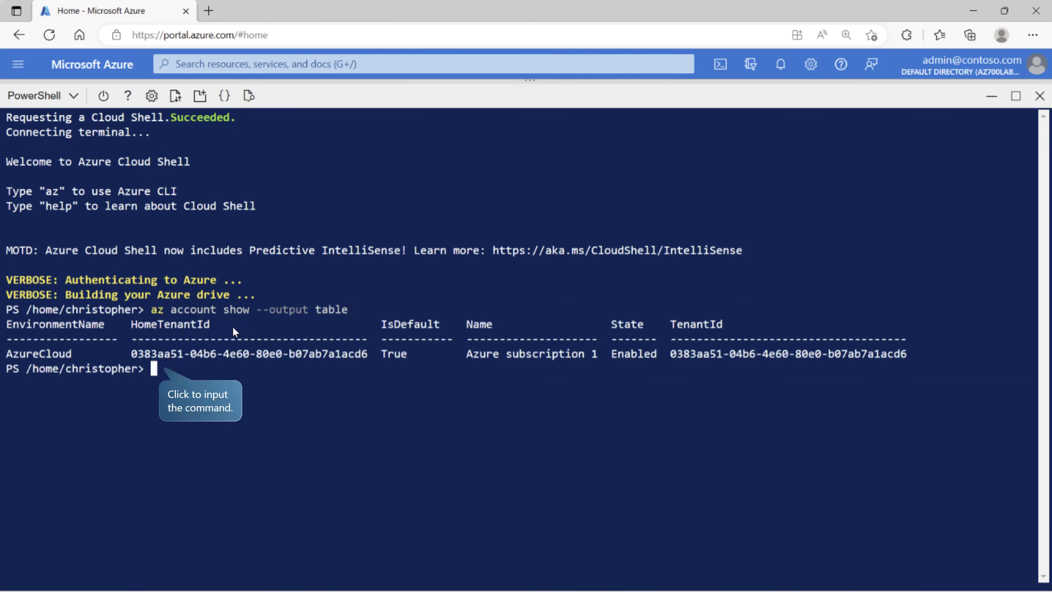
{"action": "left_click", "coordinate": [218, 401]}
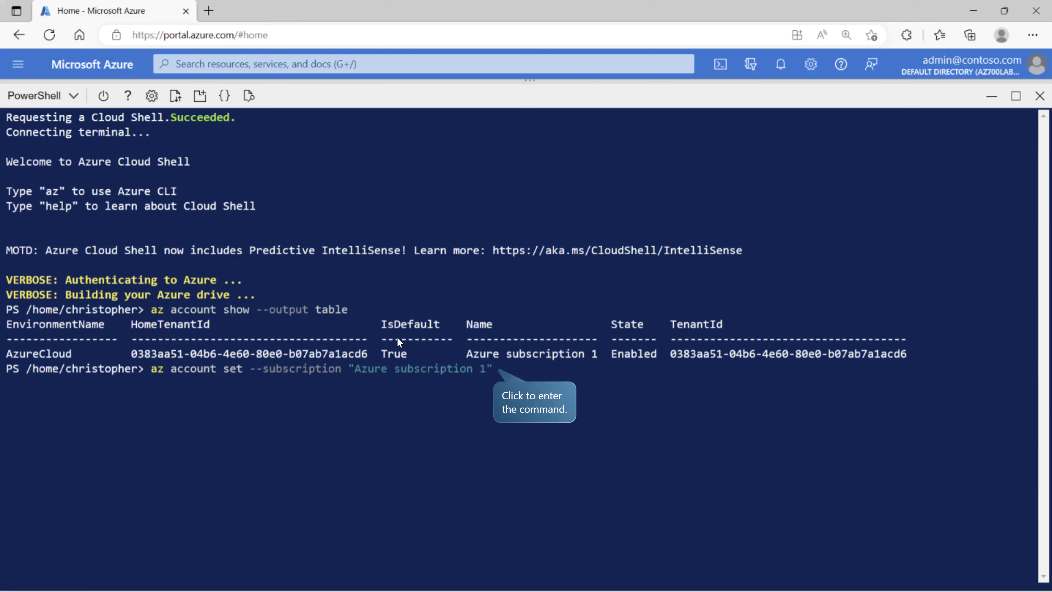
{"action": "left_click", "coordinate": [537, 399]}
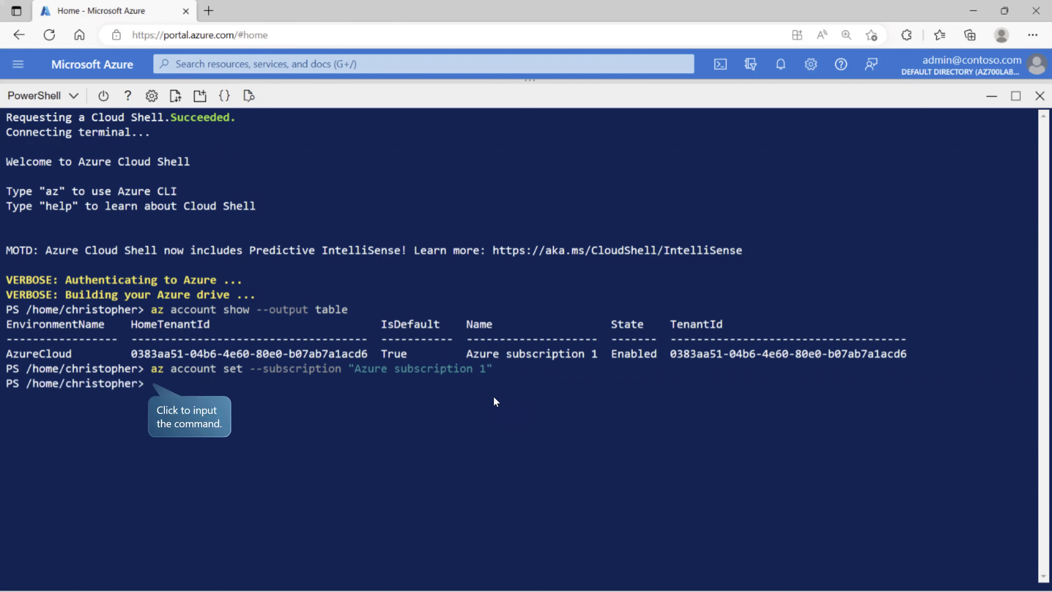
{"action": "left_click", "coordinate": [191, 412]}
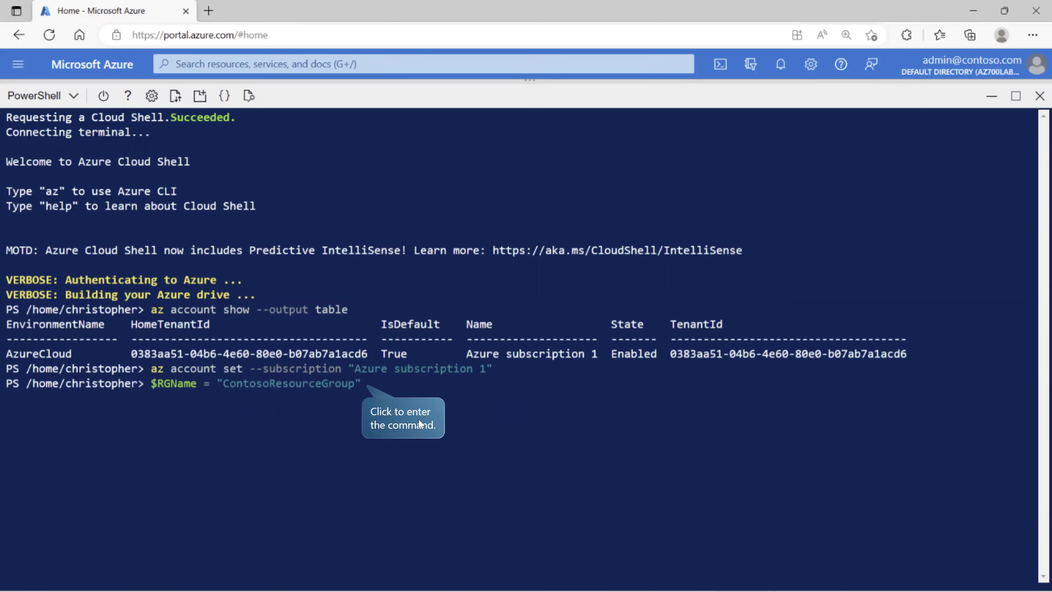
{"action": "left_click", "coordinate": [416, 423]}
Deploy ManufacturingVM with New-AzResourceGroupDeployment, then view the Virtual machines list.
{"action": "left_click", "coordinate": [188, 424]}
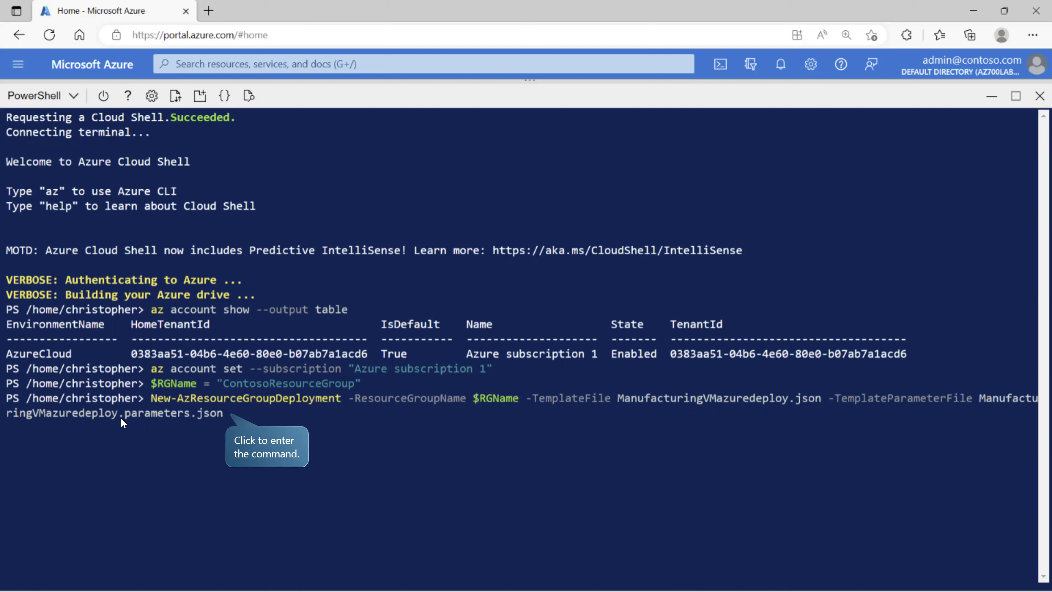
{"action": "left_click", "coordinate": [279, 443]}
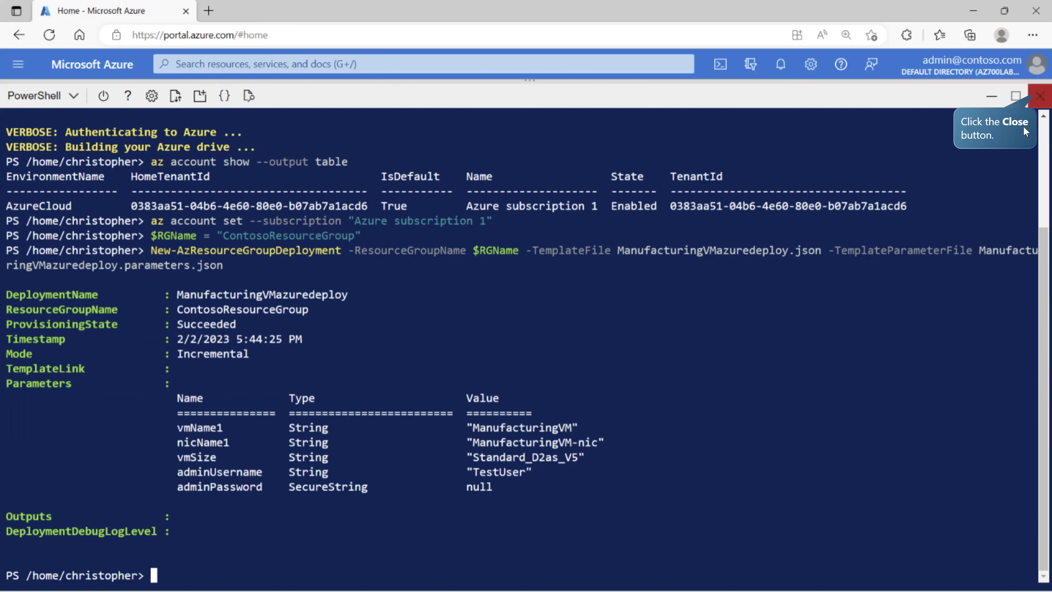
{"action": "left_click", "coordinate": [1040, 96]}
{"action": "left_click", "coordinate": [289, 223]}
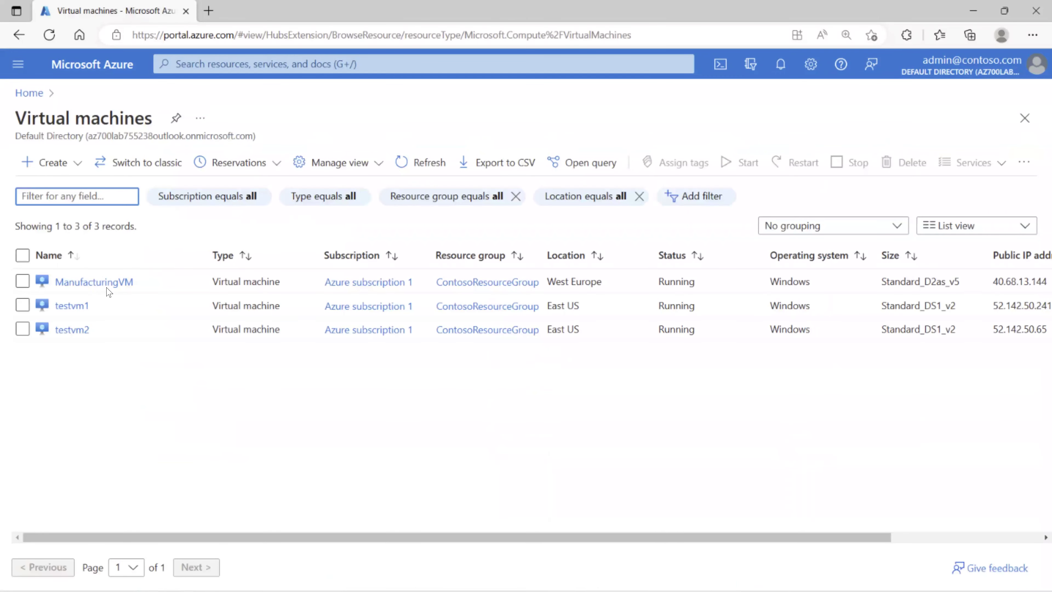
Note testvm1's private IP address 10.20.20.5 from its overview.
{"action": "left_click", "coordinate": [513, 402]}
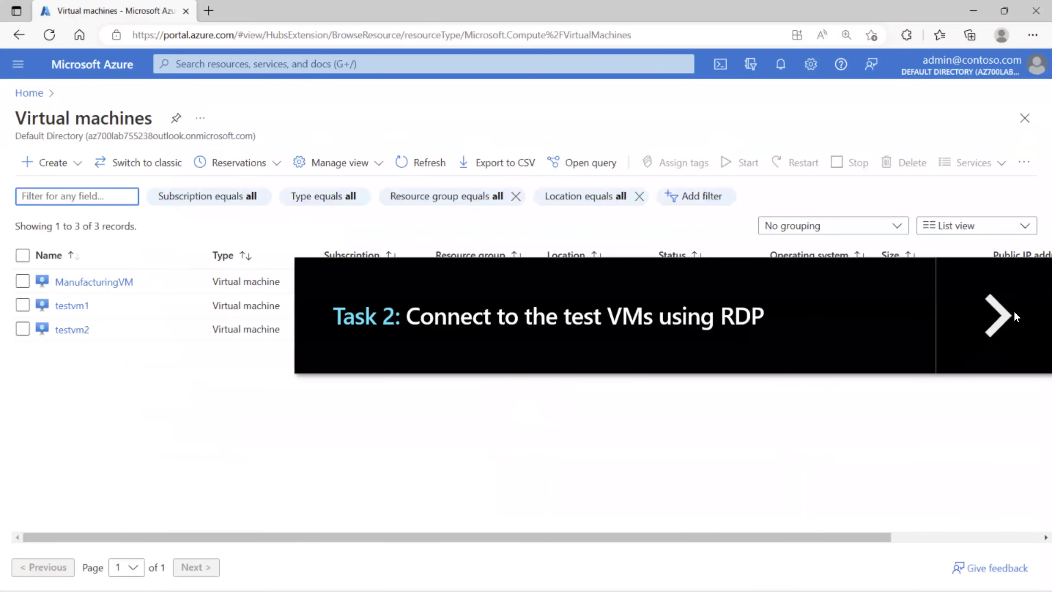
{"action": "left_click", "coordinate": [1014, 311]}
{"action": "left_click", "coordinate": [107, 350]}
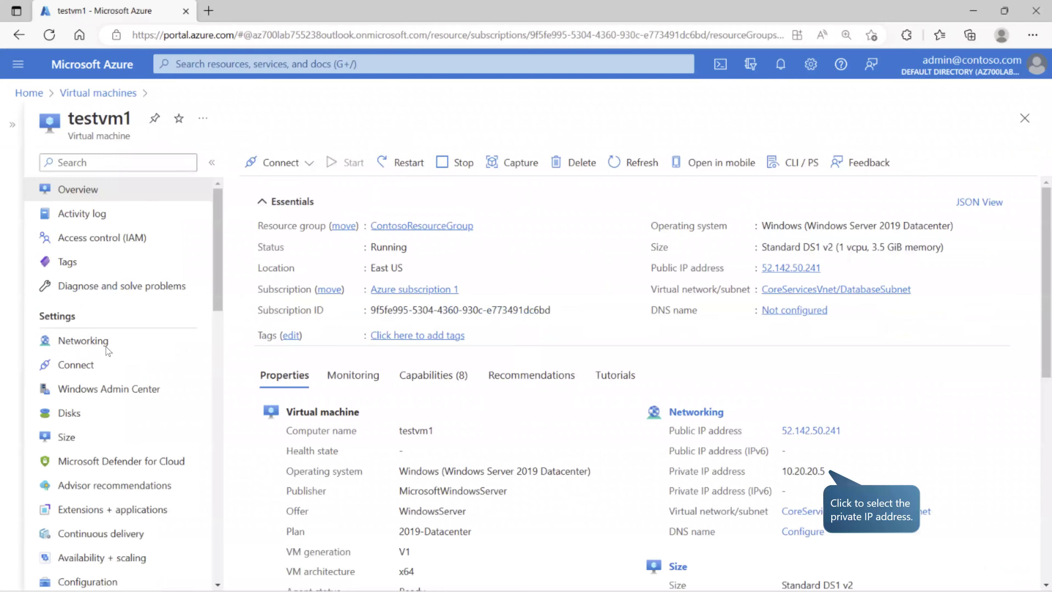
{"action": "left_click", "coordinate": [893, 496]}
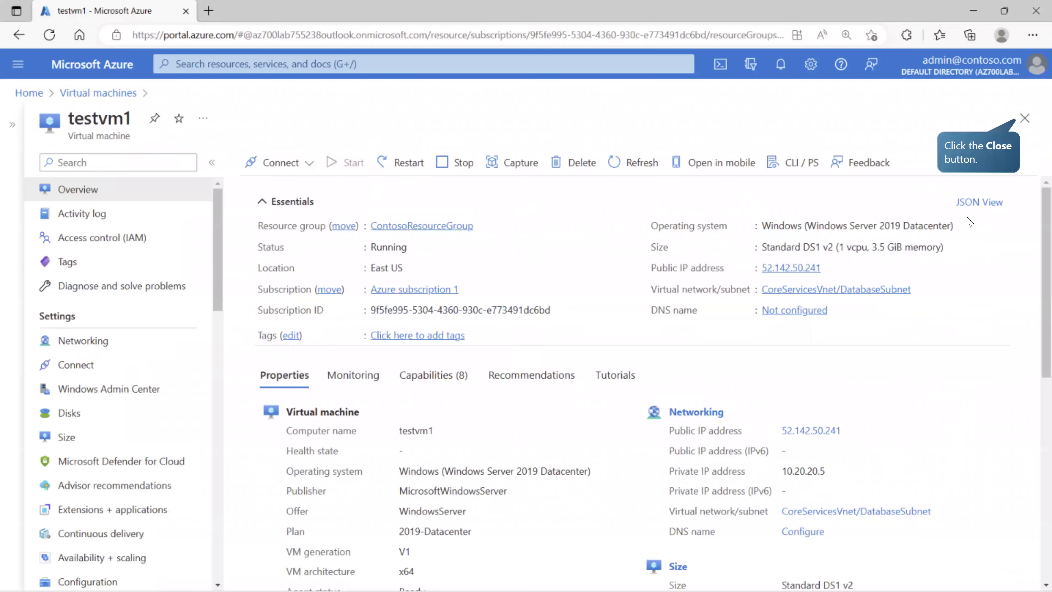
{"action": "left_click", "coordinate": [979, 154]}
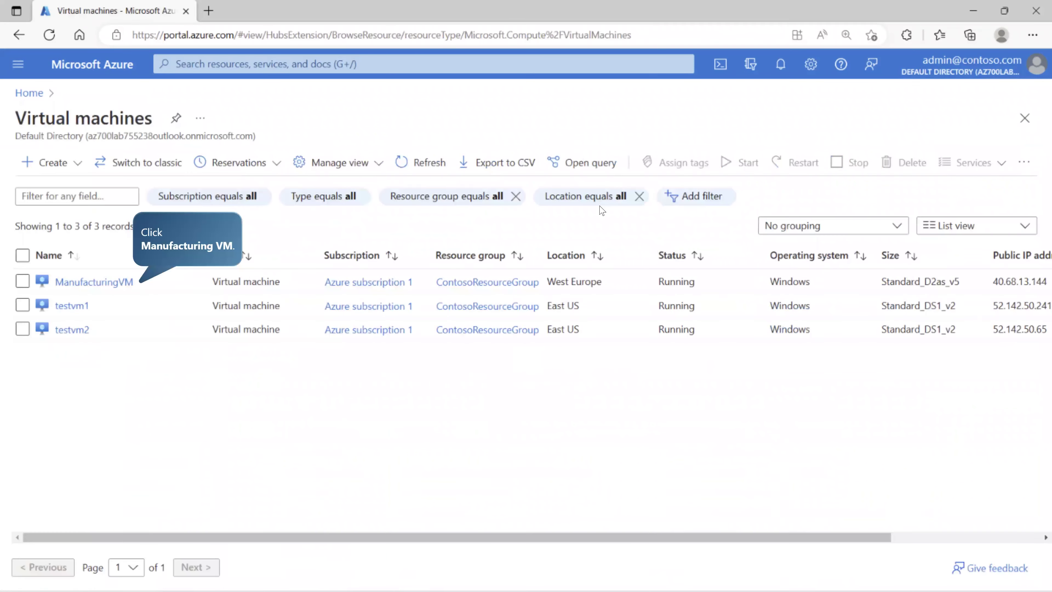
Download ManufacturingVM's RDP file and open the Remote Desktop connection.
{"action": "left_click", "coordinate": [211, 252]}
{"action": "left_click", "coordinate": [298, 167]}
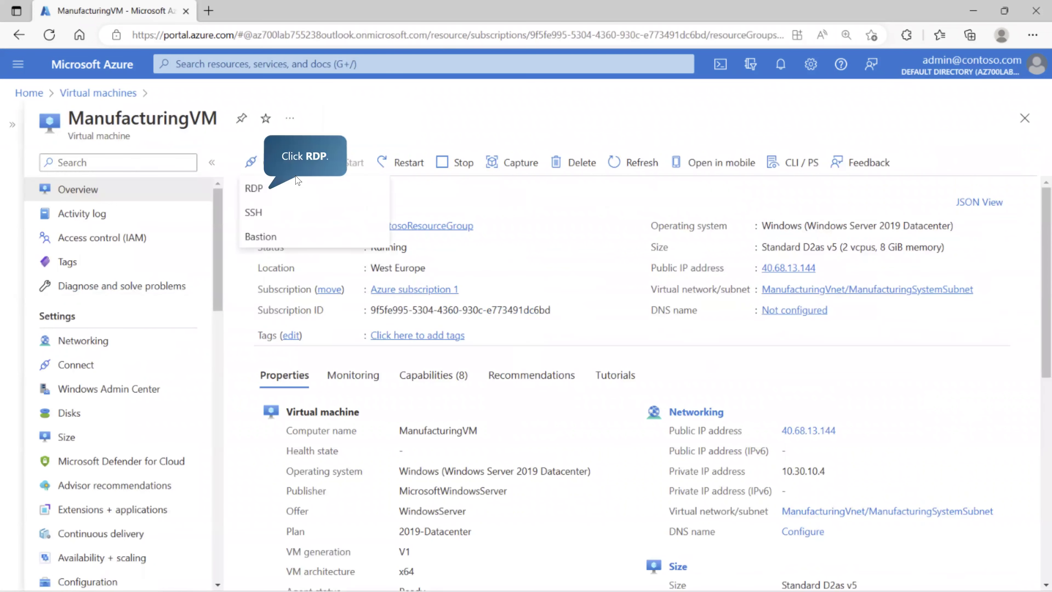
{"action": "left_click", "coordinate": [263, 192]}
{"action": "left_click", "coordinate": [339, 427]}
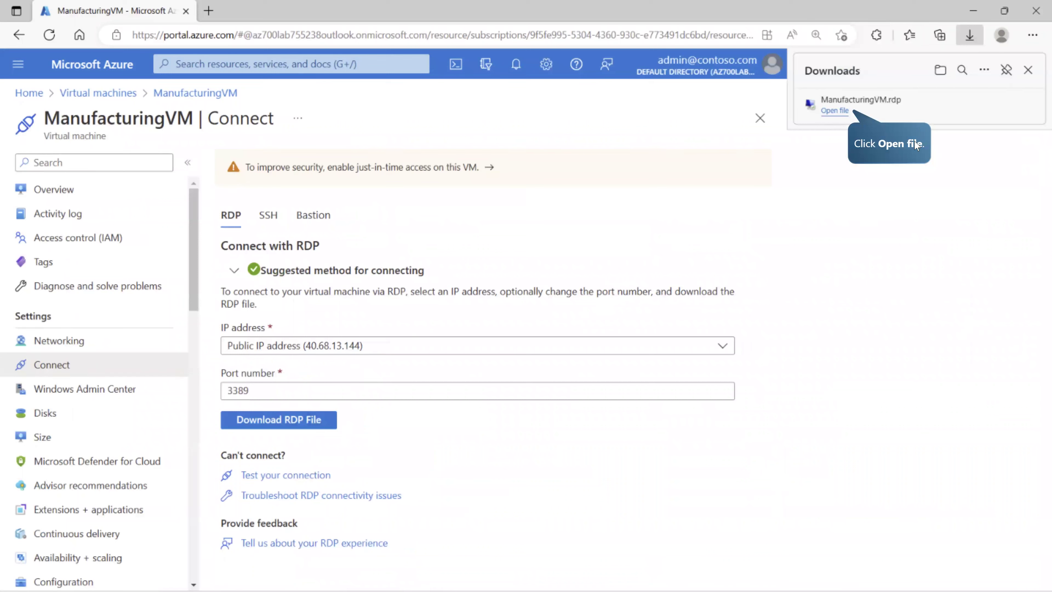
{"action": "left_click", "coordinate": [916, 145]}
{"action": "left_click", "coordinate": [611, 368]}
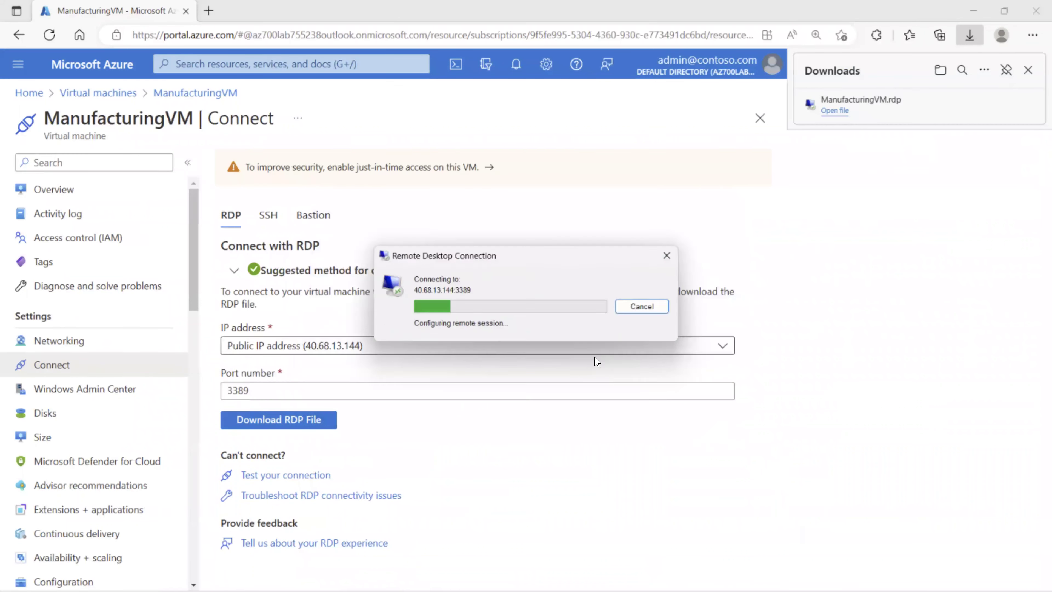
Sign in to ManufacturingVM with the VM's user name and password.
{"action": "left_click", "coordinate": [470, 298]}
{"action": "type", "text": "TestUser"}
{"action": "left_click", "coordinate": [426, 323]}
{"action": "left_click", "coordinate": [458, 384]}
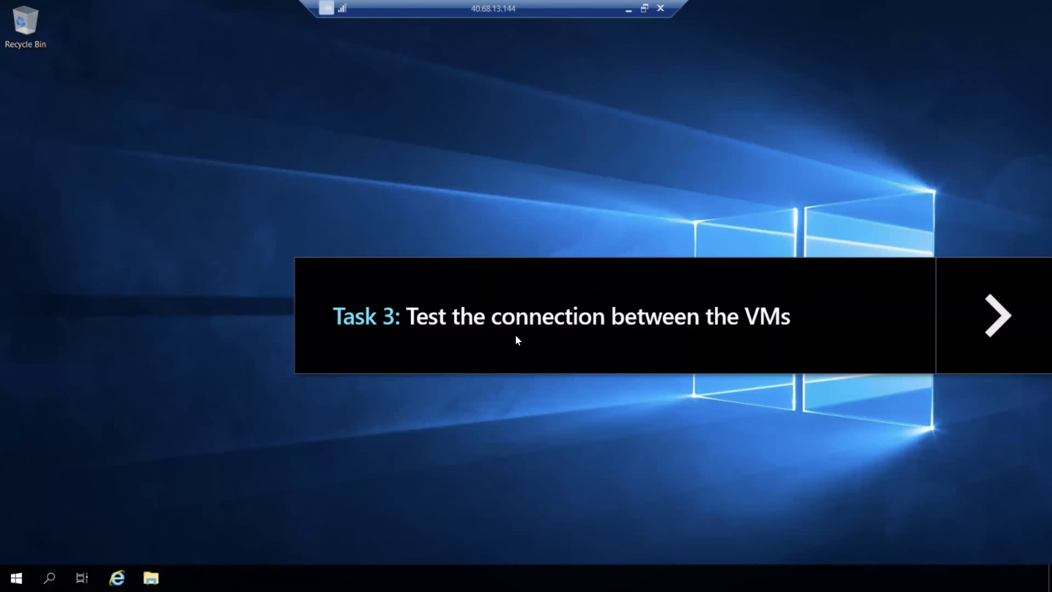
Run Test-NetConnection 10.20.20.5 -port 3389 in Windows PowerShell on ManufacturingVM, seeing it fail.
{"action": "left_click", "coordinate": [1006, 331]}
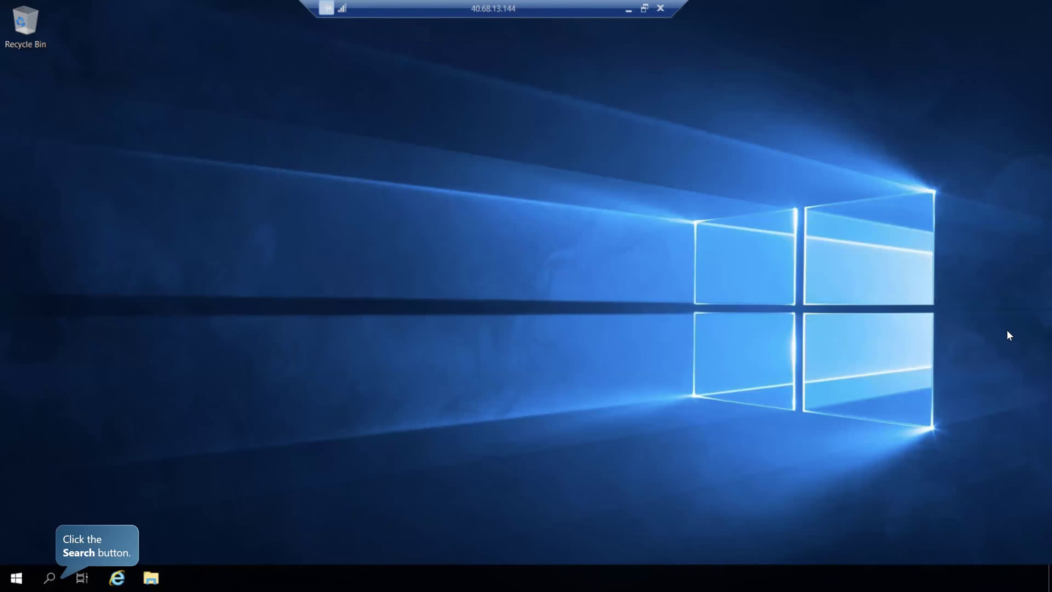
{"action": "left_click", "coordinate": [49, 577]}
{"action": "left_click", "coordinate": [110, 555]}
{"action": "type", "text": "PowerShell"}
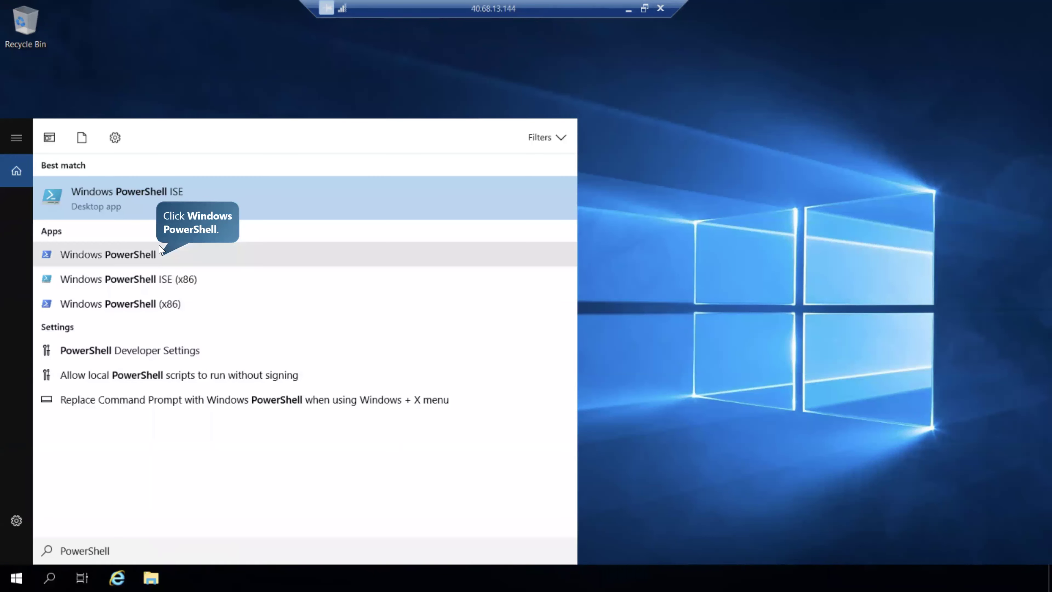
{"action": "left_click", "coordinate": [154, 252]}
{"action": "left_click", "coordinate": [169, 77]}
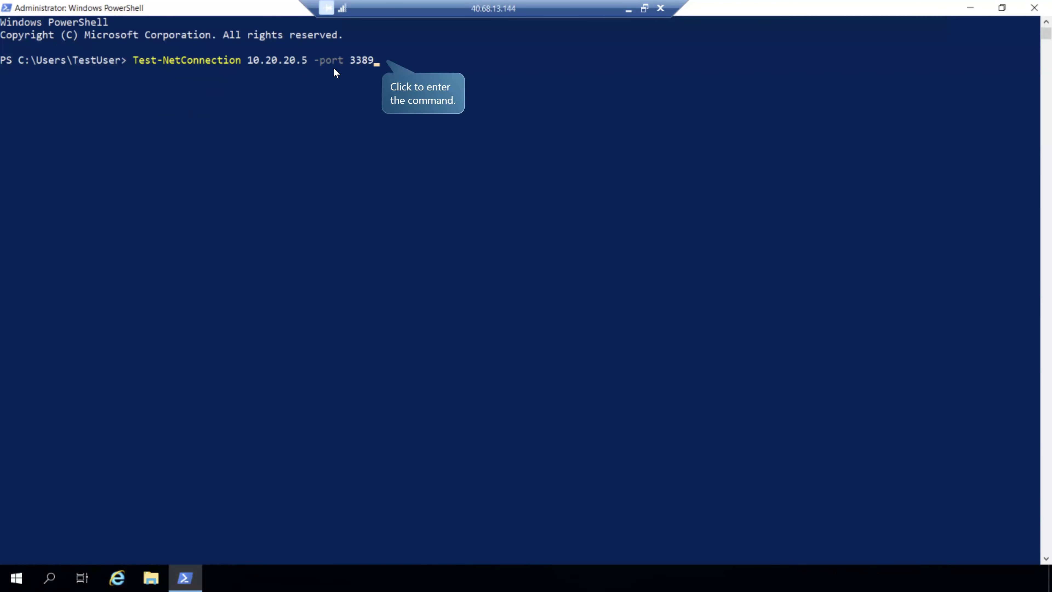
{"action": "left_click", "coordinate": [409, 94]}
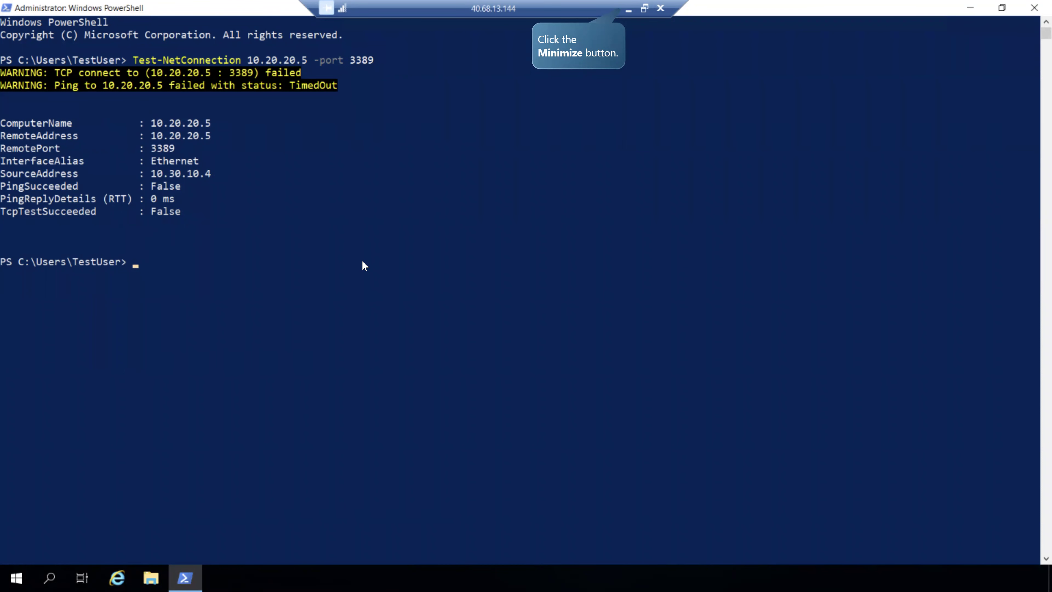
{"action": "key", "text": "super"}
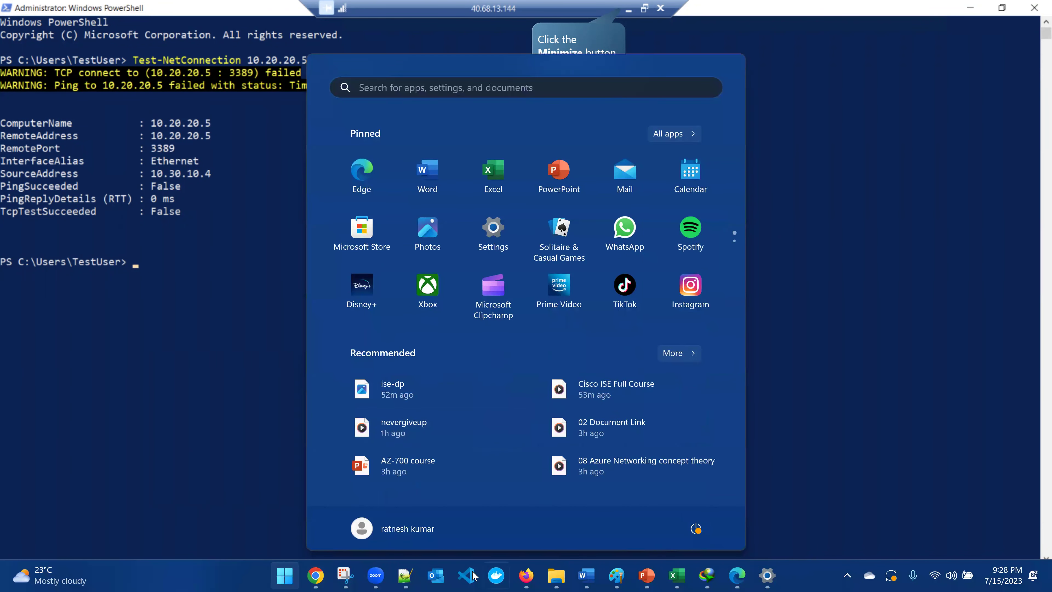
Bring up the network diagram screenshot in Snipping Tool, enlarge it for review, then minimize it.
{"action": "key", "text": "Escape"}
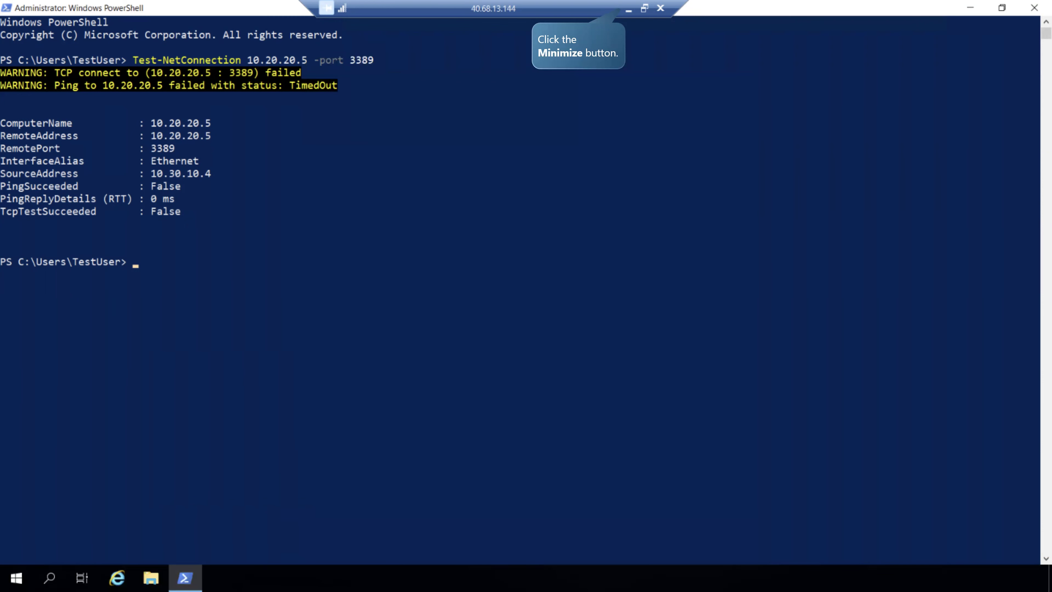
{"action": "key", "text": "alt+Tab"}
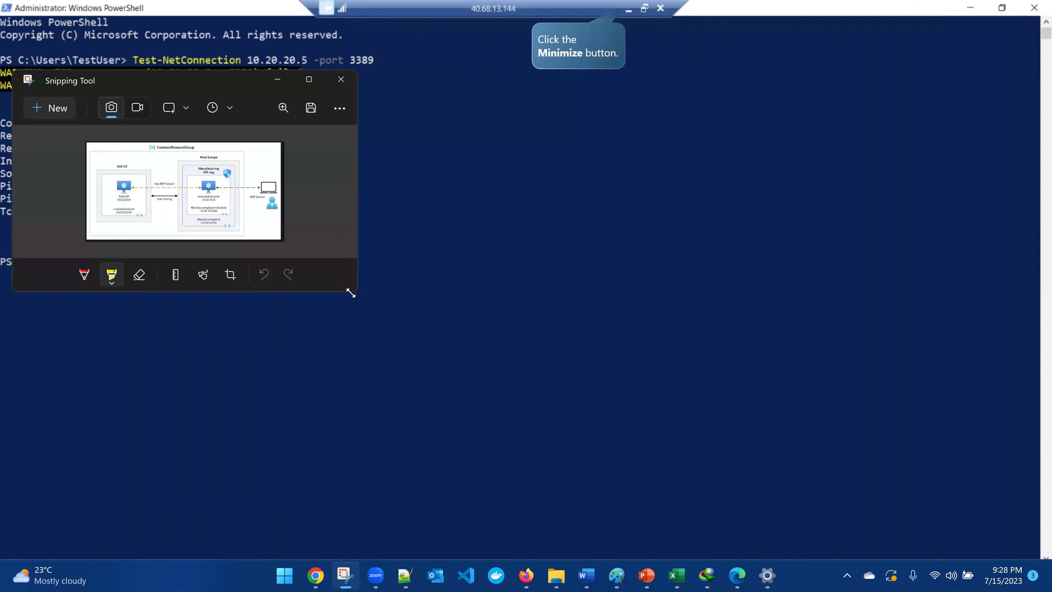
{"action": "left_click_drag", "start_coordinate": [352, 293], "coordinate": [887, 500]}
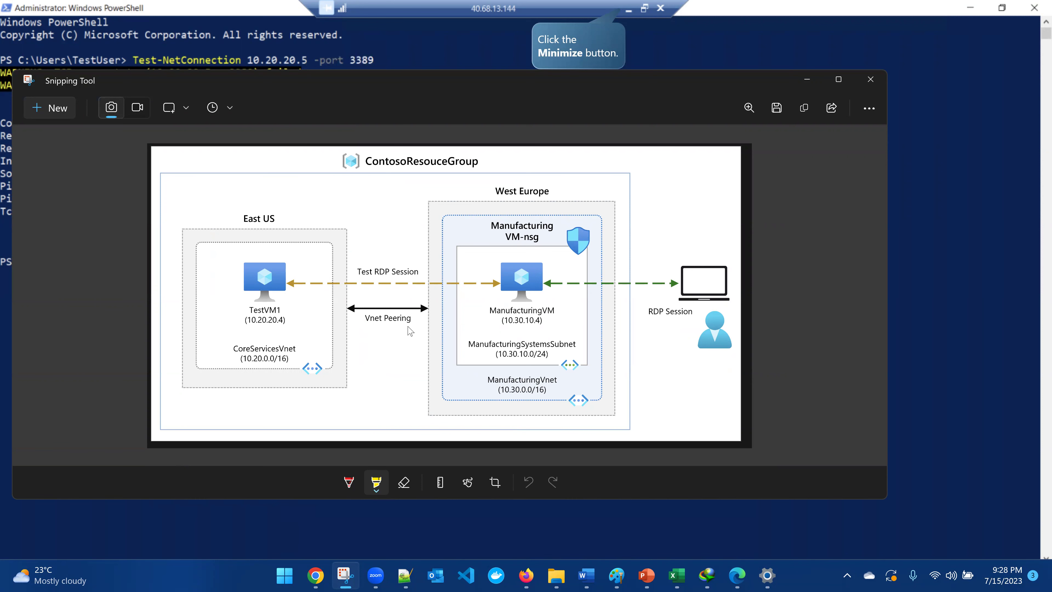
{"action": "left_click", "coordinate": [805, 80]}
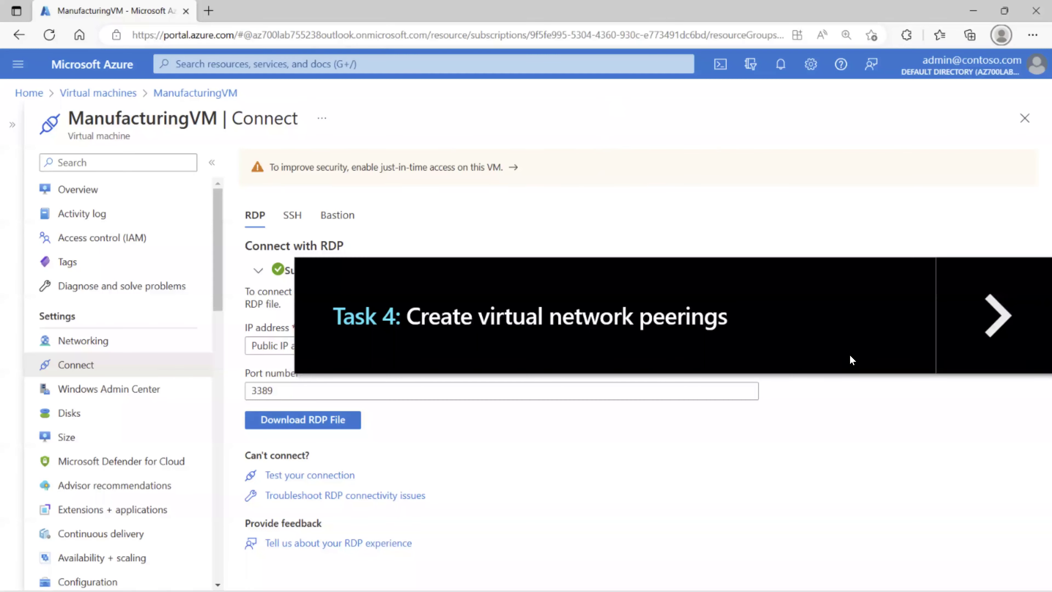
Go to CoreServicesVnet through Virtual networks and start a new peering from Peerings.
{"action": "left_click", "coordinate": [990, 325]}
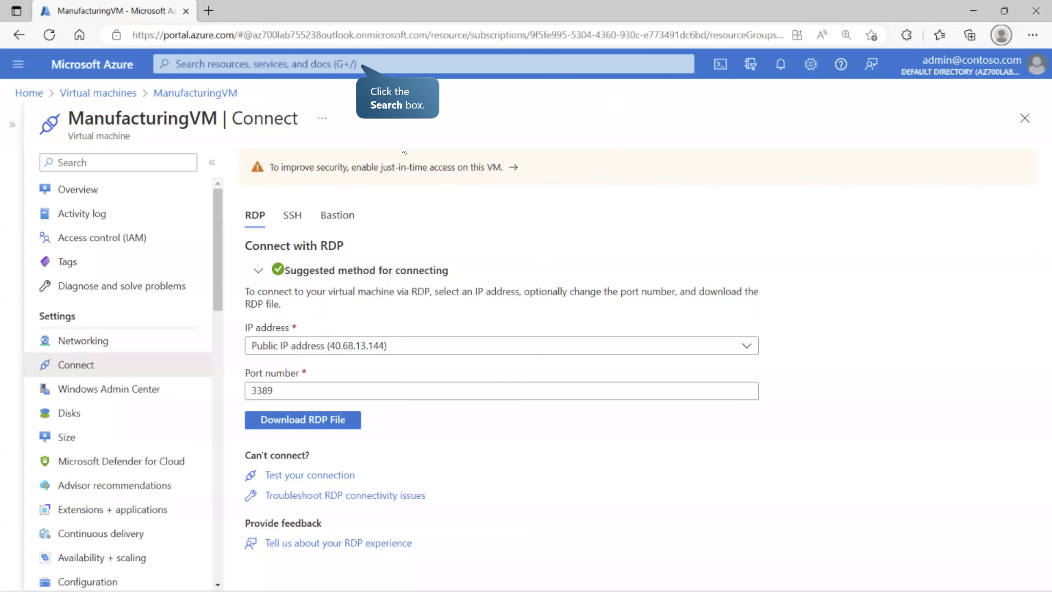
{"action": "left_click", "coordinate": [400, 116]}
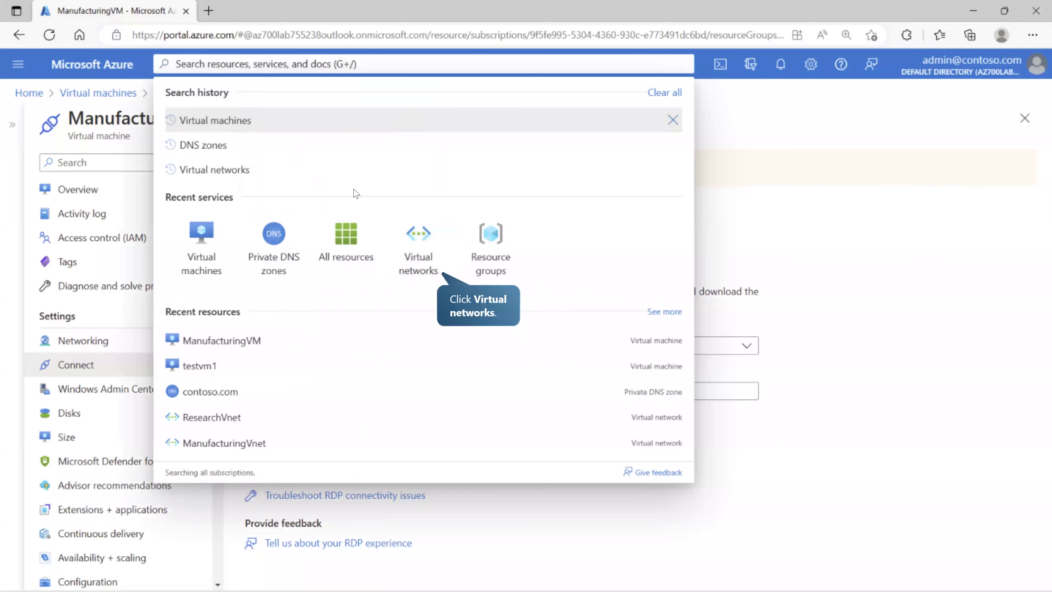
{"action": "left_click", "coordinate": [416, 248]}
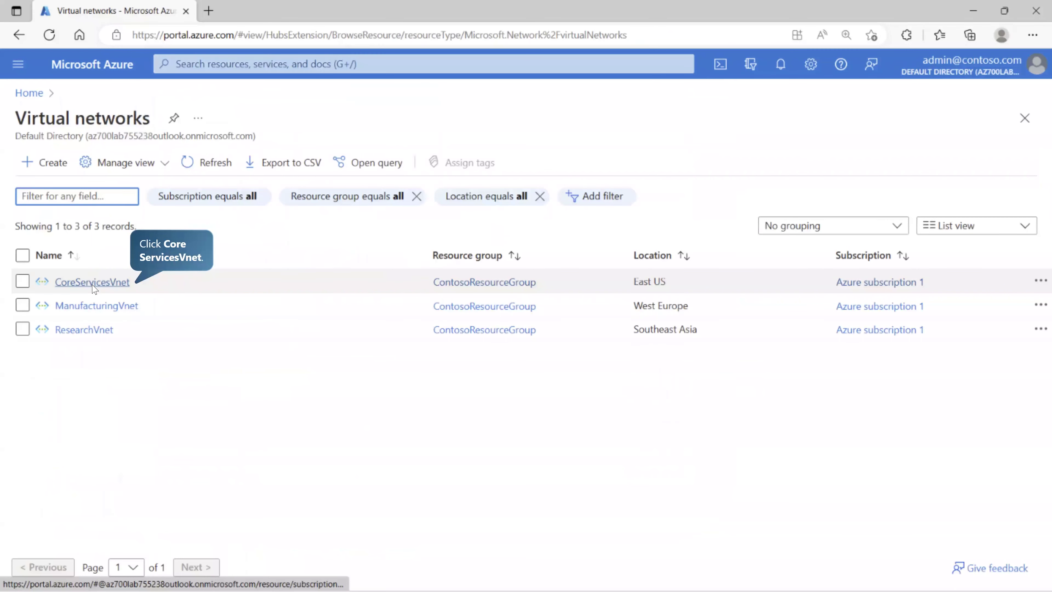
{"action": "left_click", "coordinate": [93, 283]}
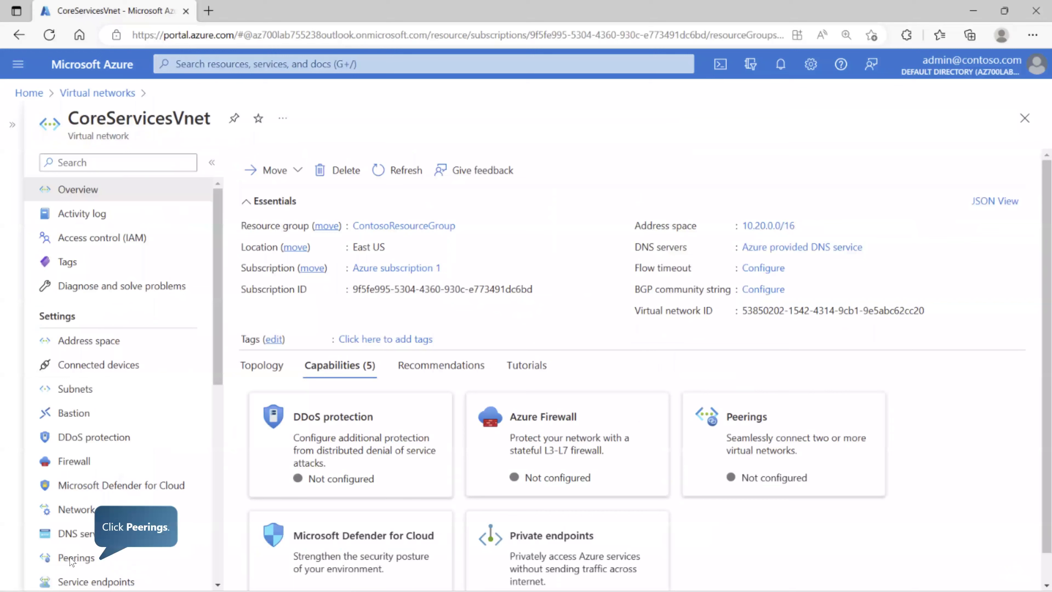
{"action": "left_click", "coordinate": [75, 558]}
{"action": "left_click", "coordinate": [267, 172]}
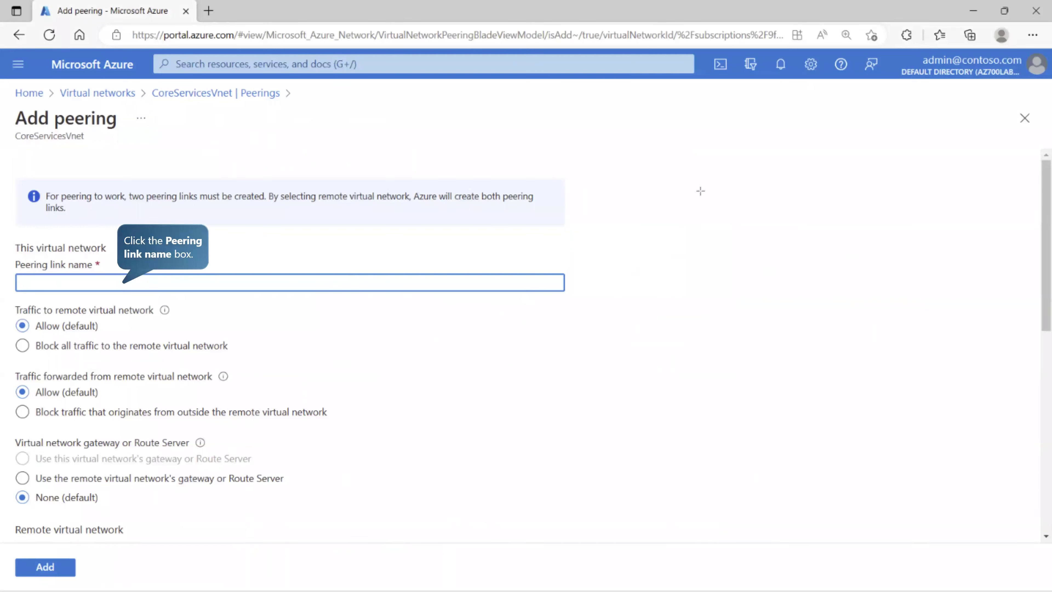
{"action": "left_click_drag", "start_coordinate": [493, 308], "coordinate": [615, 435]}
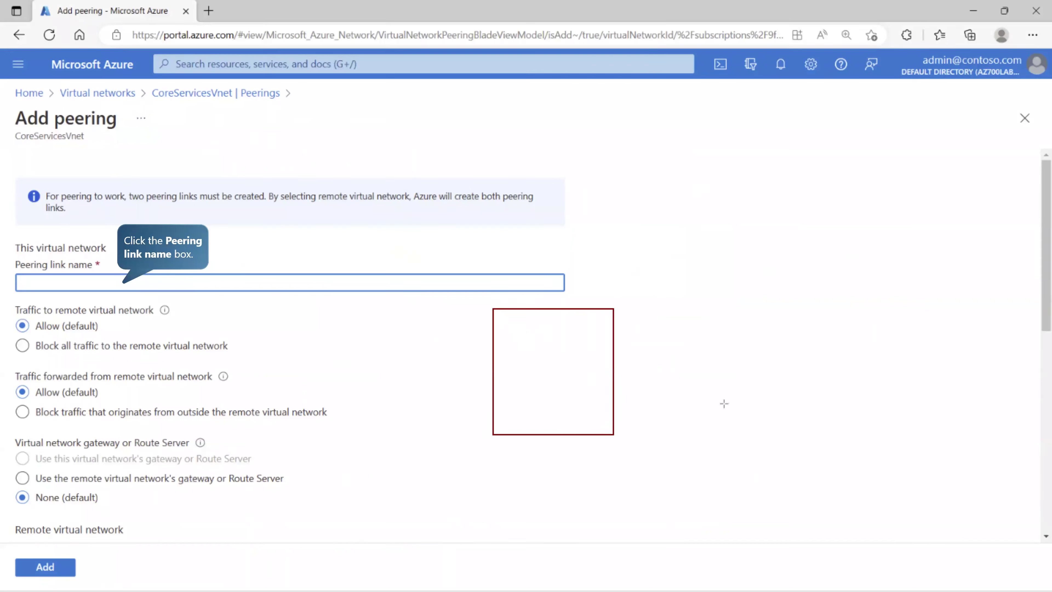
{"action": "left_click_drag", "start_coordinate": [803, 305], "coordinate": [941, 433]}
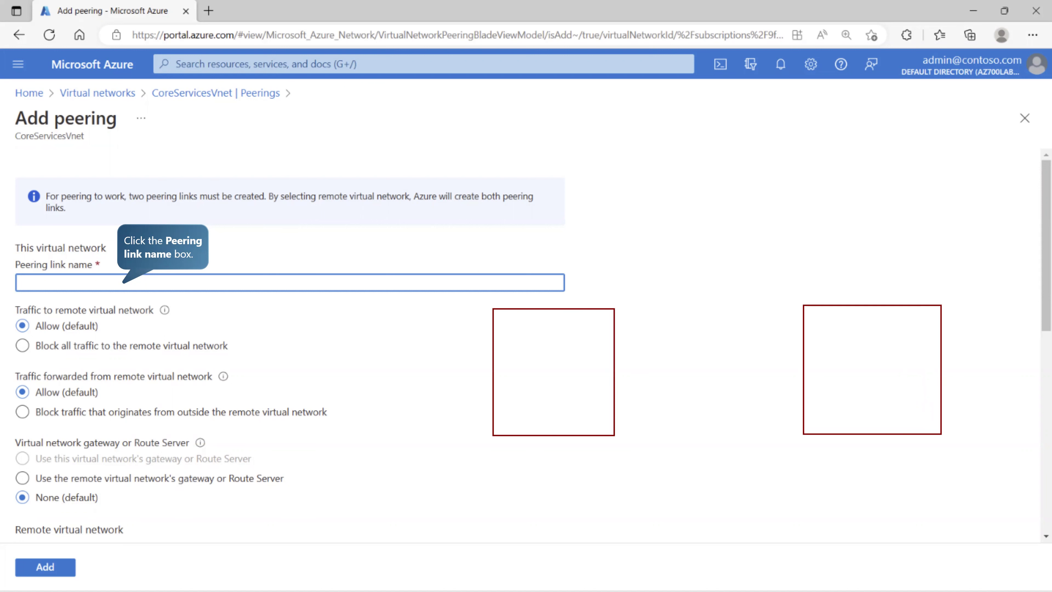
{"action": "left_click_drag", "start_coordinate": [531, 136], "coordinate": [628, 203]}
{"action": "left_click_drag", "start_coordinate": [820, 130], "coordinate": [931, 207]}
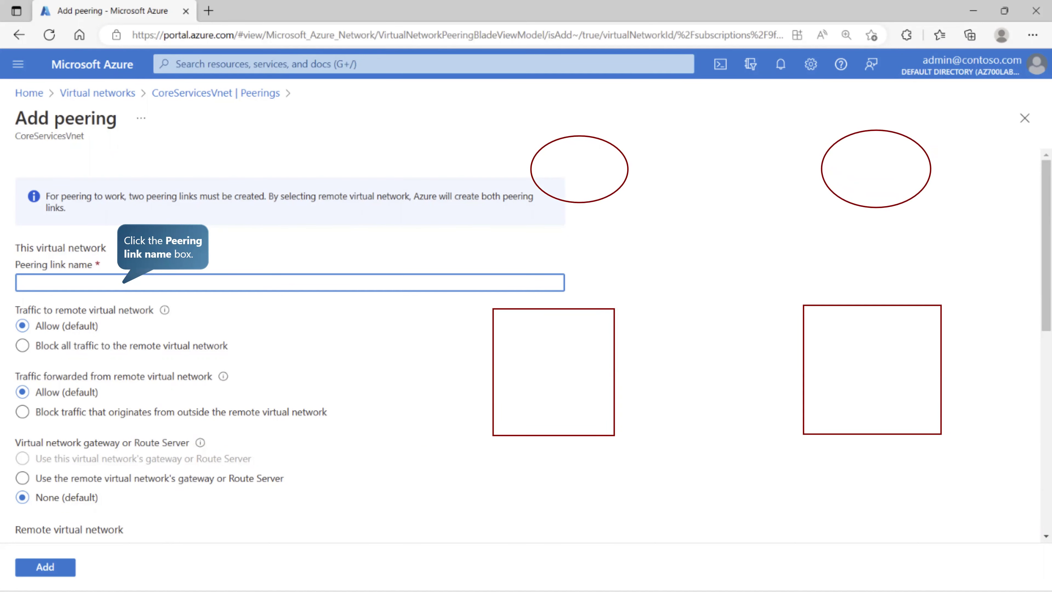
{"action": "mouse_move", "coordinate": [441, 123]}
{"action": "left_mouse_down"}
{"action": "mouse_move", "coordinate": [495, 136]}
{"action": "mouse_move", "coordinate": [532, 165]}
{"action": "mouse_move", "coordinate": [497, 222]}
{"action": "left_mouse_up"}
{"action": "mouse_move", "coordinate": [558, 138]}
{"action": "left_mouse_down"}
{"action": "mouse_move", "coordinate": [519, 107]}
{"action": "mouse_move", "coordinate": [527, 92]}
{"action": "left_mouse_up"}
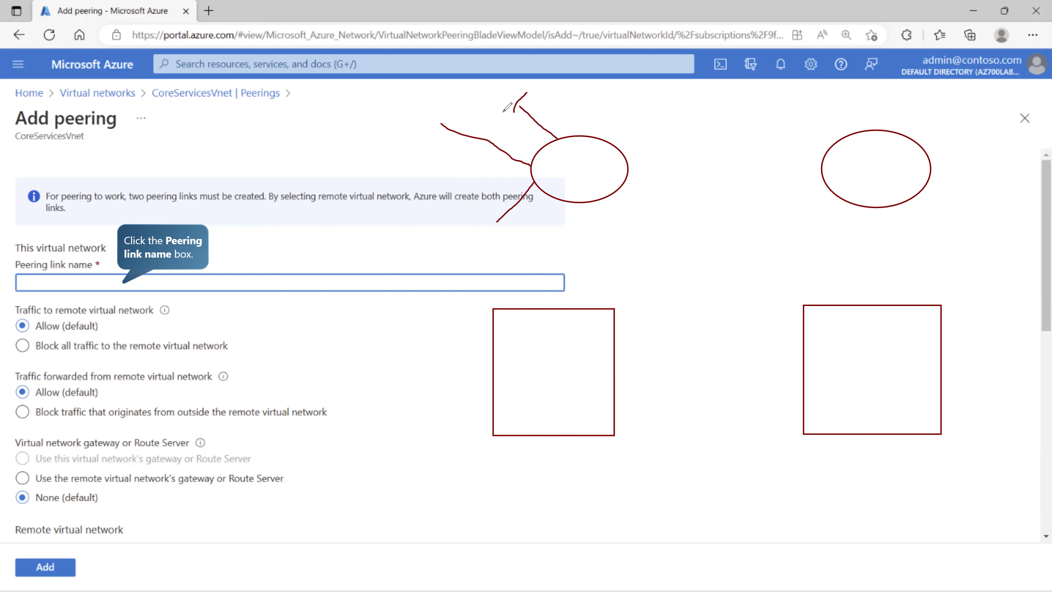
{"action": "left_click_drag", "start_coordinate": [442, 132], "coordinate": [442, 117]}
{"action": "left_click_drag", "start_coordinate": [486, 209], "coordinate": [506, 228]}
{"action": "mouse_move", "coordinate": [892, 128]}
{"action": "left_mouse_down"}
{"action": "mouse_move", "coordinate": [921, 84]}
{"action": "mouse_move", "coordinate": [953, 98]}
{"action": "left_mouse_up"}
{"action": "mouse_move", "coordinate": [925, 146]}
{"action": "left_mouse_down"}
{"action": "mouse_move", "coordinate": [971, 140]}
{"action": "mouse_move", "coordinate": [990, 165]}
{"action": "left_mouse_up"}
{"action": "mouse_move", "coordinate": [922, 176]}
{"action": "left_mouse_down"}
{"action": "mouse_move", "coordinate": [1002, 215]}
{"action": "mouse_move", "coordinate": [988, 251]}
{"action": "left_mouse_up"}
{"action": "mouse_move", "coordinate": [631, 167]}
{"action": "left_mouse_down"}
{"action": "mouse_move", "coordinate": [688, 152]}
{"action": "mouse_move", "coordinate": [707, 181]}
{"action": "left_mouse_up"}
{"action": "left_click_drag", "start_coordinate": [816, 172], "coordinate": [708, 181]}
{"action": "mouse_move", "coordinate": [623, 132]}
{"action": "left_mouse_down"}
{"action": "mouse_move", "coordinate": [626, 120]}
{"action": "mouse_move", "coordinate": [806, 137]}
{"action": "mouse_move", "coordinate": [809, 161]}
{"action": "left_mouse_up"}
{"action": "mouse_move", "coordinate": [824, 210]}
{"action": "left_mouse_down"}
{"action": "mouse_move", "coordinate": [803, 220]}
{"action": "mouse_move", "coordinate": [645, 201]}
{"action": "mouse_move", "coordinate": [644, 210]}
{"action": "left_mouse_up"}
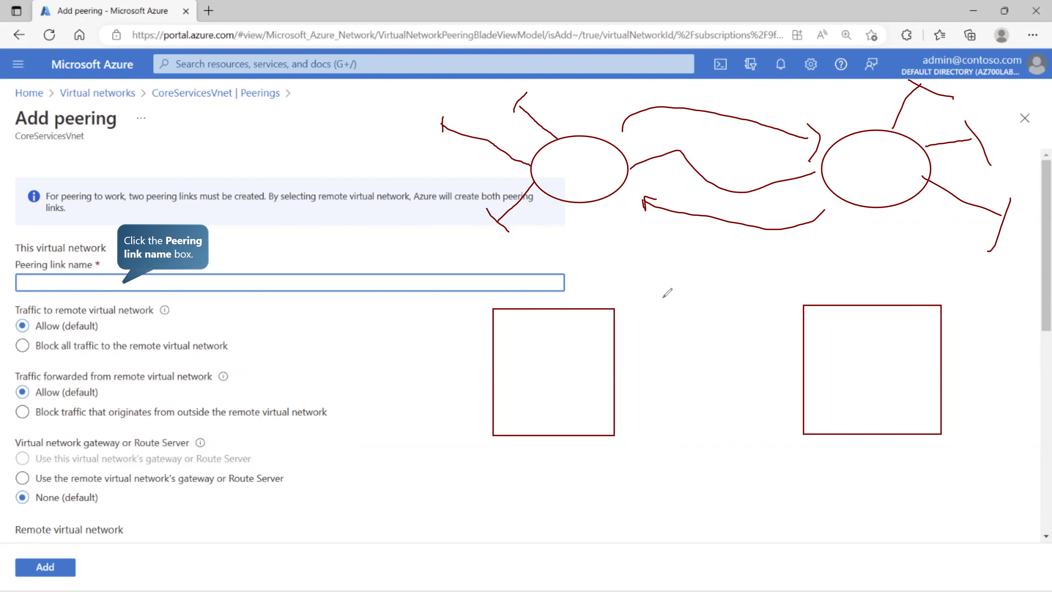
{"action": "mouse_move", "coordinate": [601, 156]}
{"action": "left_mouse_down"}
{"action": "mouse_move", "coordinate": [658, 140]}
{"action": "mouse_move", "coordinate": [854, 135]}
{"action": "left_mouse_up"}
{"action": "left_click_drag", "start_coordinate": [831, 151], "coordinate": [854, 137]}
{"action": "left_click_drag", "start_coordinate": [869, 179], "coordinate": [592, 195]}
{"action": "mouse_move", "coordinate": [589, 182]}
{"action": "left_mouse_down"}
{"action": "mouse_move", "coordinate": [583, 214]}
{"action": "mouse_move", "coordinate": [614, 188]}
{"action": "left_mouse_up"}
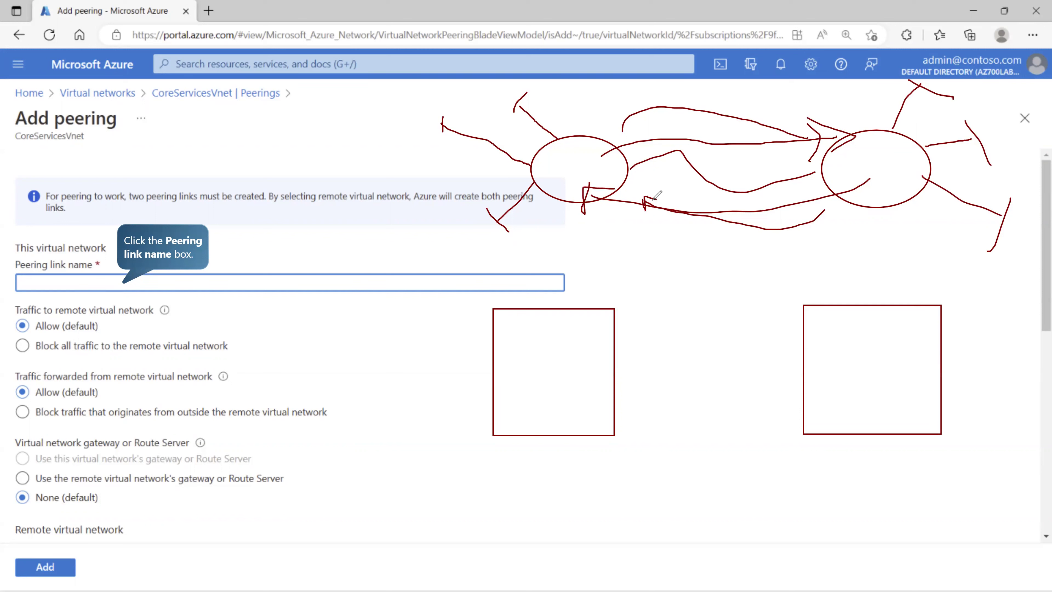
{"action": "key", "text": "ctrl+z"}
{"action": "key", "text": "ctrl+z"}
{"action": "key", "text": "ctrl+z"}
{"action": "key", "text": "ctrl+z"}
{"action": "key", "text": "ctrl+z"}
{"action": "key", "text": "ctrl+z"}
{"action": "key", "text": "ctrl+z"}
{"action": "key", "text": "ctrl+z"}
{"action": "key", "text": "ctrl+z"}
{"action": "key", "text": "ctrl+z"}
{"action": "key", "text": "ctrl+z"}
{"action": "key", "text": "ctrl+z"}
{"action": "key", "text": "ctrl+z"}
{"action": "key", "text": "ctrl+z"}
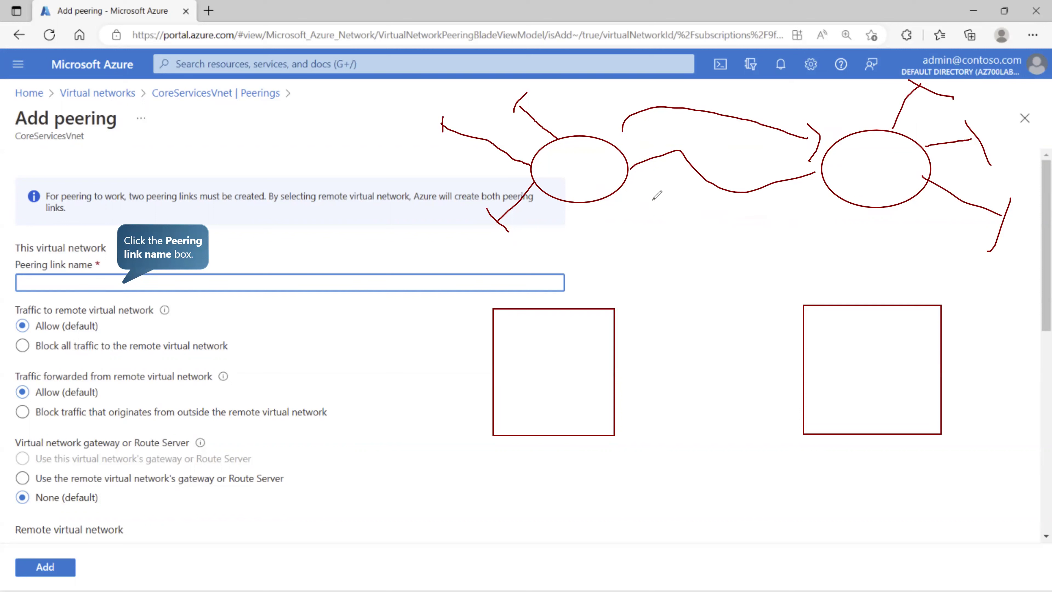
{"action": "key", "text": "ctrl+z"}
{"action": "key", "text": "ctrl+z"}
{"action": "key", "text": "ctrl+z"}
{"action": "key", "text": "ctrl+z"}
{"action": "key", "text": "ctrl+z"}
{"action": "key", "text": "ctrl+z"}
{"action": "key", "text": "ctrl+z"}
{"action": "key", "text": "ctrl+z"}
{"action": "key", "text": "ctrl+z"}
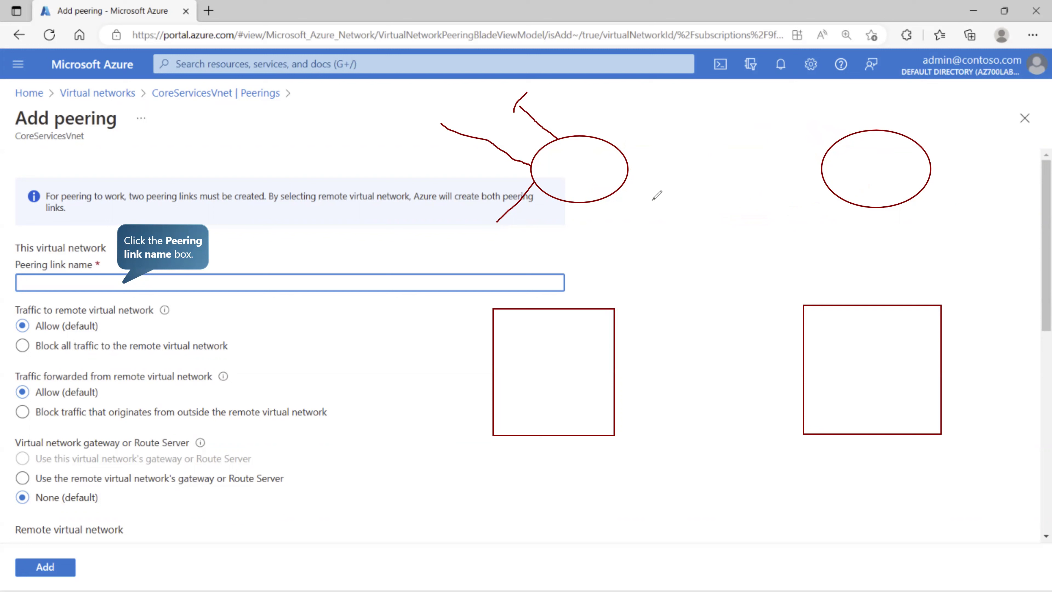
{"action": "key", "text": "ctrl+z"}
{"action": "key", "text": "ctrl+z"}
{"action": "key", "text": "ctrl+z"}
{"action": "key", "text": "ctrl+z"}
{"action": "key", "text": "ctrl+z"}
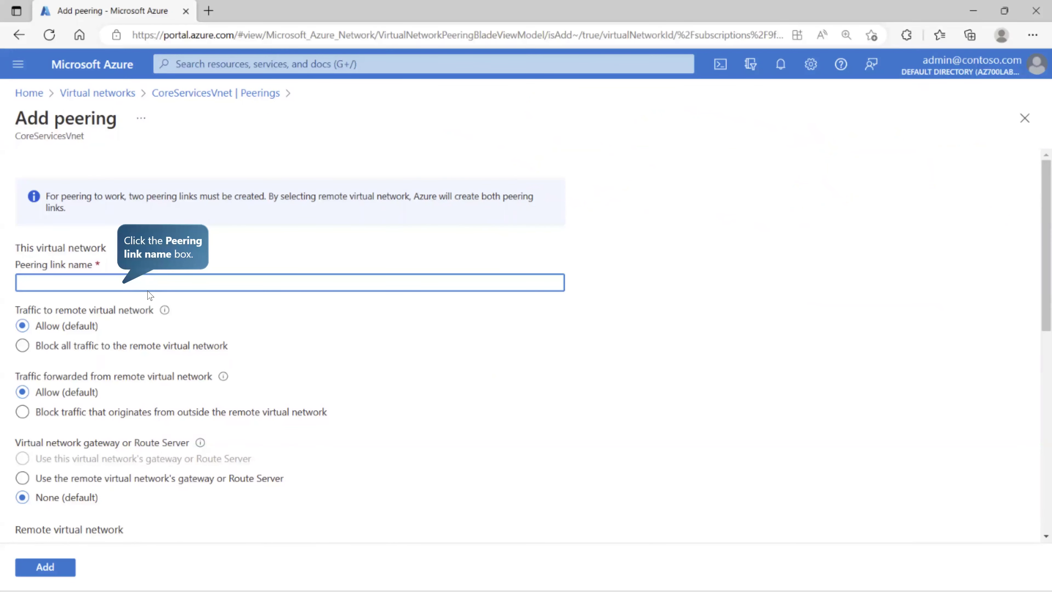
Add peering links CoreServicesVnet-to-ManufacturingVnet and ManufacturingVnet-to-CoreServicesVnet with remote network ManufacturingVnet.
{"action": "left_click", "coordinate": [172, 285]}
{"action": "type", "text": "CoreServicesVnet-to-ManufacturingVnet"}
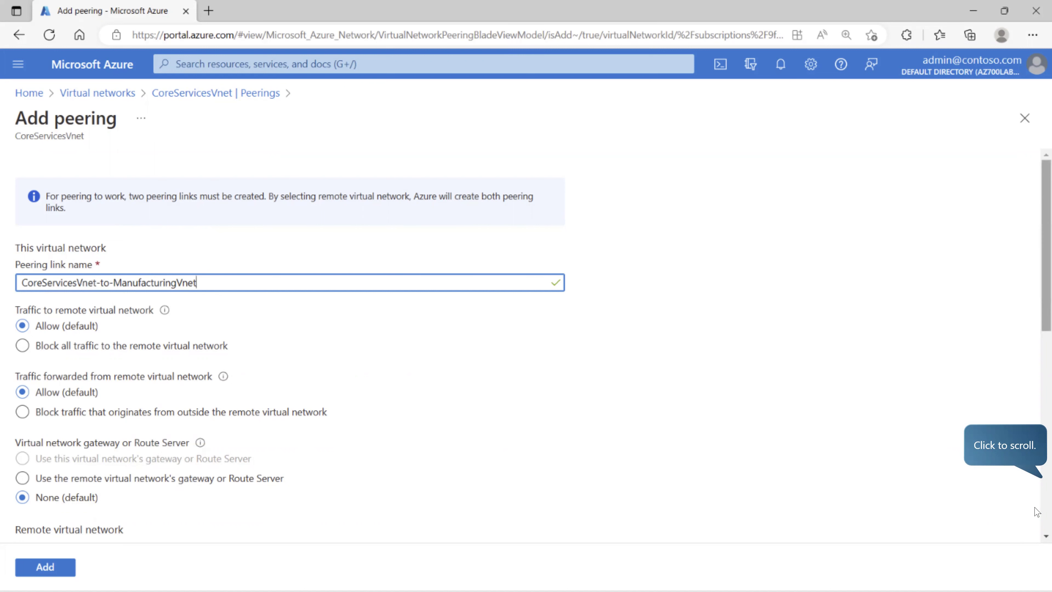
{"action": "scroll", "coordinate": [1036, 512], "scroll_direction": "down", "scroll_amount": 3}
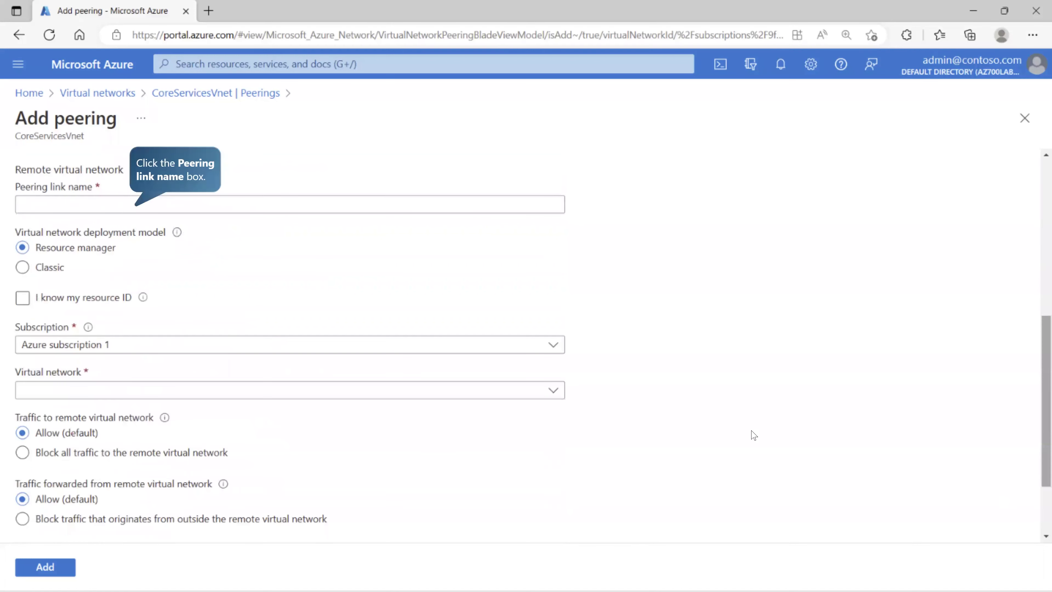
{"action": "left_click", "coordinate": [60, 205]}
{"action": "type", "text": "ManufacturingVnet-to-CoreServicesVnet"}
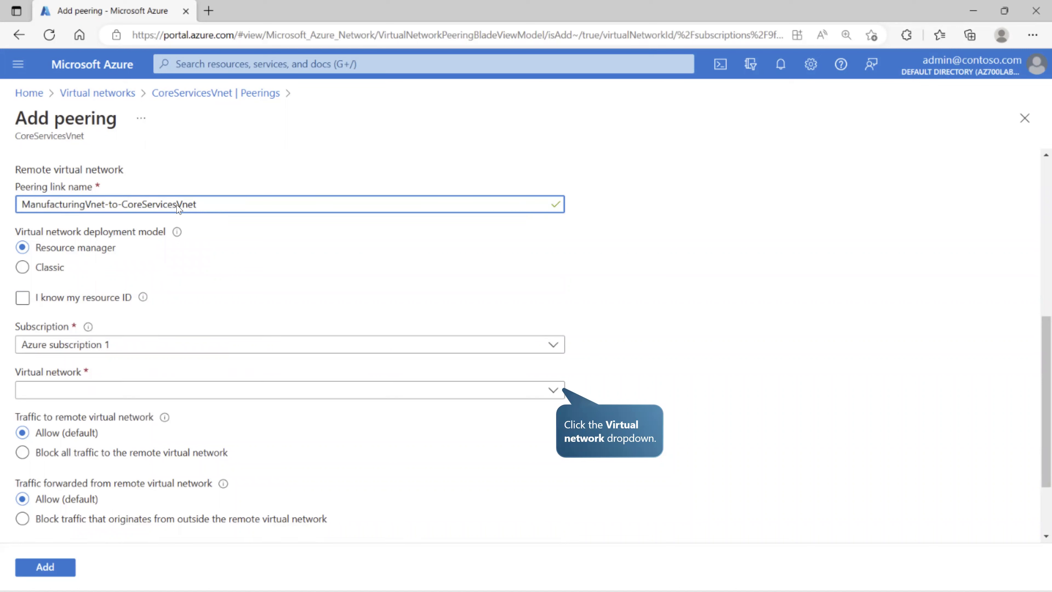
{"action": "left_click", "coordinate": [553, 390]}
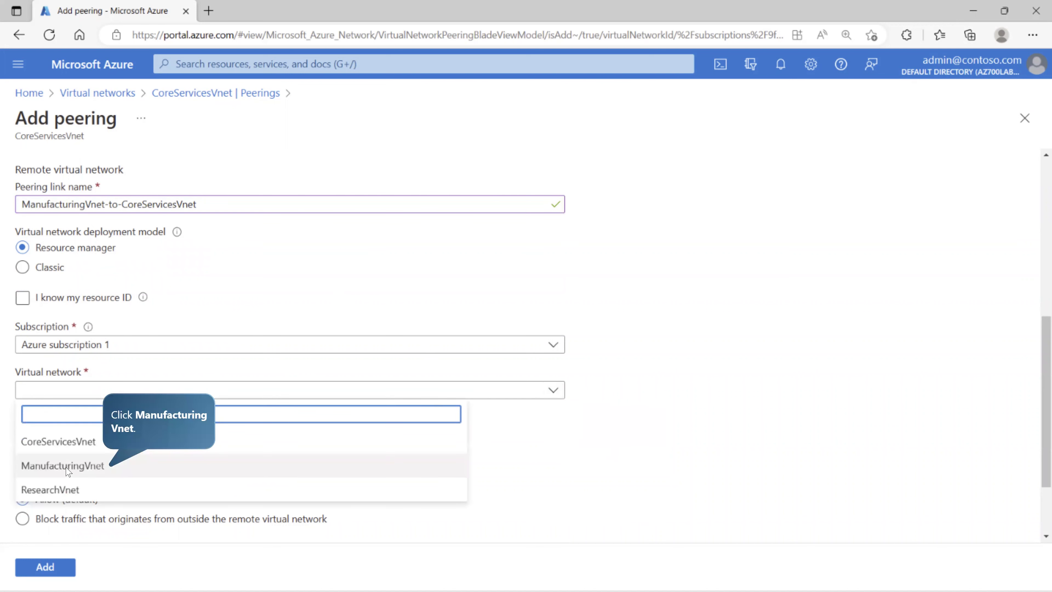
{"action": "left_click", "coordinate": [70, 472]}
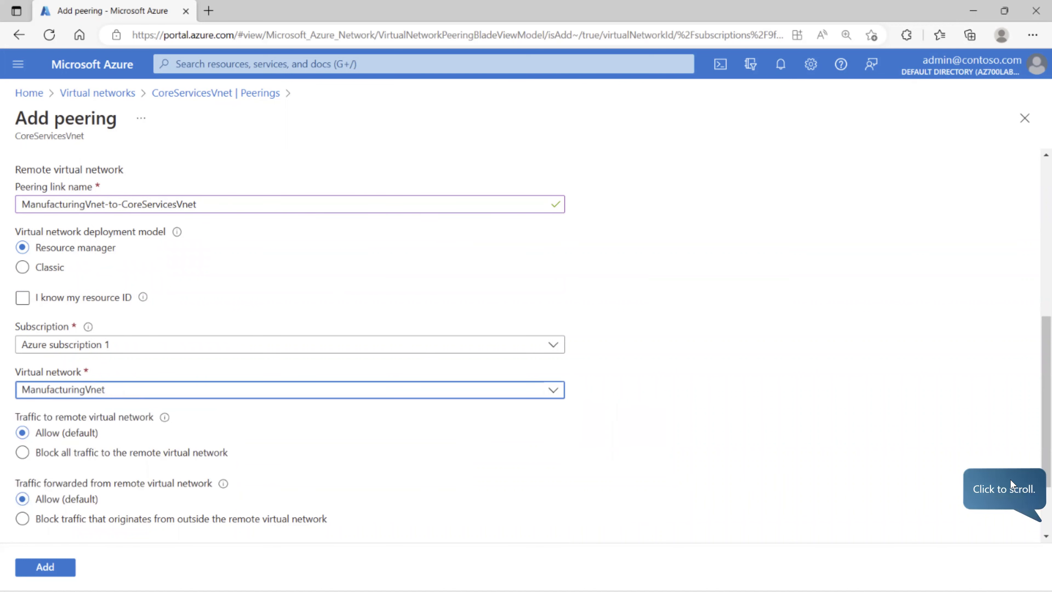
{"action": "left_click", "coordinate": [1016, 486]}
{"action": "left_click", "coordinate": [73, 571]}
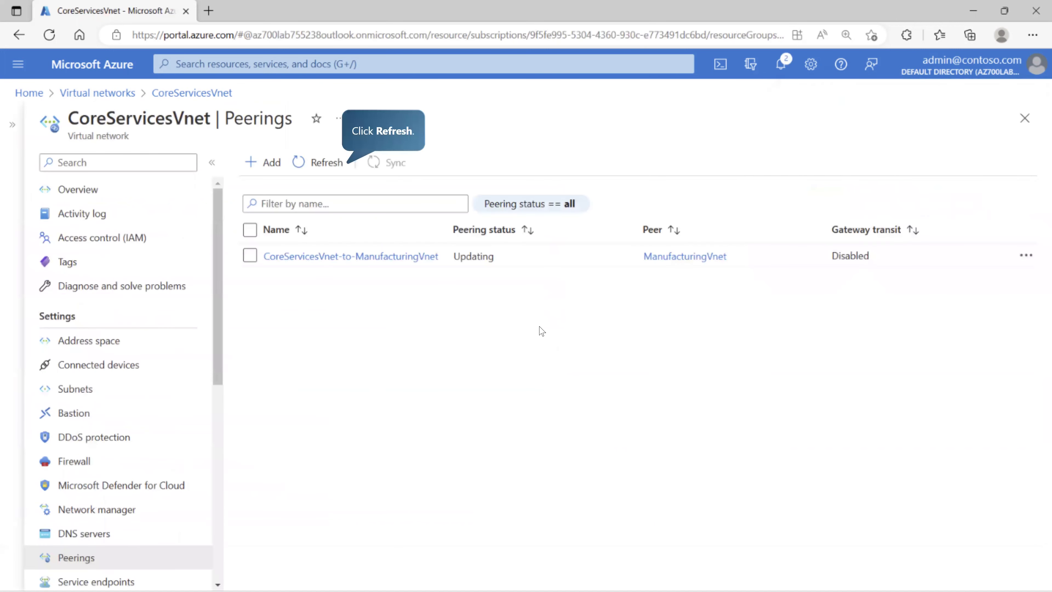
Refresh the peering status, then check that ManufacturingVnet's peering also shows Connected.
{"action": "left_click", "coordinate": [314, 170]}
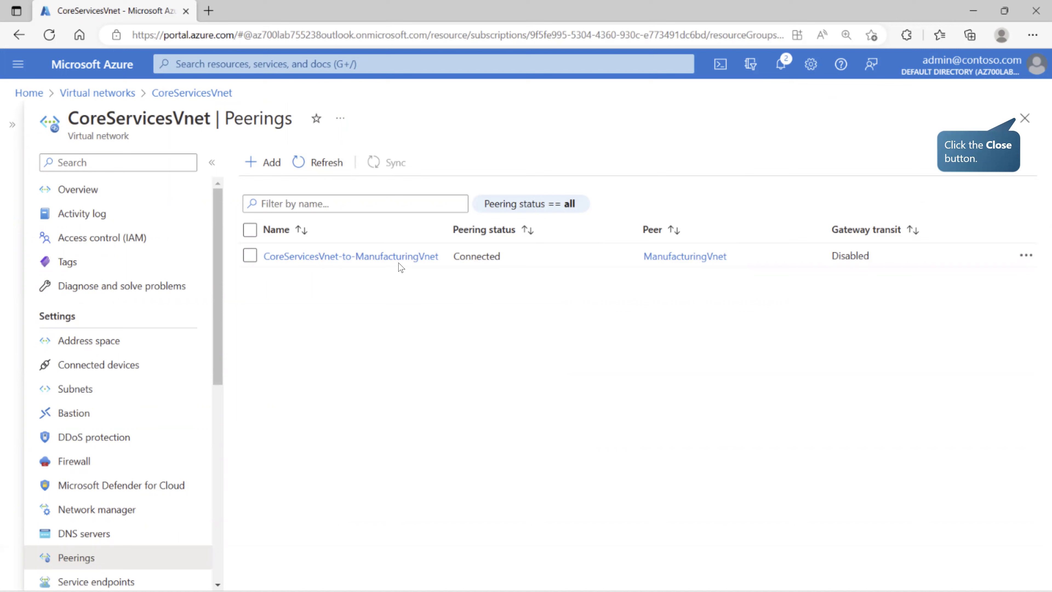
{"action": "left_click", "coordinate": [1024, 118]}
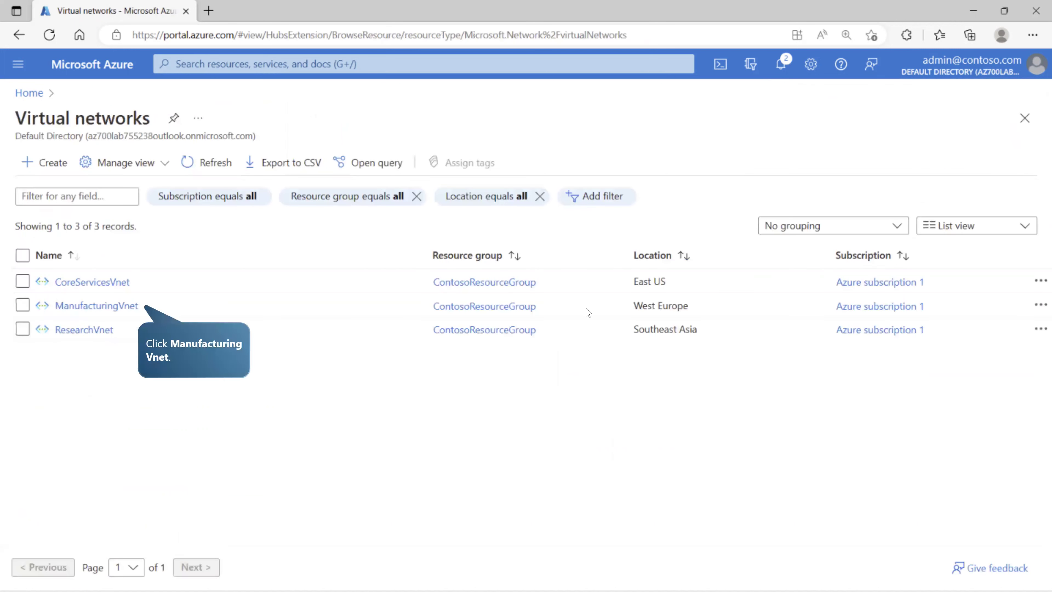
{"action": "left_click", "coordinate": [104, 307]}
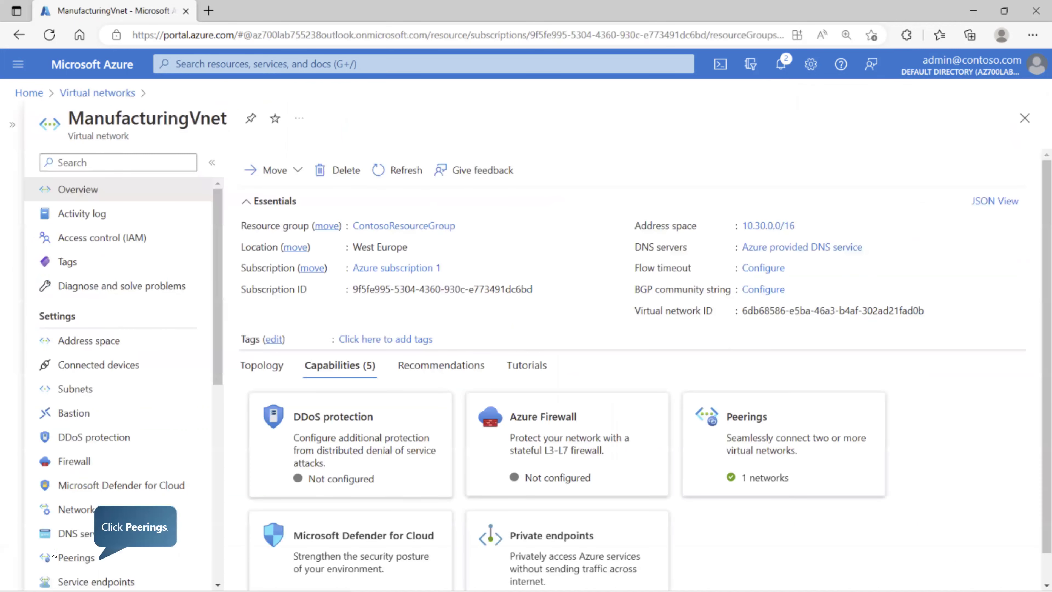
{"action": "left_click", "coordinate": [62, 565]}
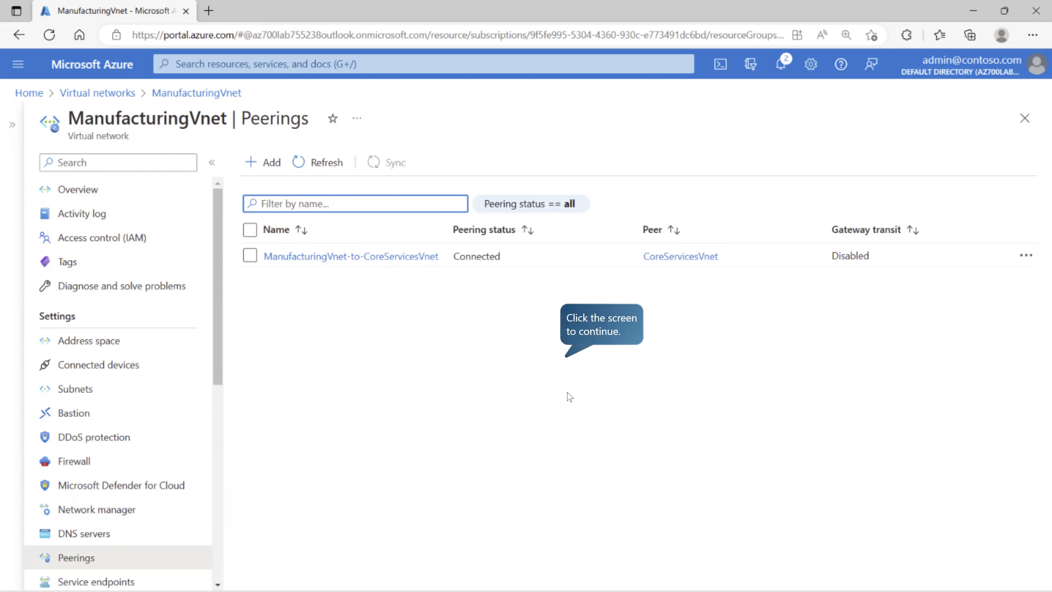
Move on to Task 5 and connect to the ManufacturingVM virtual machine's remote session.
{"action": "left_click", "coordinate": [599, 328]}
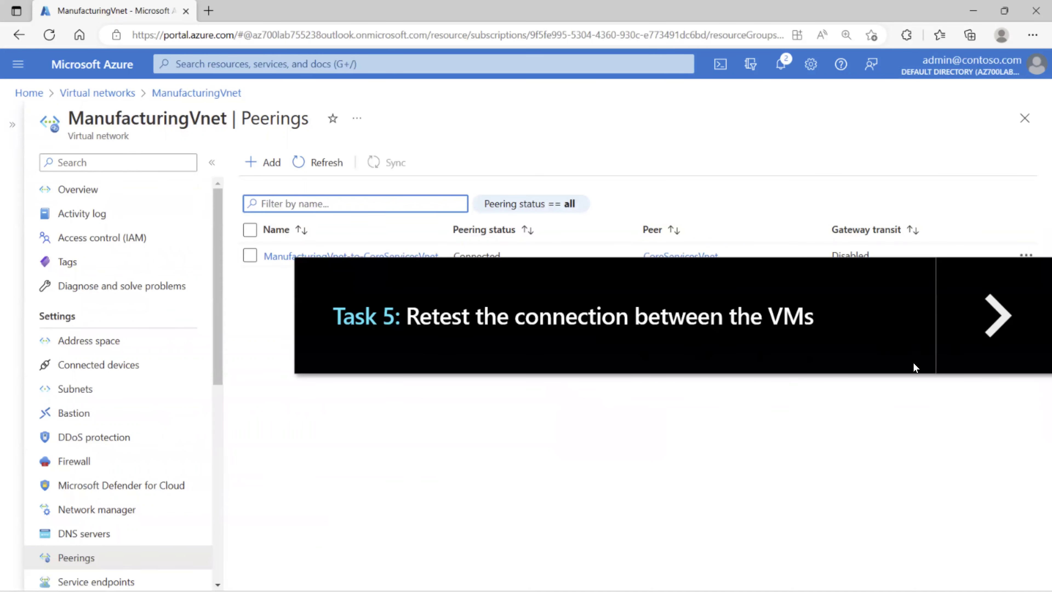
{"action": "left_click", "coordinate": [1012, 337]}
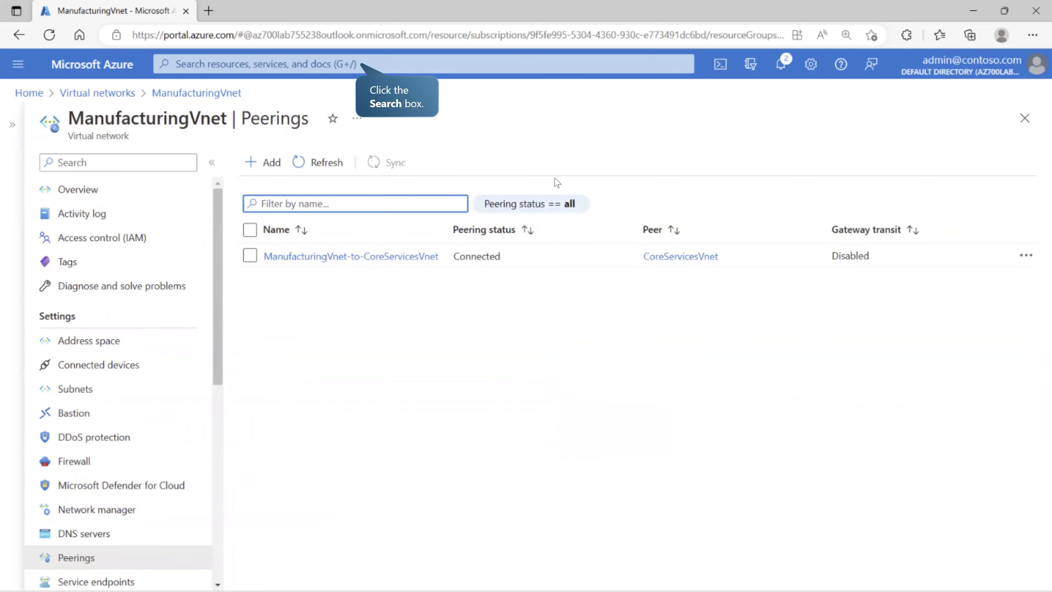
{"action": "left_click", "coordinate": [414, 107]}
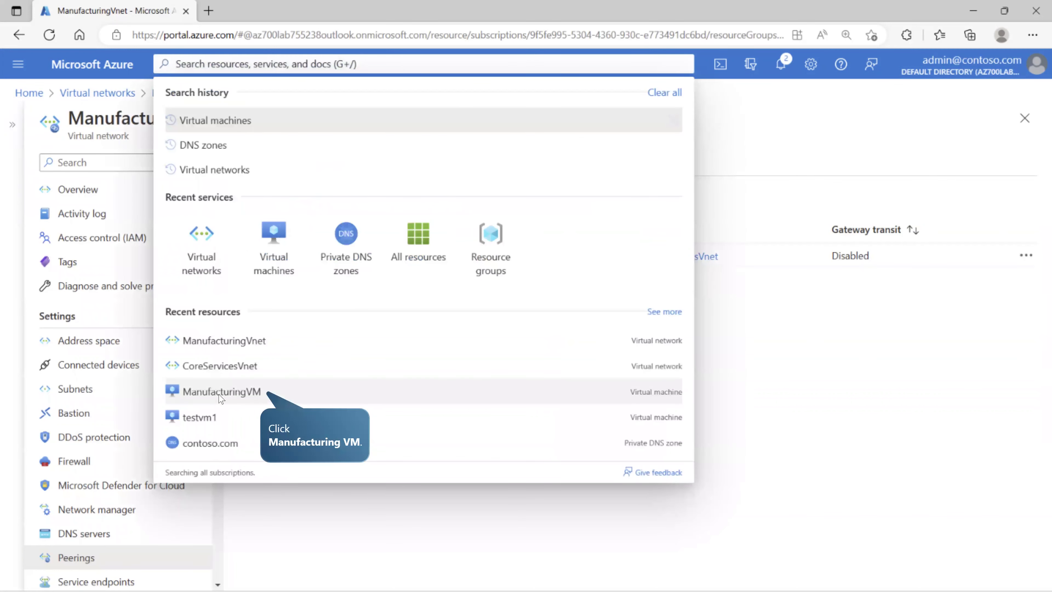
{"action": "left_click", "coordinate": [224, 391]}
{"action": "left_click", "coordinate": [242, 164]}
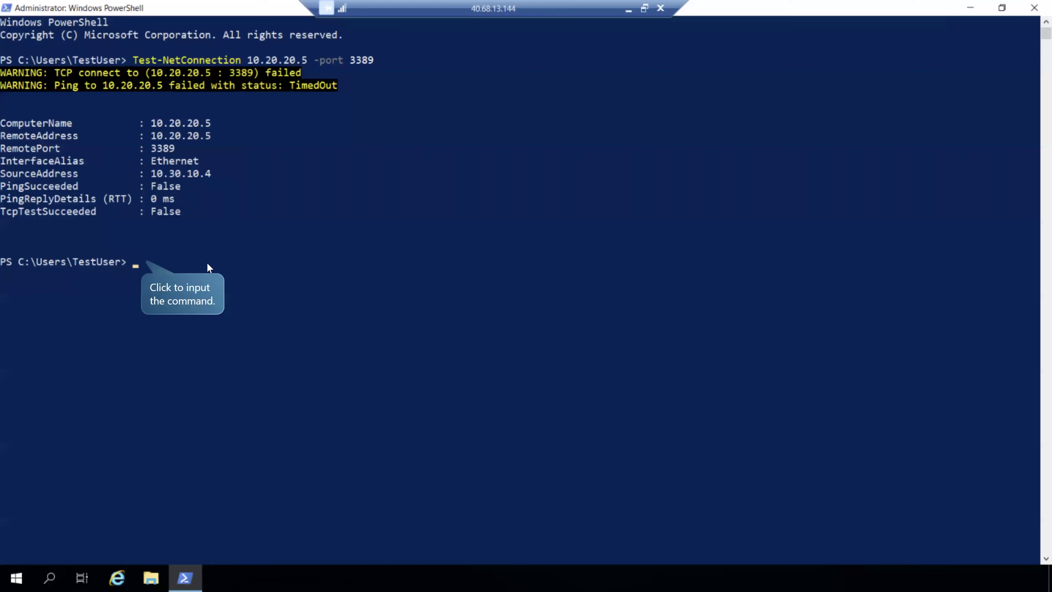
Recall and rerun Test-NetConnection 10.20.20.5 -port 3389 in PowerShell.
{"action": "left_click", "coordinate": [119, 255]}
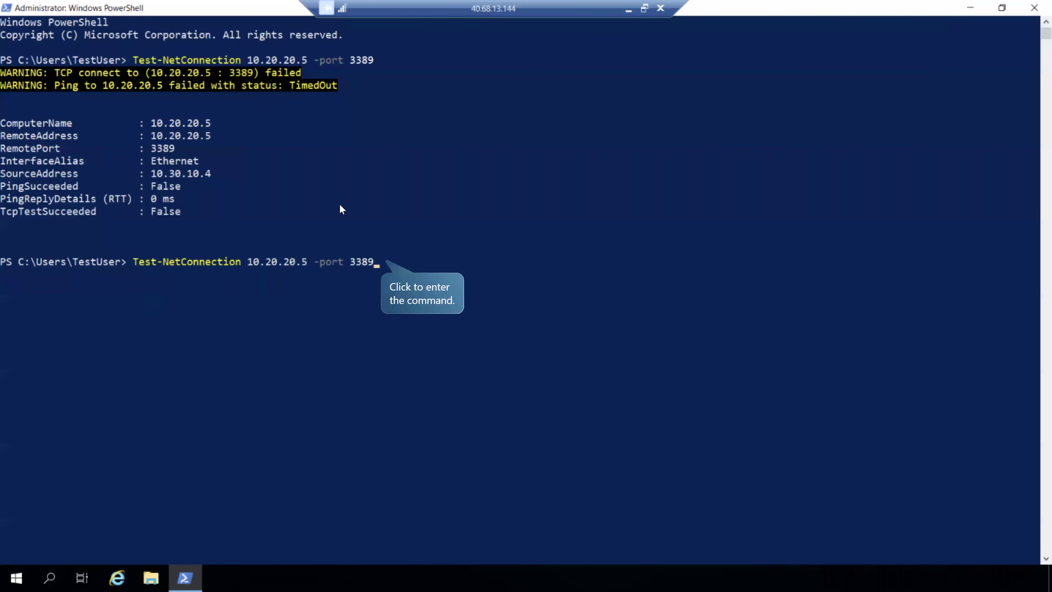
{"action": "left_click", "coordinate": [393, 292]}
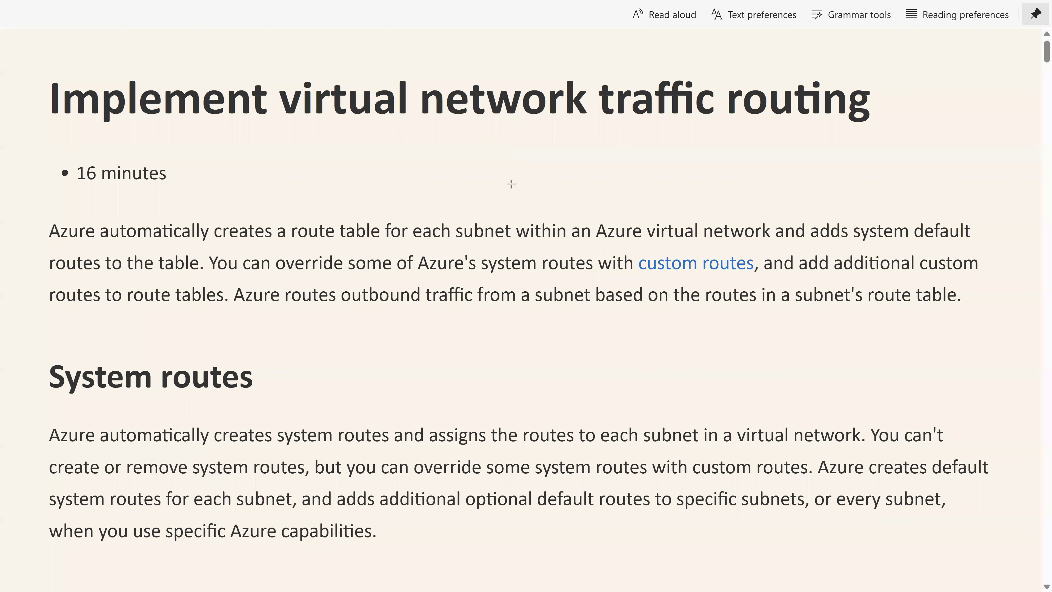
Sketch an outline box holding two stacked route-table boxes with entries below the page title.
{"action": "mouse_move", "coordinate": [456, 127]}
{"action": "left_mouse_down"}
{"action": "mouse_move", "coordinate": [515, 172]}
{"action": "mouse_move", "coordinate": [609, 205]}
{"action": "left_mouse_up"}
{"action": "left_click_drag", "start_coordinate": [467, 137], "coordinate": [588, 163]}
{"action": "left_click_drag", "start_coordinate": [473, 177], "coordinate": [594, 198]}
{"action": "mouse_move", "coordinate": [487, 147]}
{"action": "left_mouse_down"}
{"action": "mouse_move", "coordinate": [525, 162]}
{"action": "mouse_move", "coordinate": [570, 154]}
{"action": "left_mouse_up"}
{"action": "mouse_move", "coordinate": [481, 181]}
{"action": "left_mouse_down"}
{"action": "mouse_move", "coordinate": [498, 193]}
{"action": "mouse_move", "coordinate": [573, 191]}
{"action": "left_mouse_up"}
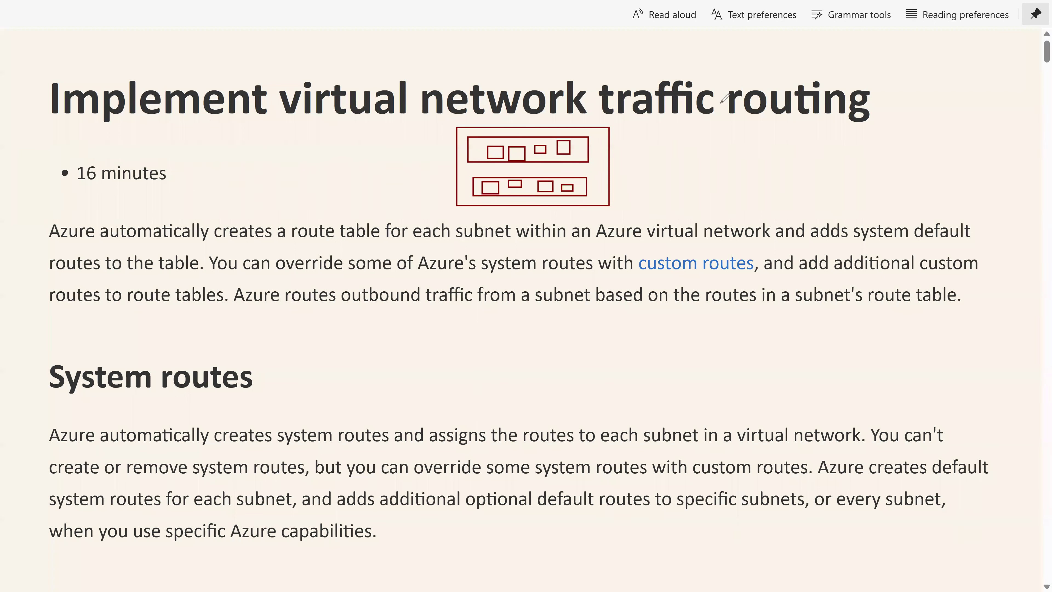
{"action": "left_click_drag", "start_coordinate": [560, 156], "coordinate": [559, 159]}
Label the upper route-table box 1.0 and the lower one 2.0.
{"action": "mouse_move", "coordinate": [599, 142]}
{"action": "left_mouse_down"}
{"action": "mouse_move", "coordinate": [614, 146]}
{"action": "mouse_move", "coordinate": [599, 190]}
{"action": "mouse_move", "coordinate": [632, 183]}
{"action": "mouse_move", "coordinate": [619, 184]}
{"action": "left_mouse_up"}
{"action": "left_click", "coordinate": [607, 145]}
{"action": "left_click", "coordinate": [615, 181]}
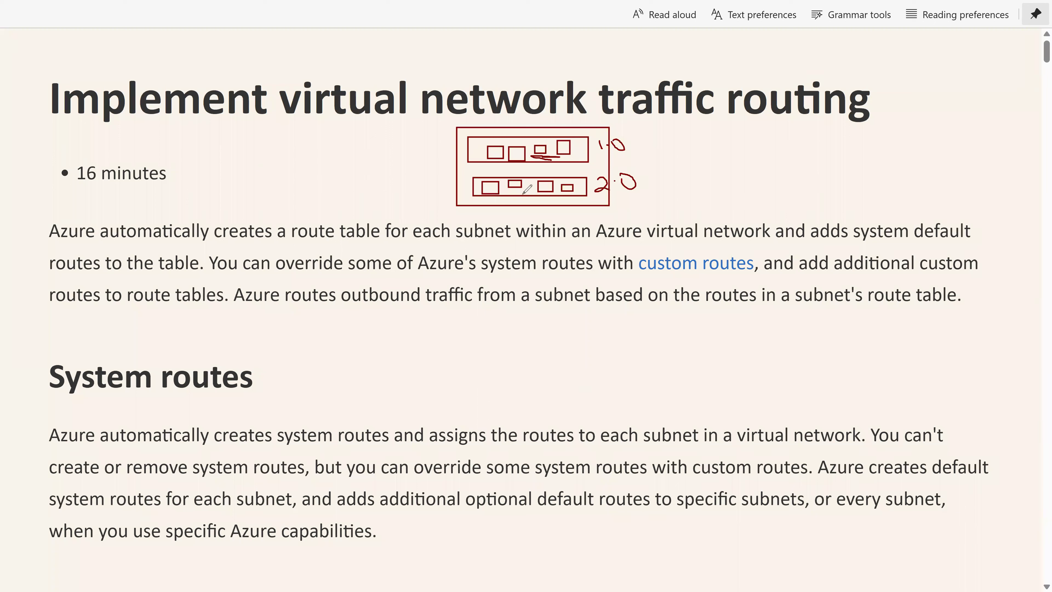